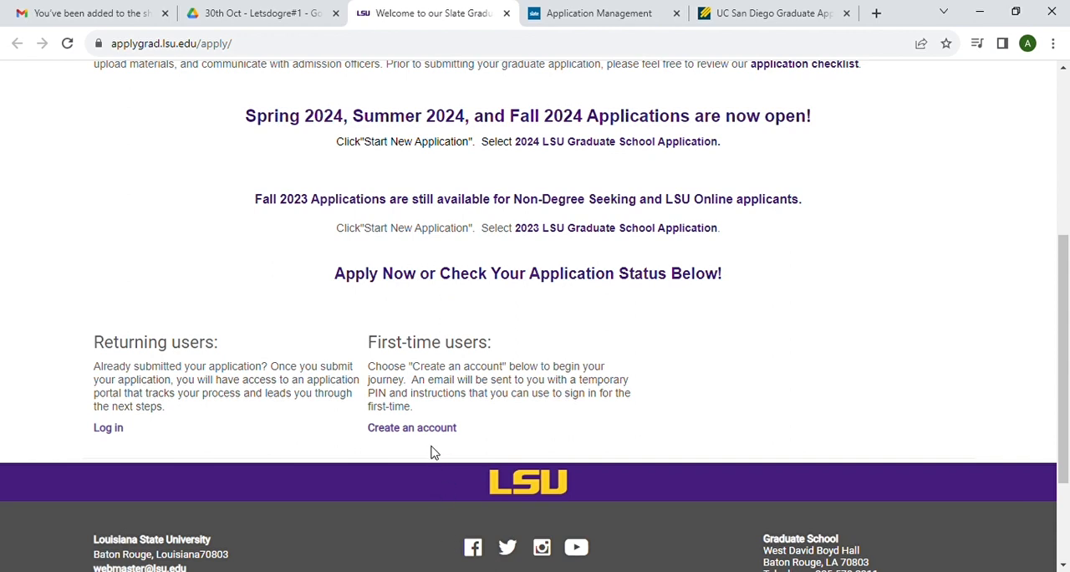
Step: Create a first-time applicant account by entering the applicant's email address, first name, last name and birthdate, and submit the registration
left_click(432, 435)
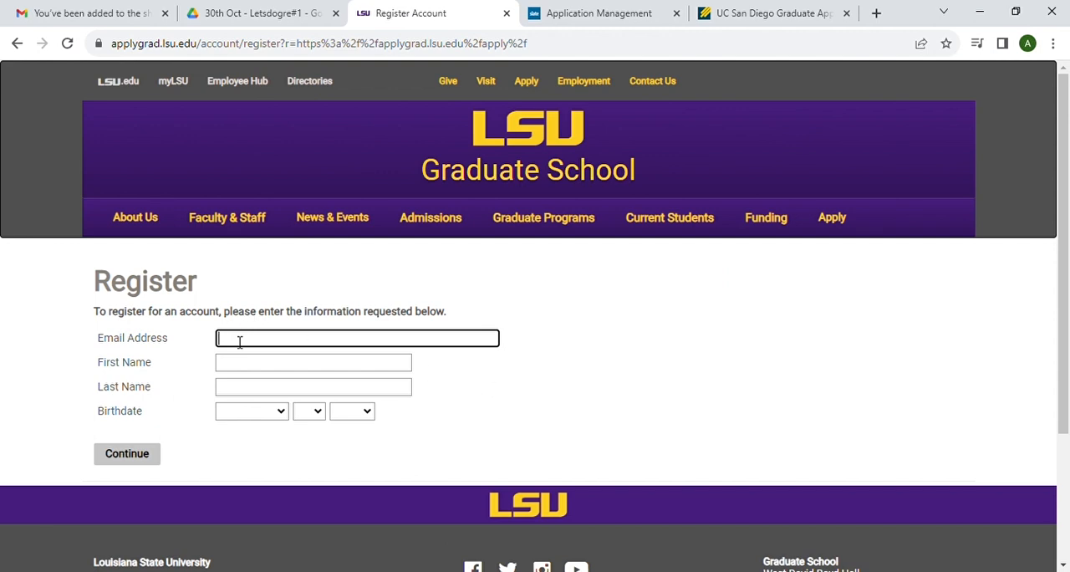
left_click(351, 390)
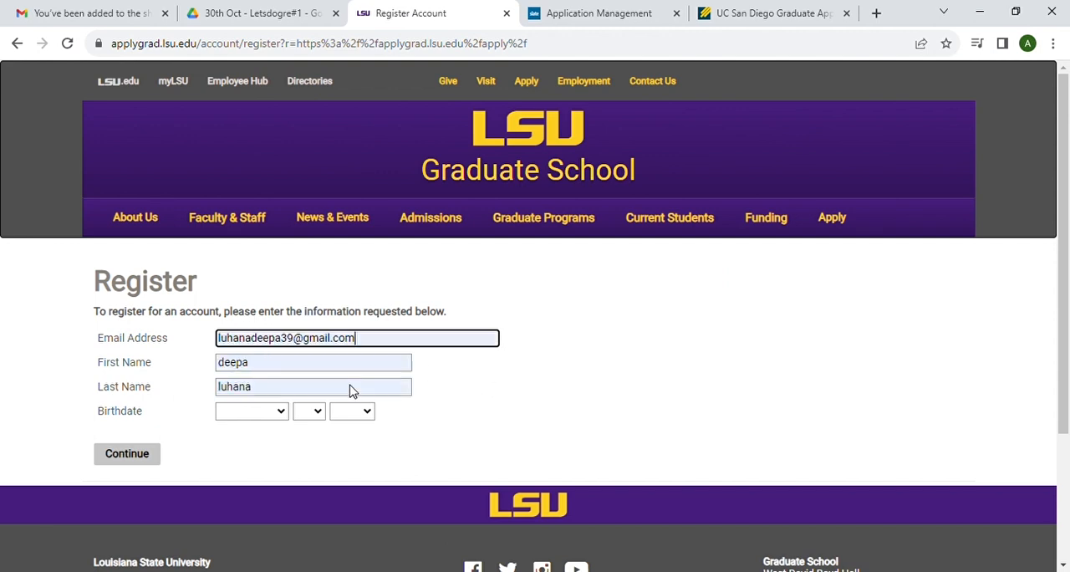
left_click(279, 413)
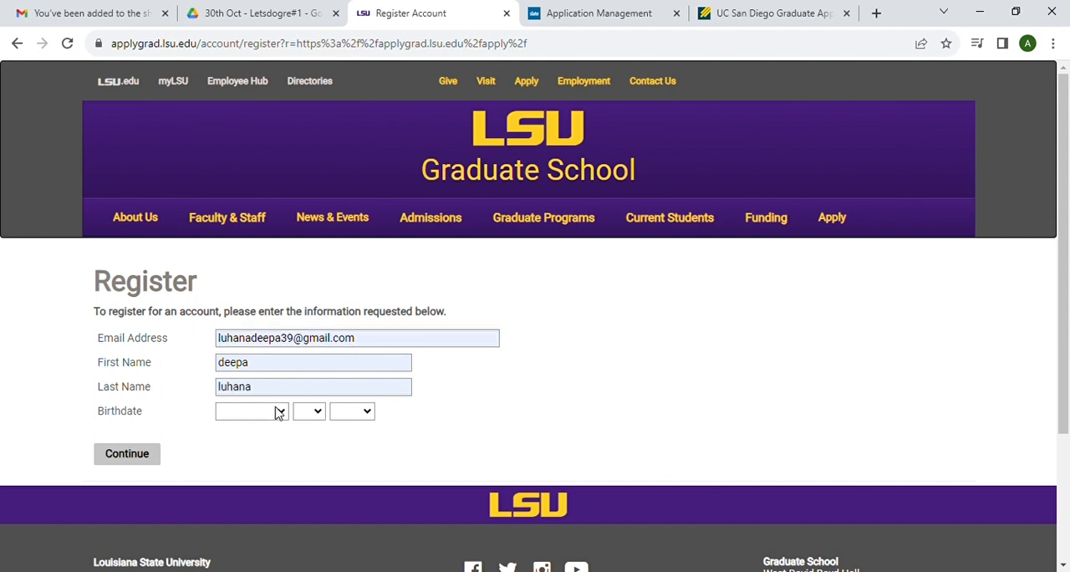
left_click(268, 359)
left_click(316, 416)
left_click(307, 326)
left_click(359, 412)
left_click(352, 373)
left_click(139, 460)
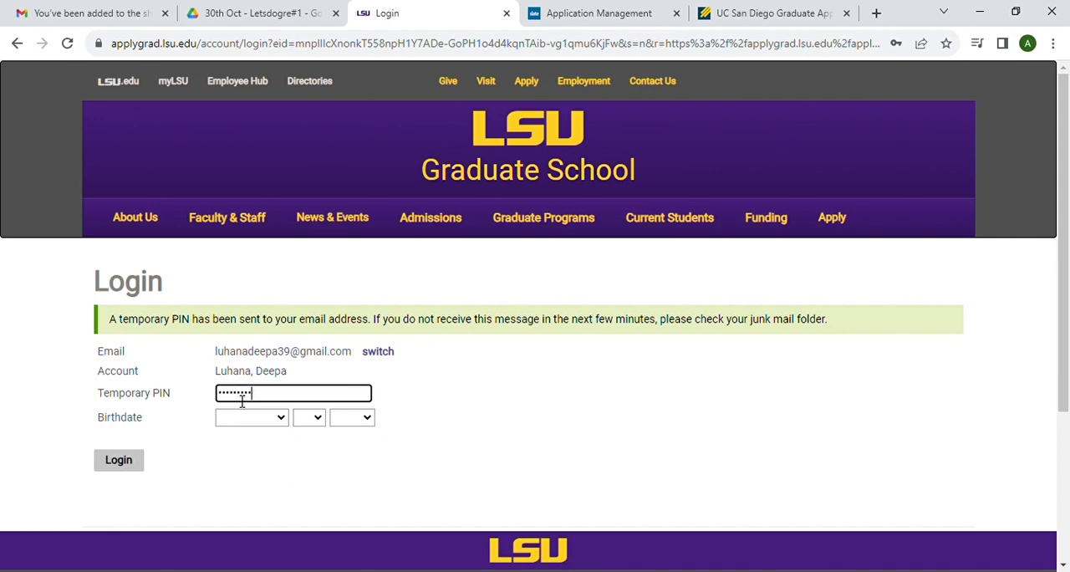
Step: Log in to the new account with the emailed temporary PIN and the applicant's birthdate
left_click(252, 418)
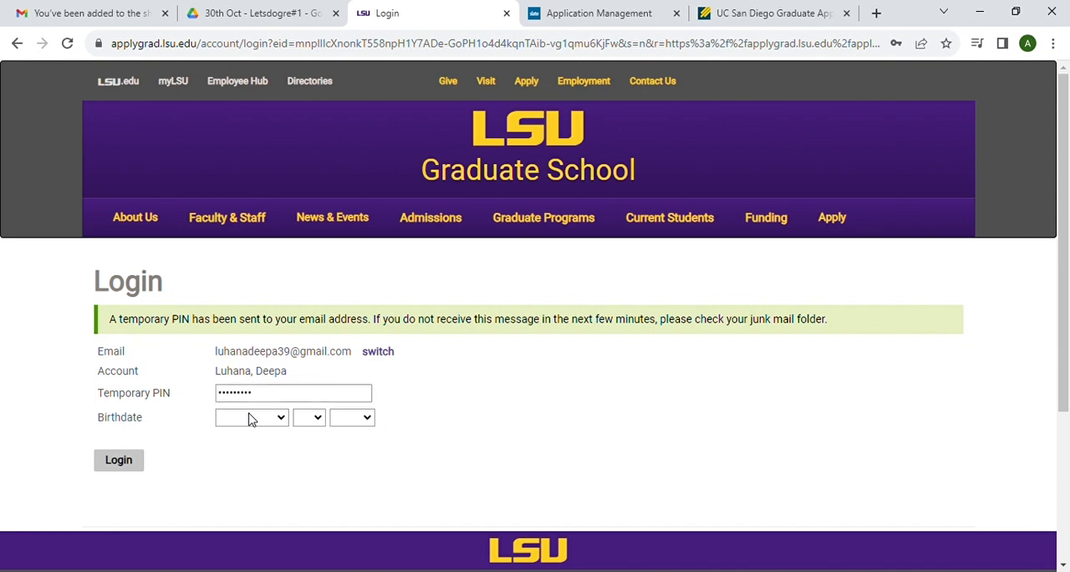
left_click(252, 366)
left_click(310, 418)
left_click(306, 337)
left_click(354, 421)
left_click(357, 324)
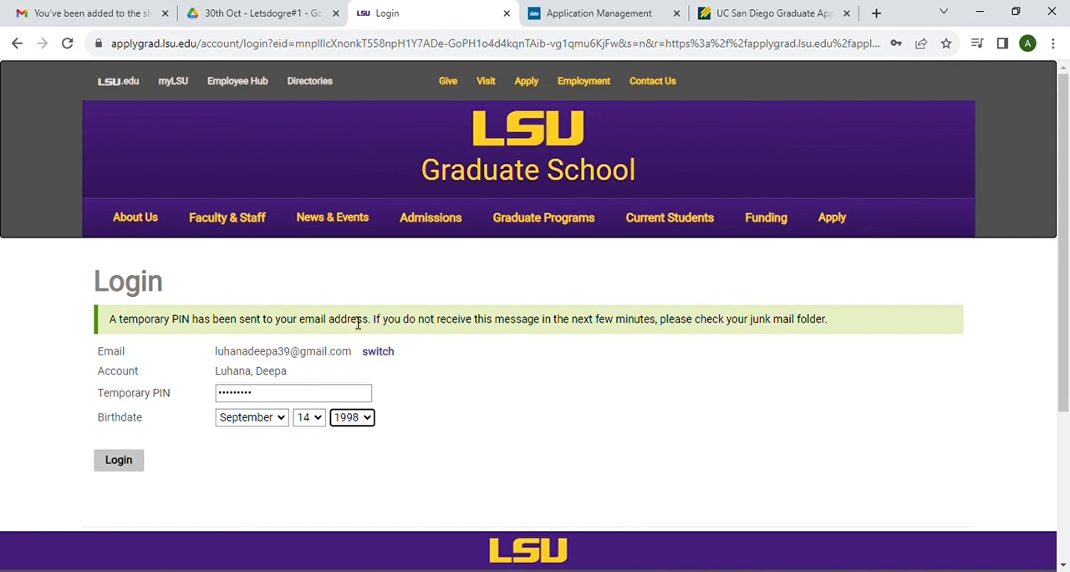
left_click(121, 459)
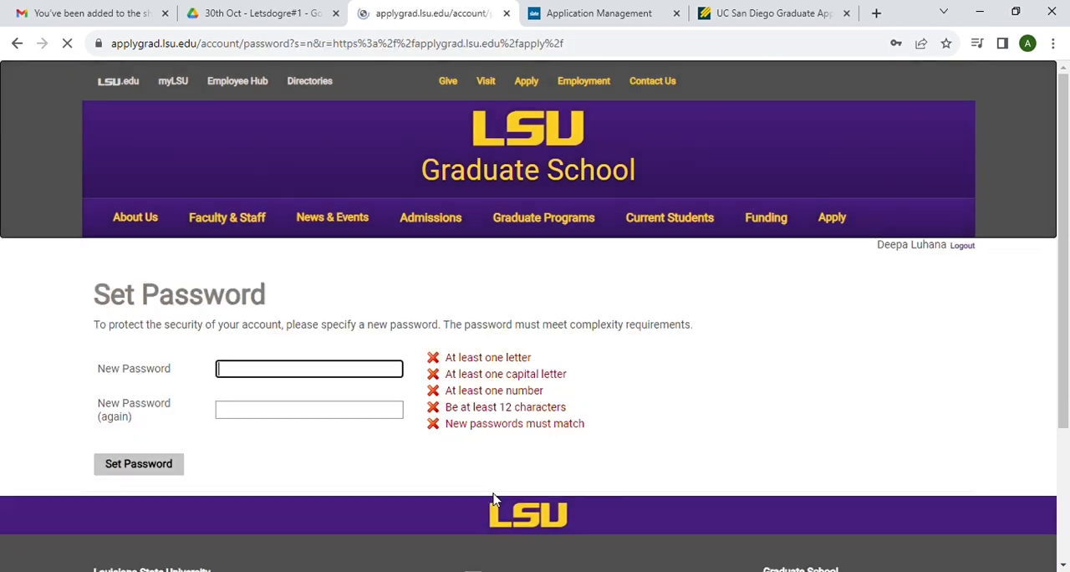
Step: Set a new account password, repeat the same password for confirmation, and submit it
type("Dee")
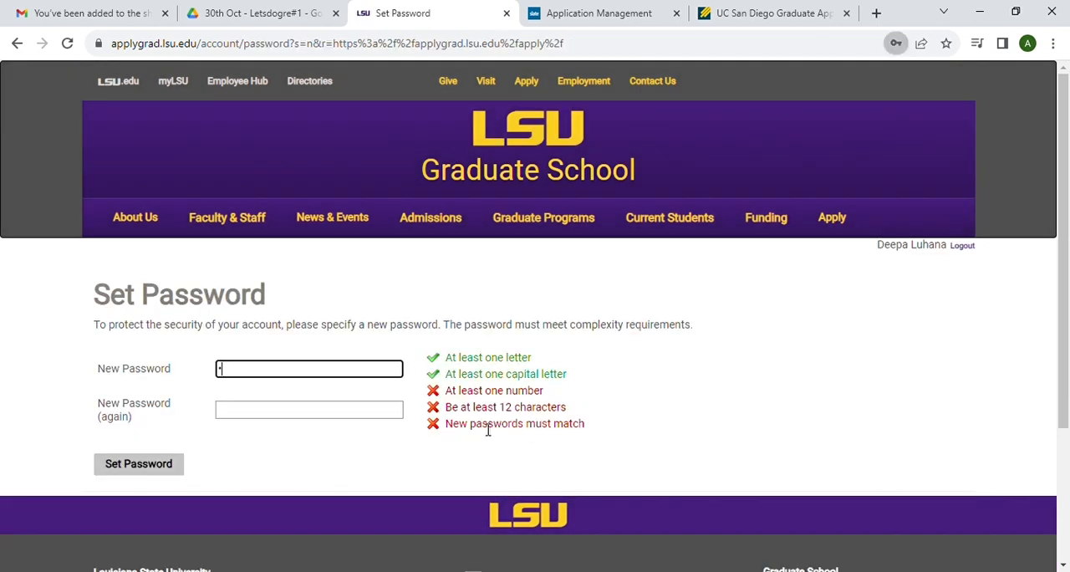
type("•••••••••••••")
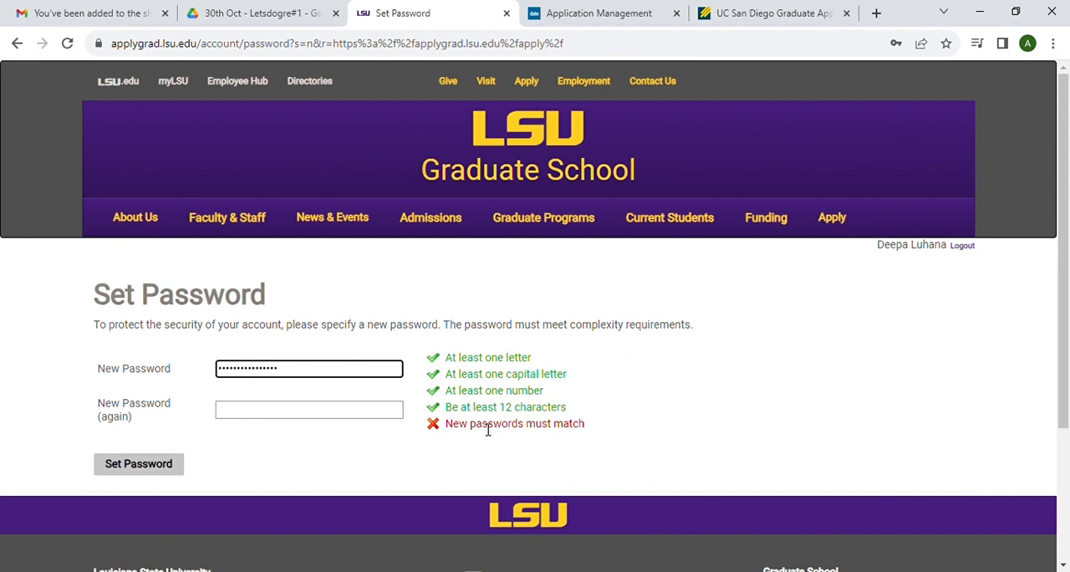
left_click(278, 417)
type("•")
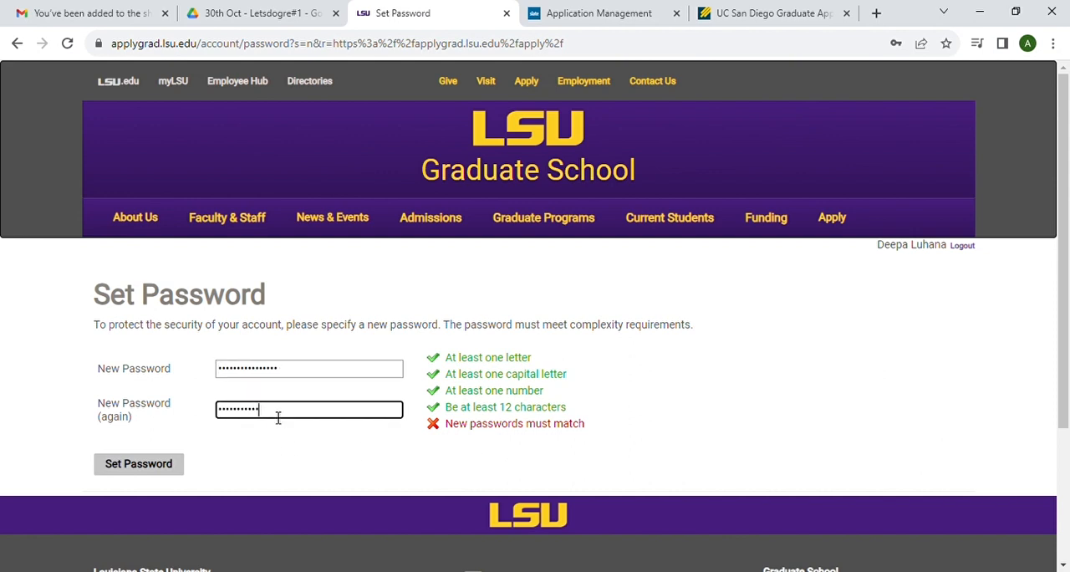
type("•••••••••••••••")
left_click(153, 465)
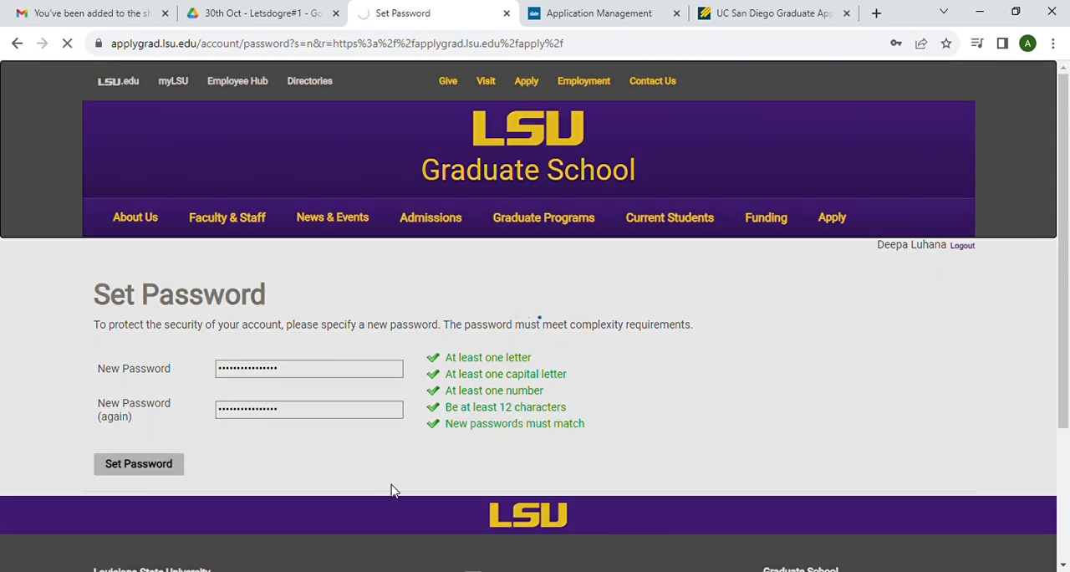
Step: Create a new application of type LSU Graduate Application (Spring 2024, Summer 2024, Fall 2024) and open it
scroll(502, 465, "down", 6)
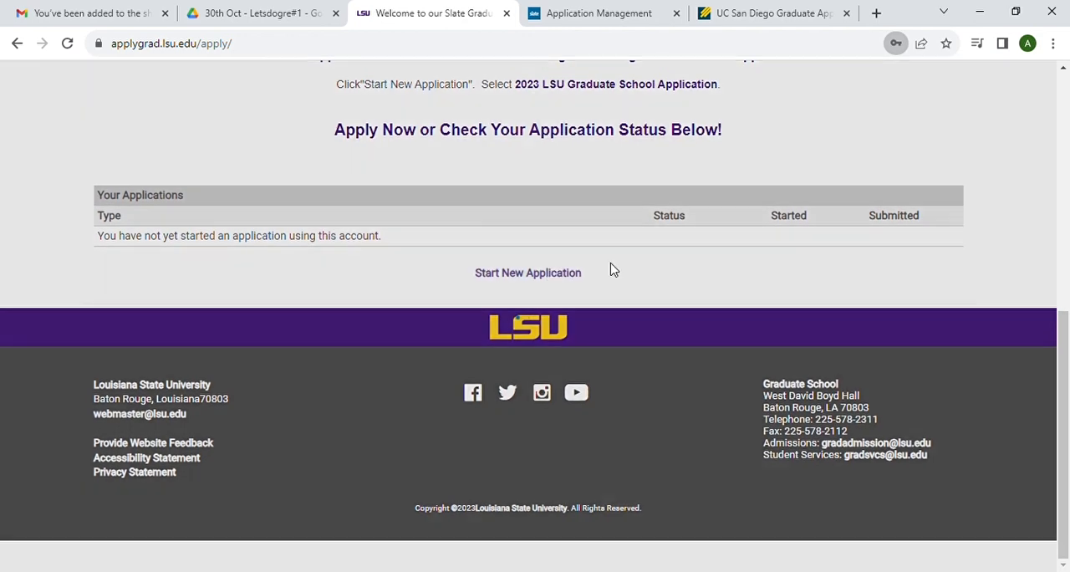
left_click(610, 269)
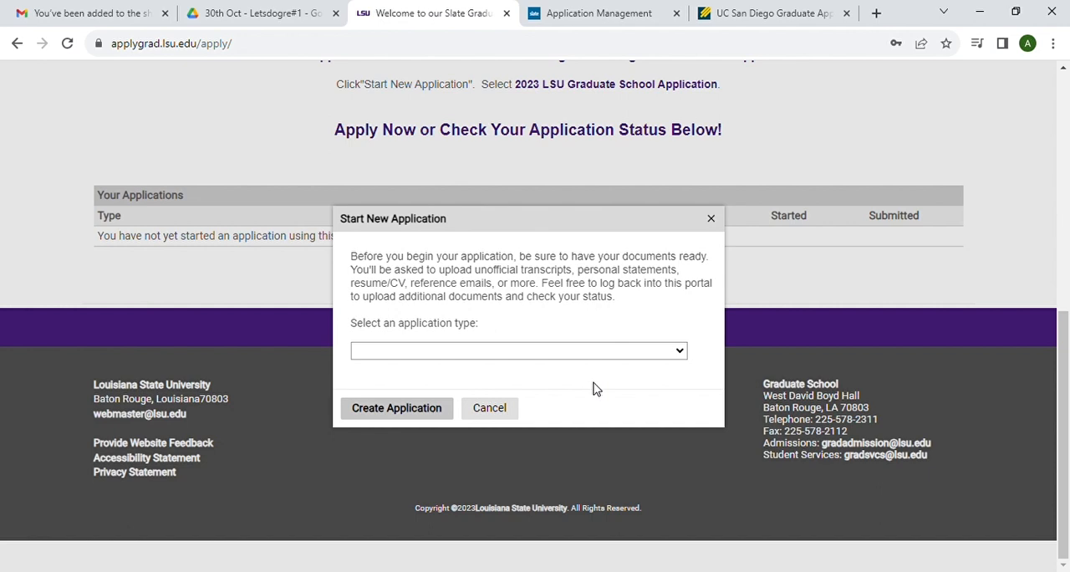
left_click(474, 383)
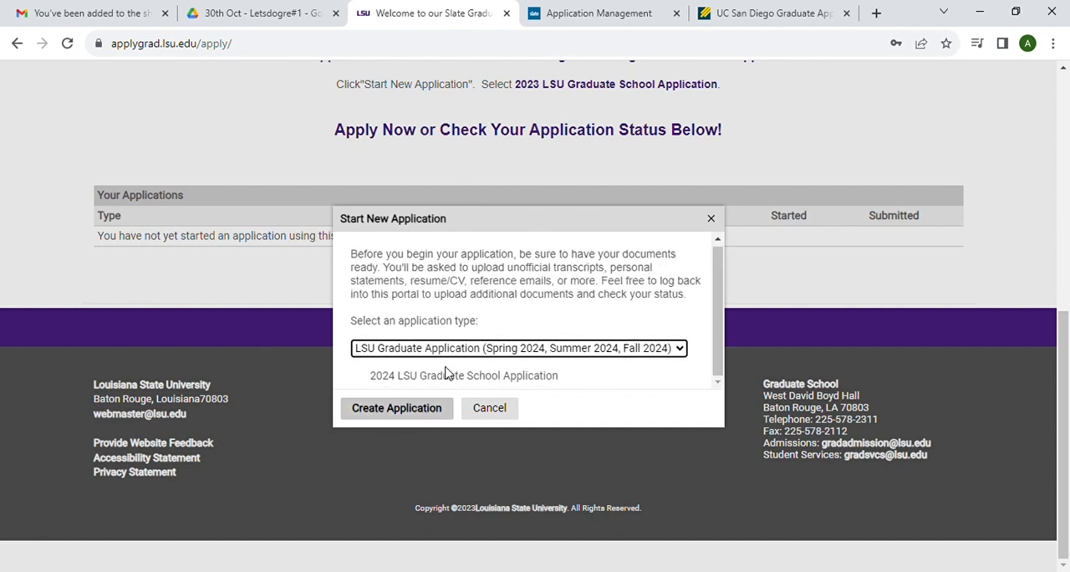
left_click(399, 411)
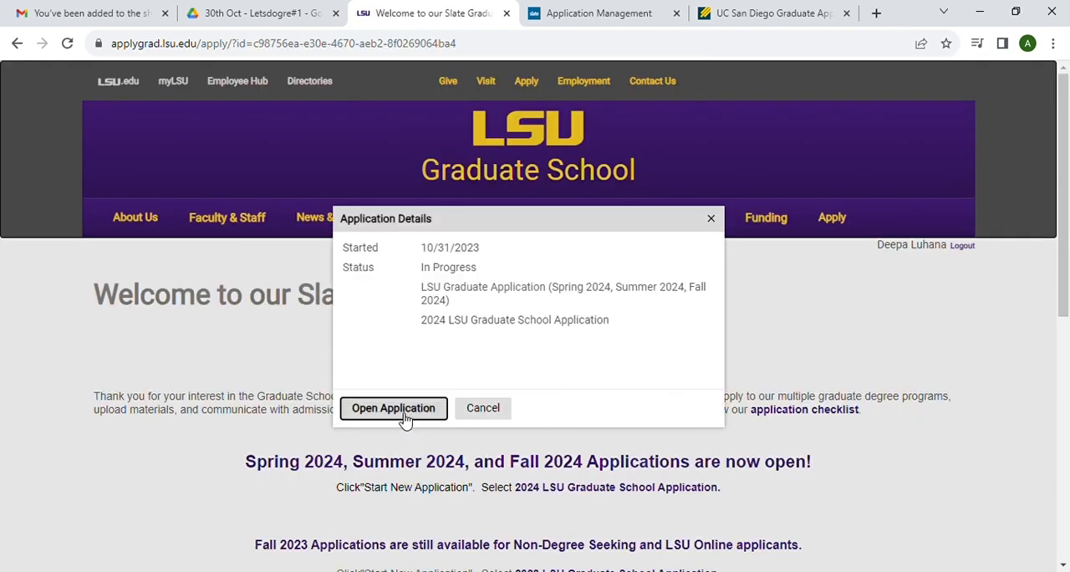
left_click(394, 409)
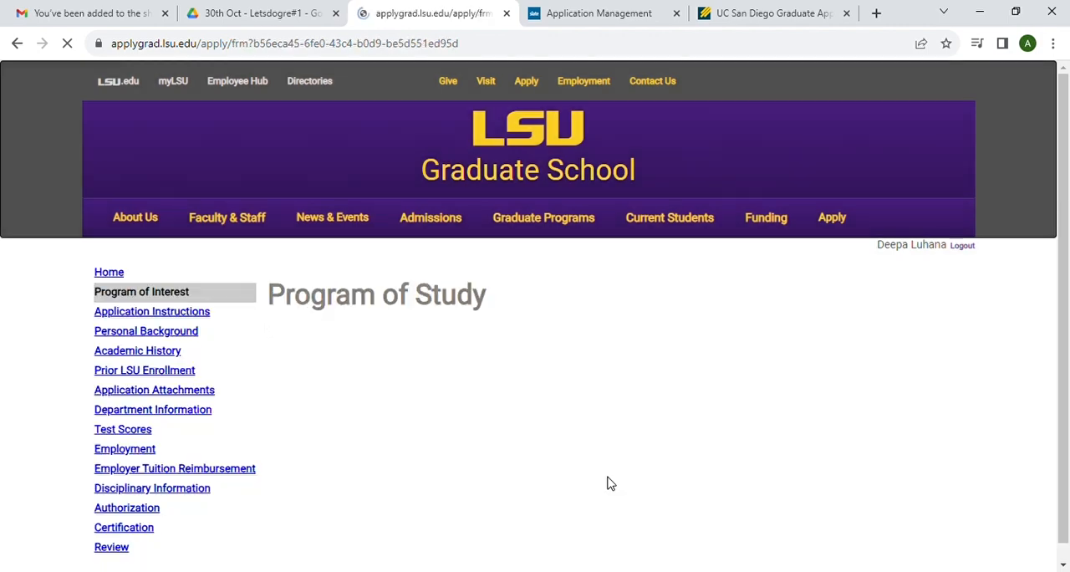
Step: Set the admission type to On-campus and the degree type to Doctoral on the Program of Study page
scroll(609, 483, "down", 1)
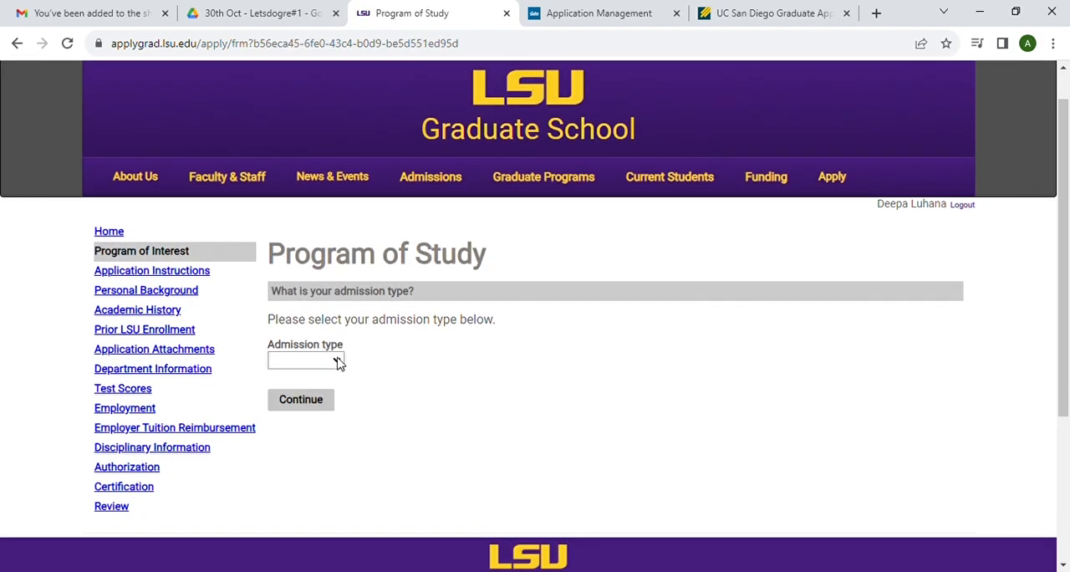
left_click(316, 396)
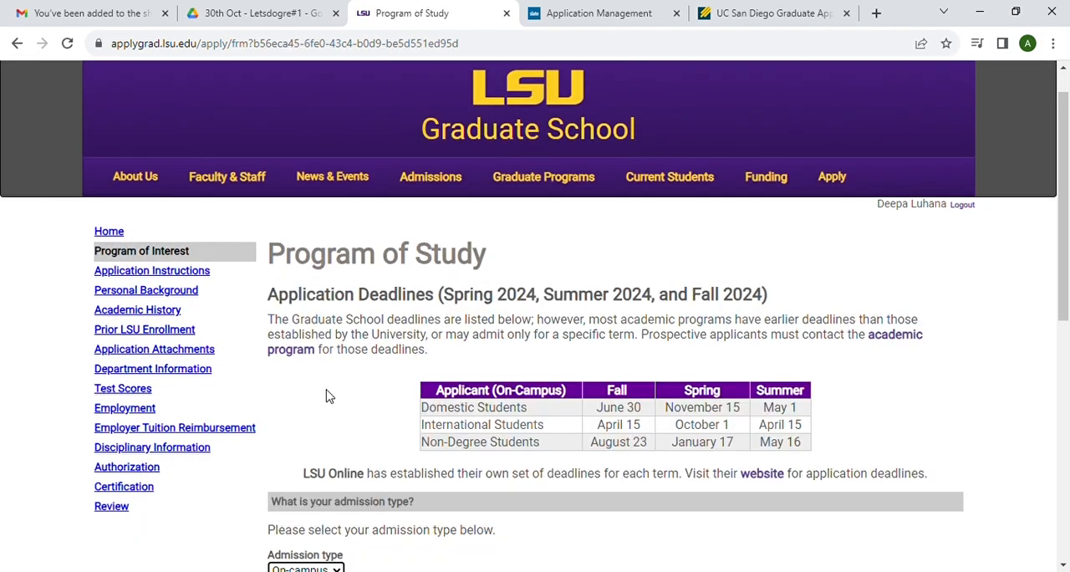
scroll(530, 441, "down", 5)
scroll(527, 443, "down", 2)
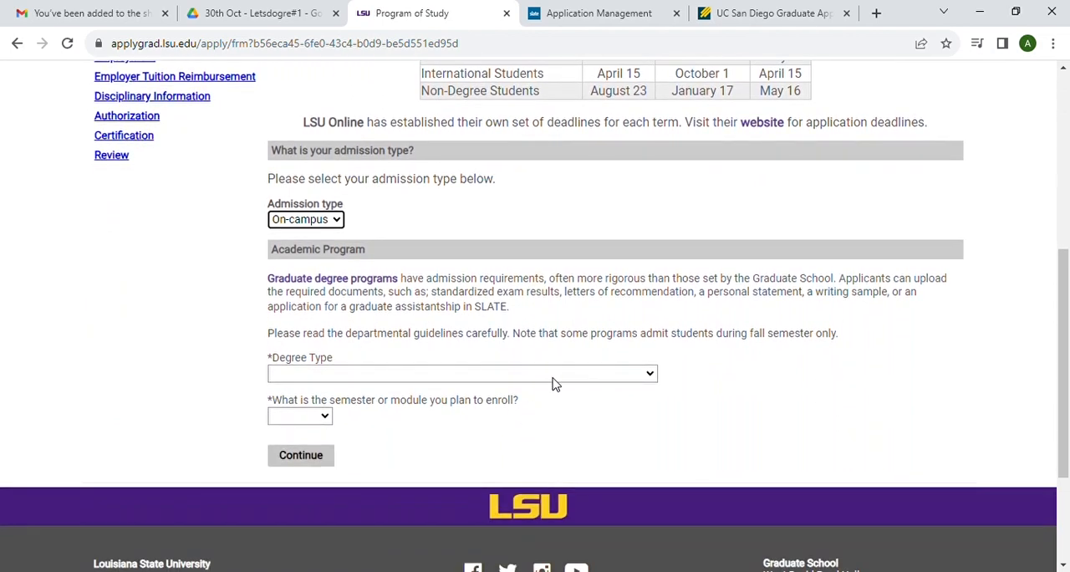
left_click(468, 417)
Step: Choose the Chemistry - PHD program with enrollment in Fall 2024, and continue to the application instructions
left_click(353, 415)
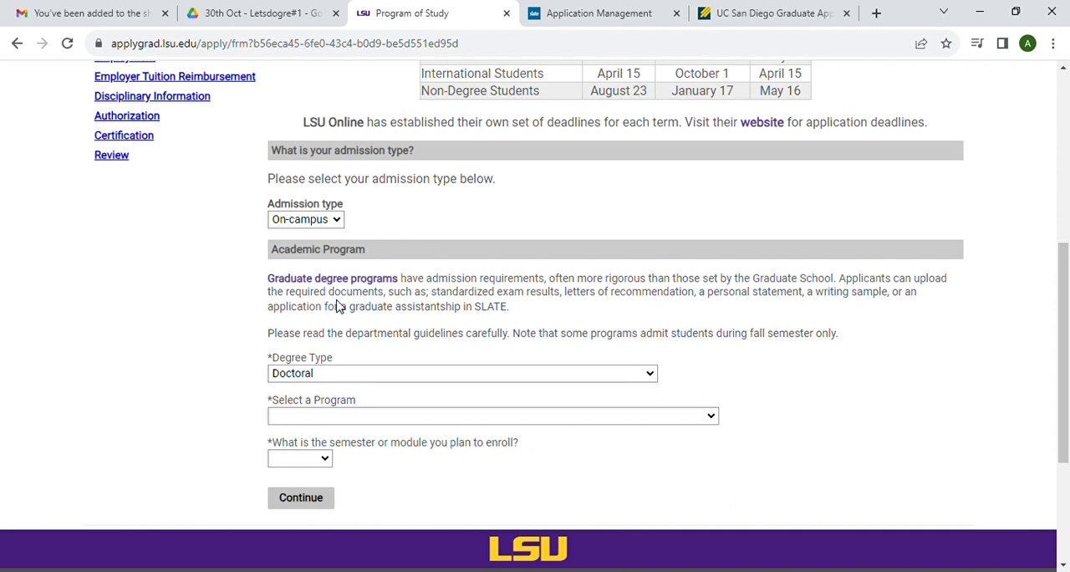
left_click(320, 197)
left_click(318, 493)
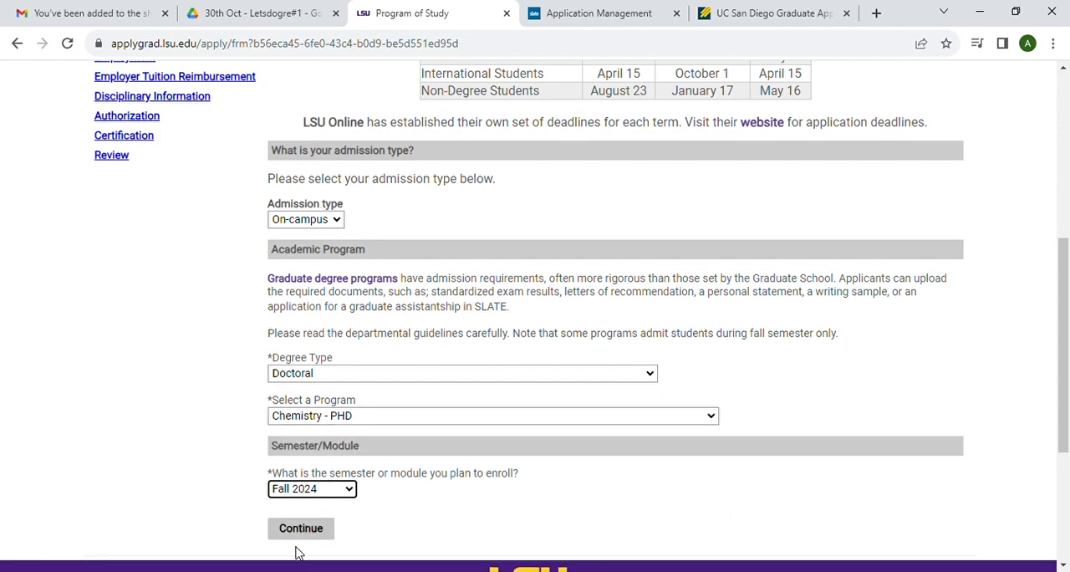
left_click(297, 553)
scroll(376, 526, "down", 2)
left_click(325, 394)
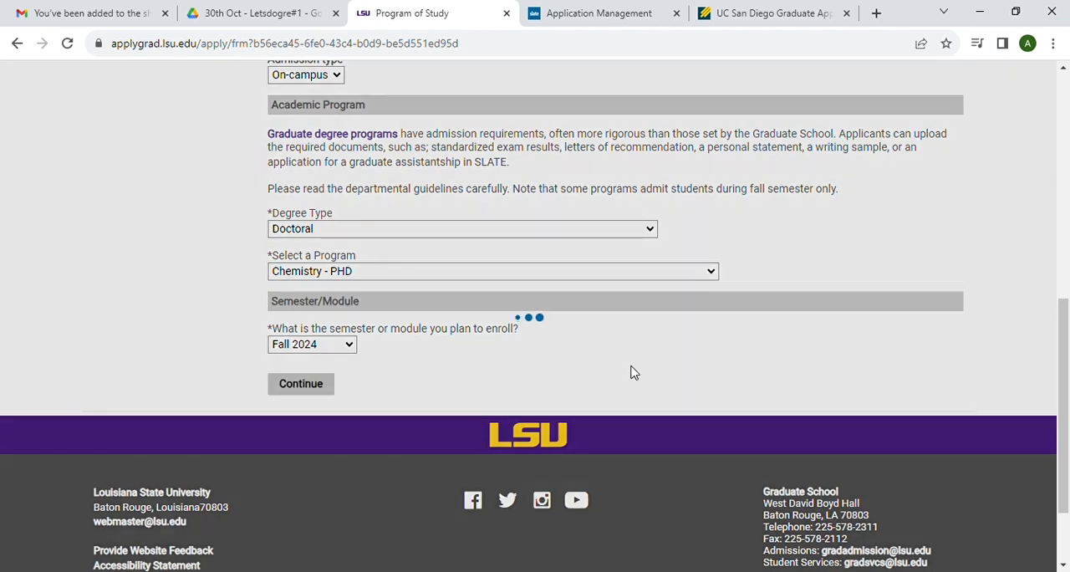
Step: Answer No to both the LSU faculty member and LSU employee questions, and continue to the Personal Background page
scroll(633, 372, "down", 1)
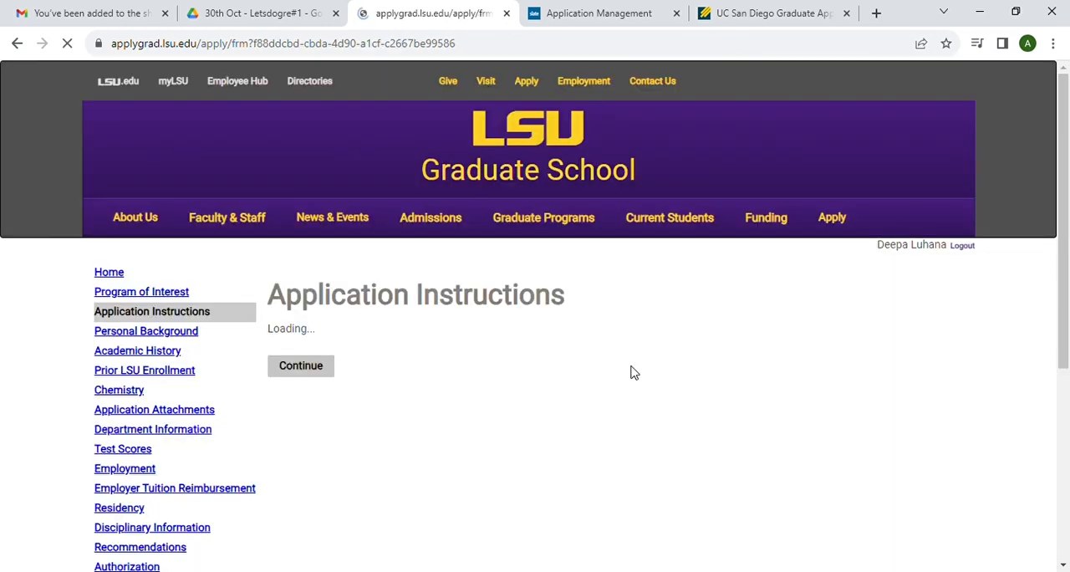
scroll(481, 397, "down", 1)
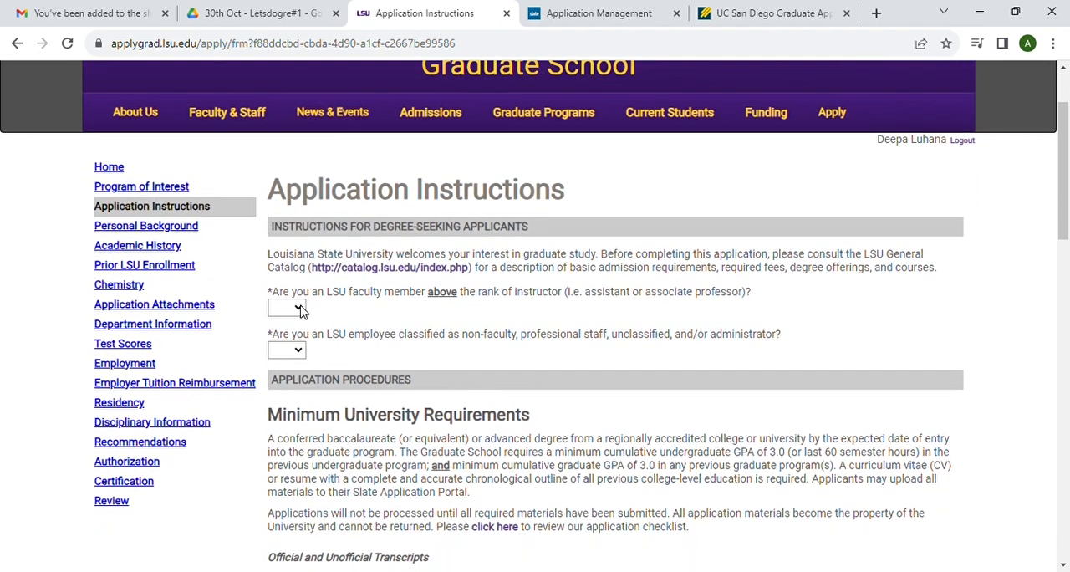
left_click(287, 356)
scroll(380, 356, "down", 1)
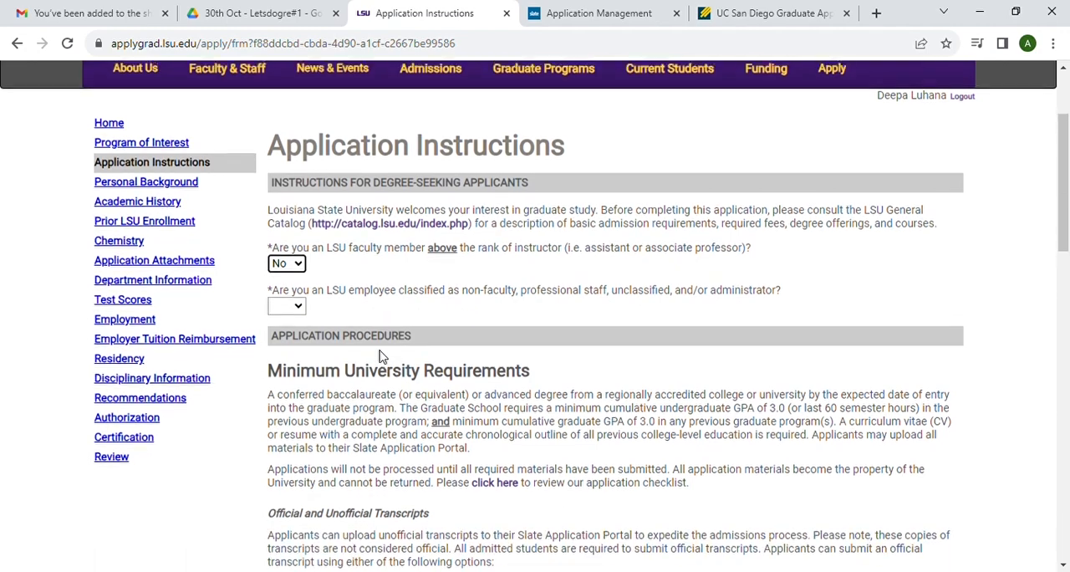
left_click(284, 351)
scroll(396, 369, "down", 5)
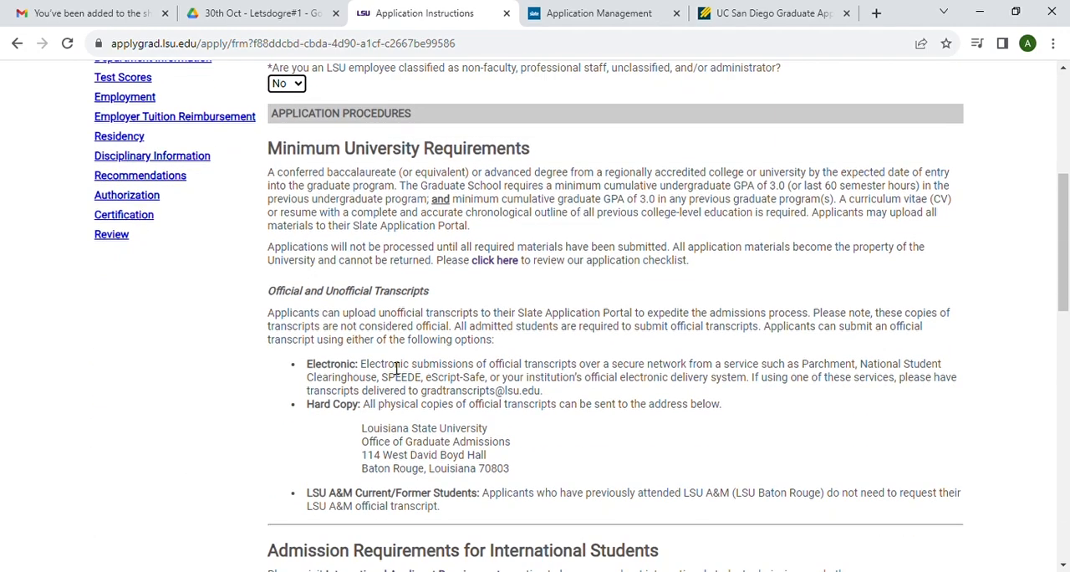
scroll(396, 368, "down", 8)
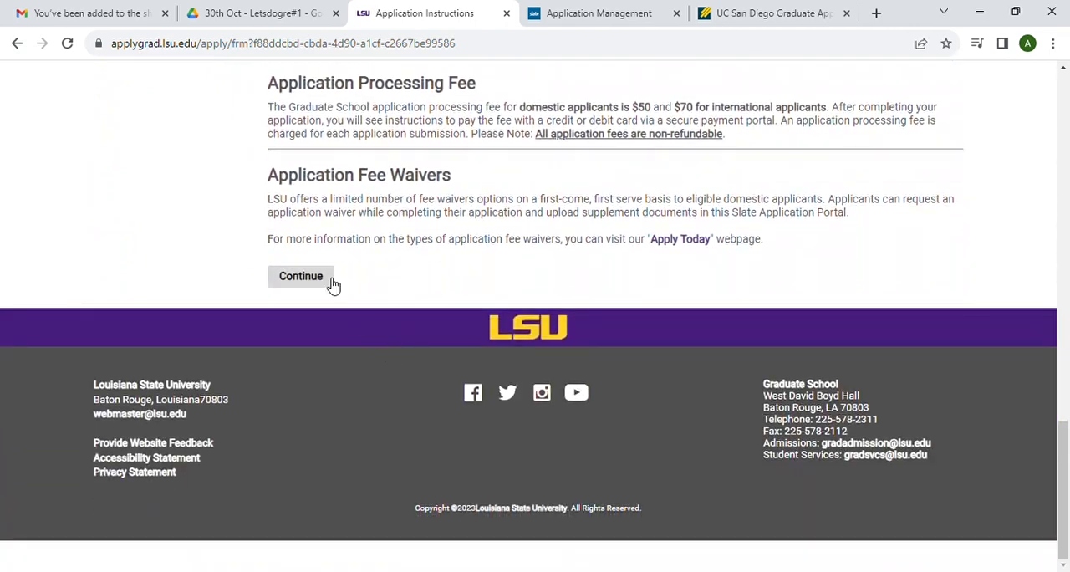
left_click(332, 284)
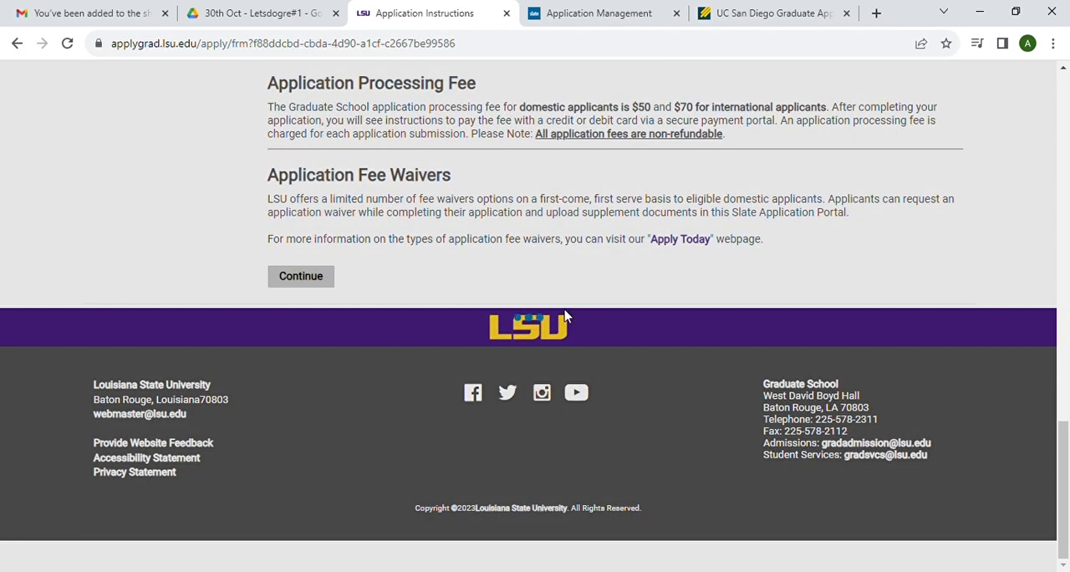
left_click(316, 283)
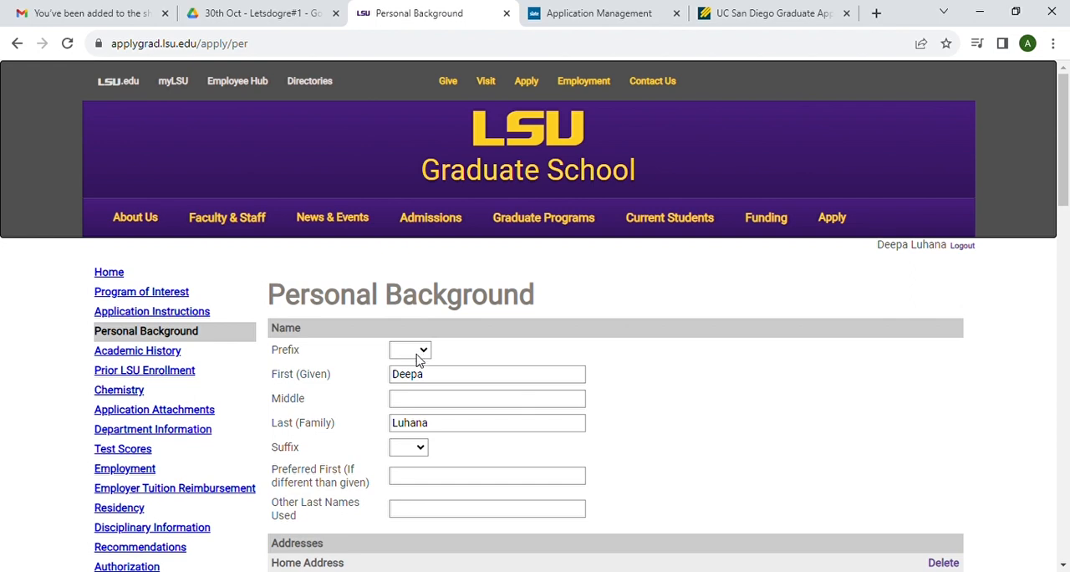
Step: Set the name prefix to Ms. and fill in the home address with country India and the applicant's saved address details
left_click(401, 430)
scroll(480, 431, "down", 3)
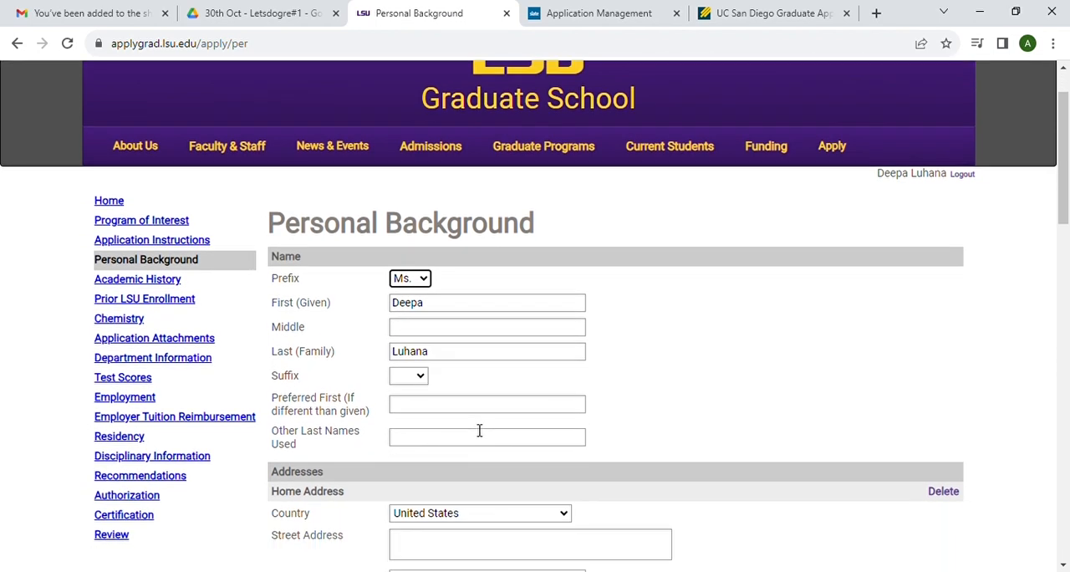
scroll(479, 430, "down", 1)
type("in")
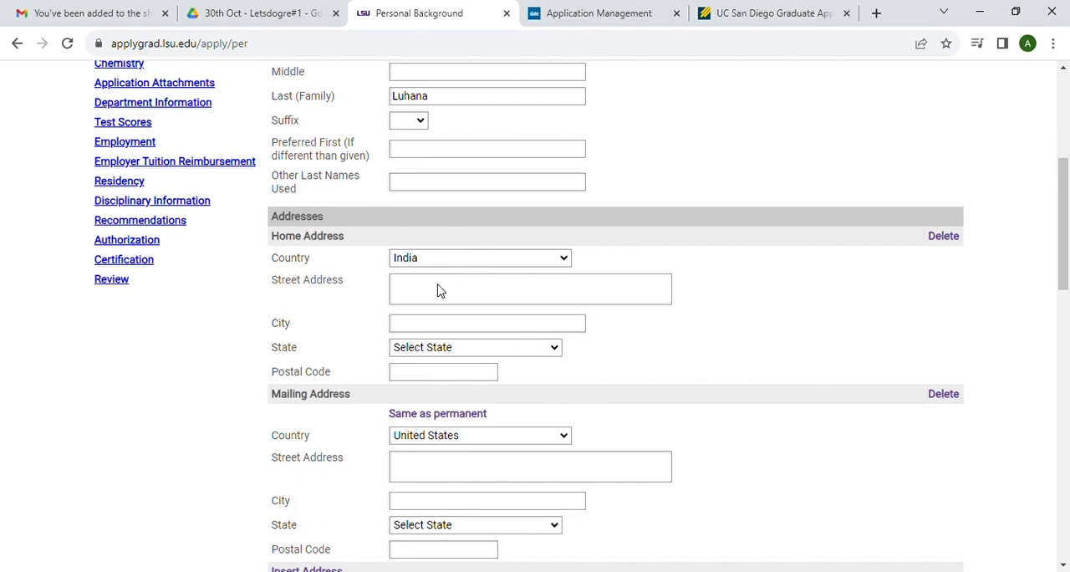
left_click(412, 287)
left_click(666, 322)
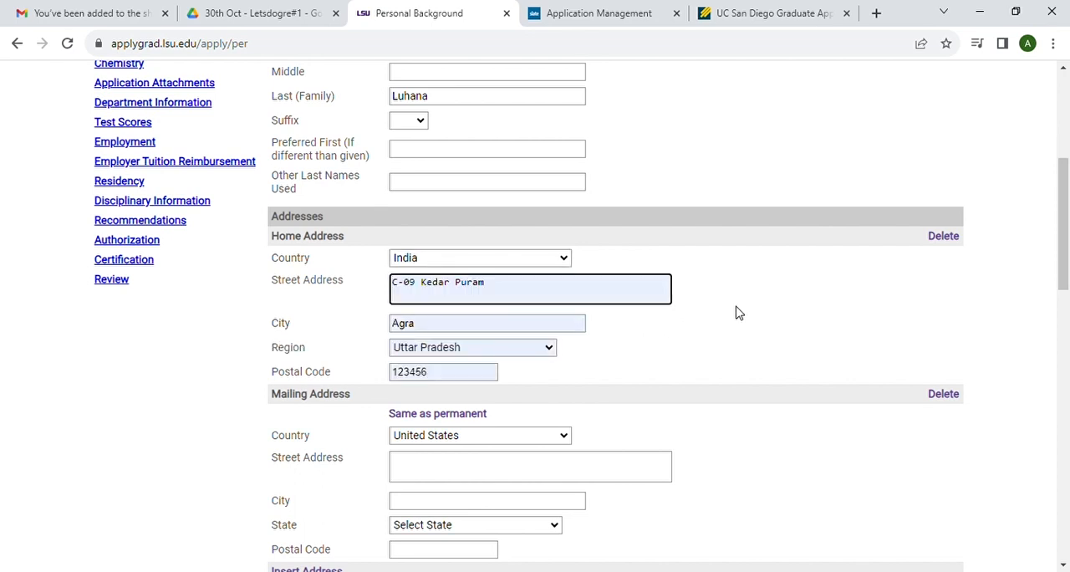
Step: Make the mailing address the same as the permanent one and fill in the applicant's current telephone number
scroll(621, 377, "down", 2)
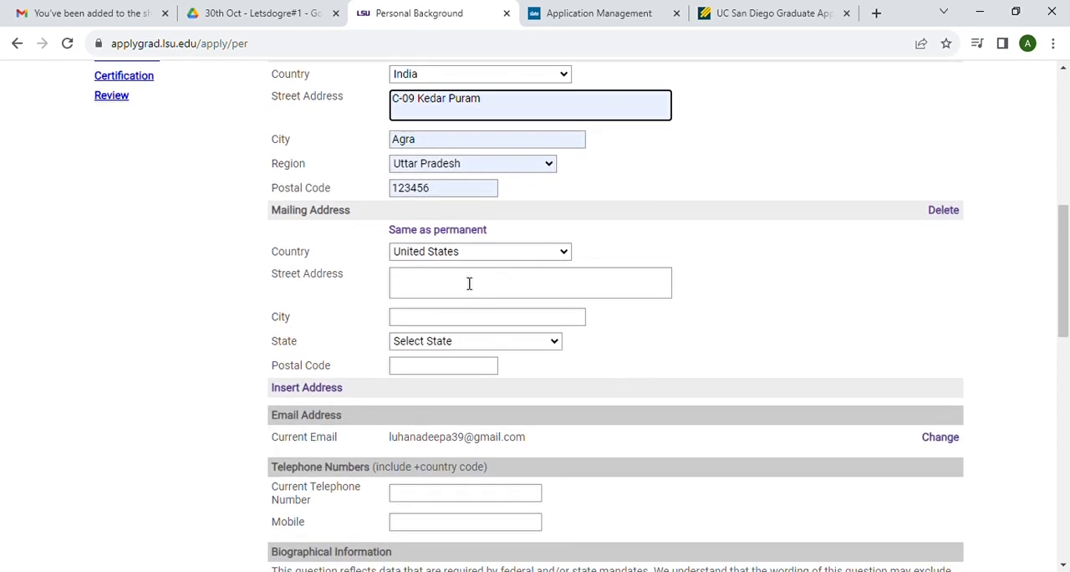
left_click(431, 238)
scroll(460, 289, "down", 3)
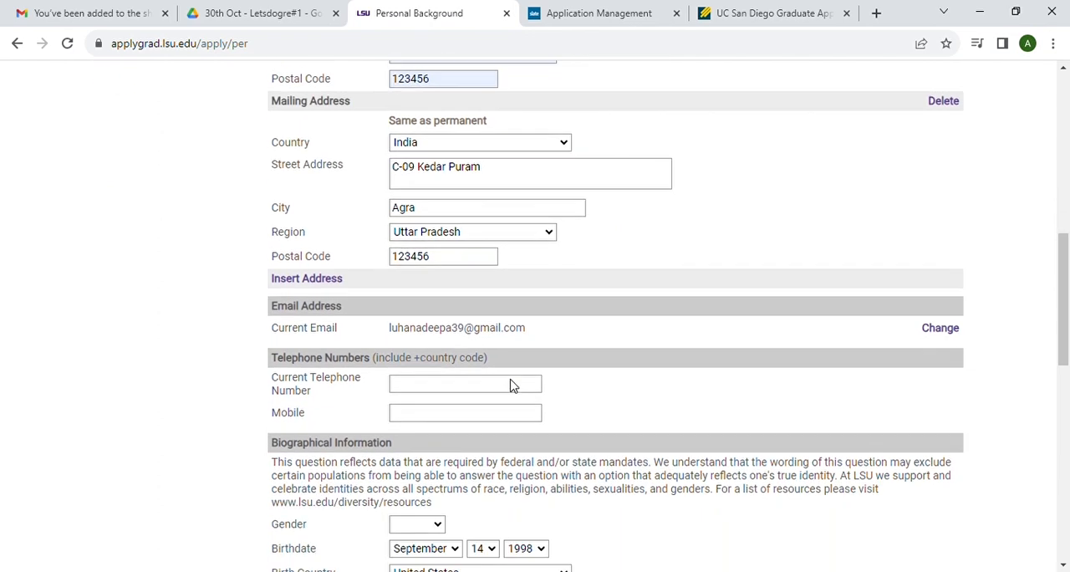
left_click(431, 277)
left_click(597, 286)
scroll(518, 336, "down", 1)
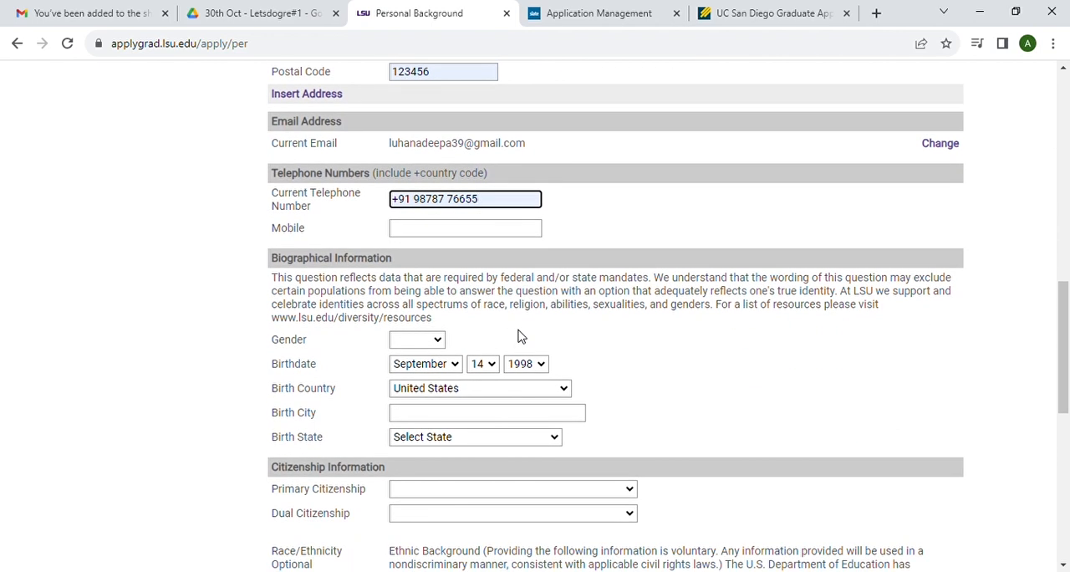
Step: Set gender to Female, the birthplace to Agra, Uttar Pradesh, India, and the primary citizenship to India
scroll(518, 335, "down", 1)
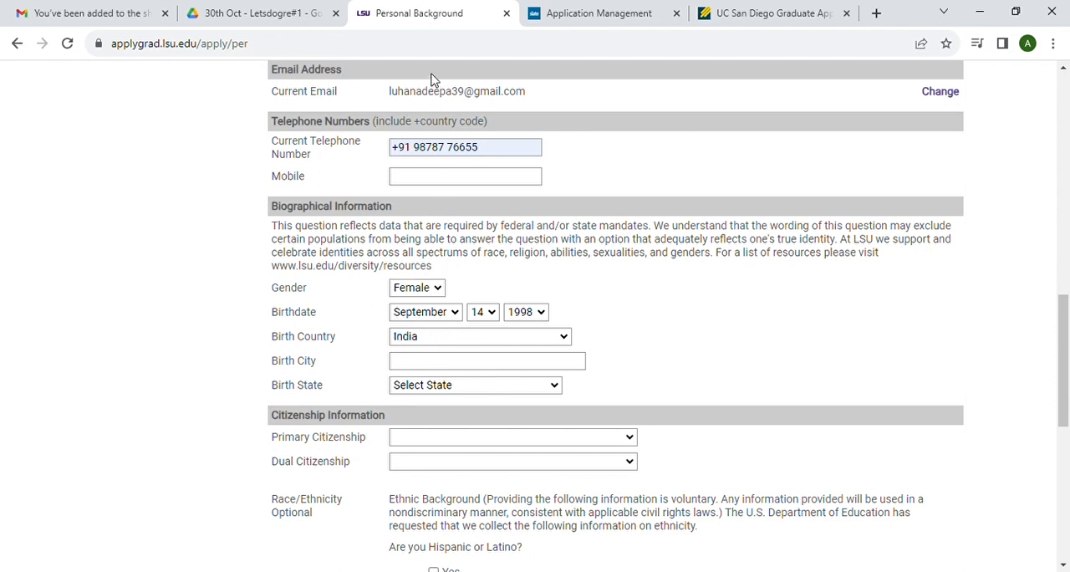
left_click(417, 366)
type("agr")
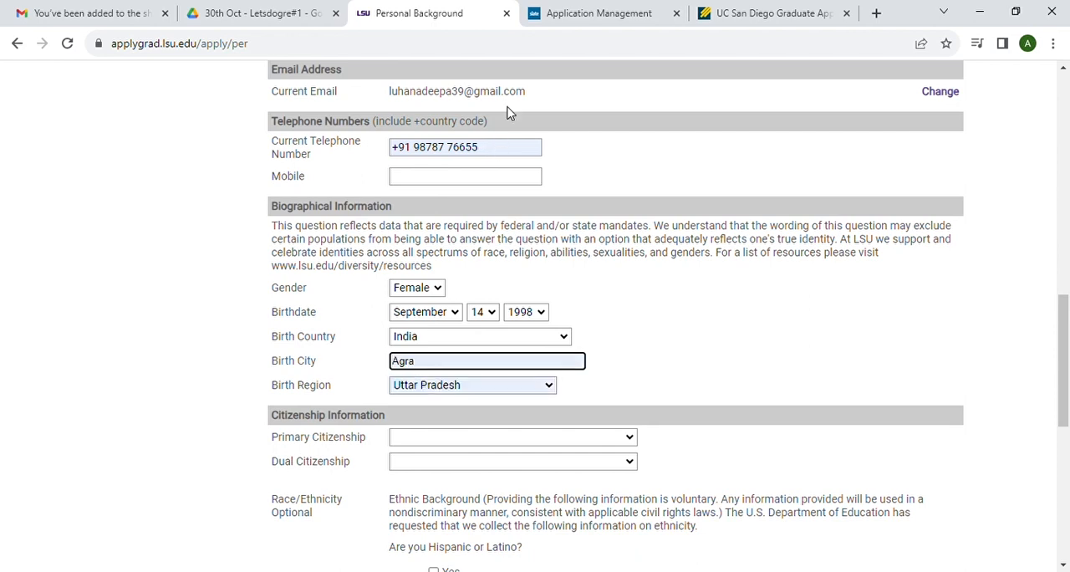
scroll(505, 346, "down", 2)
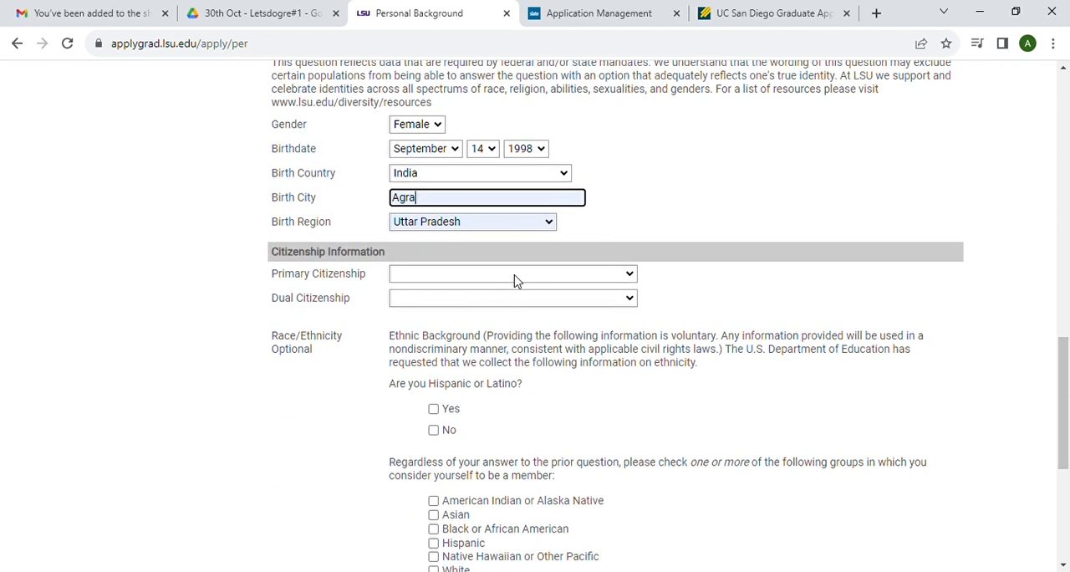
type("in")
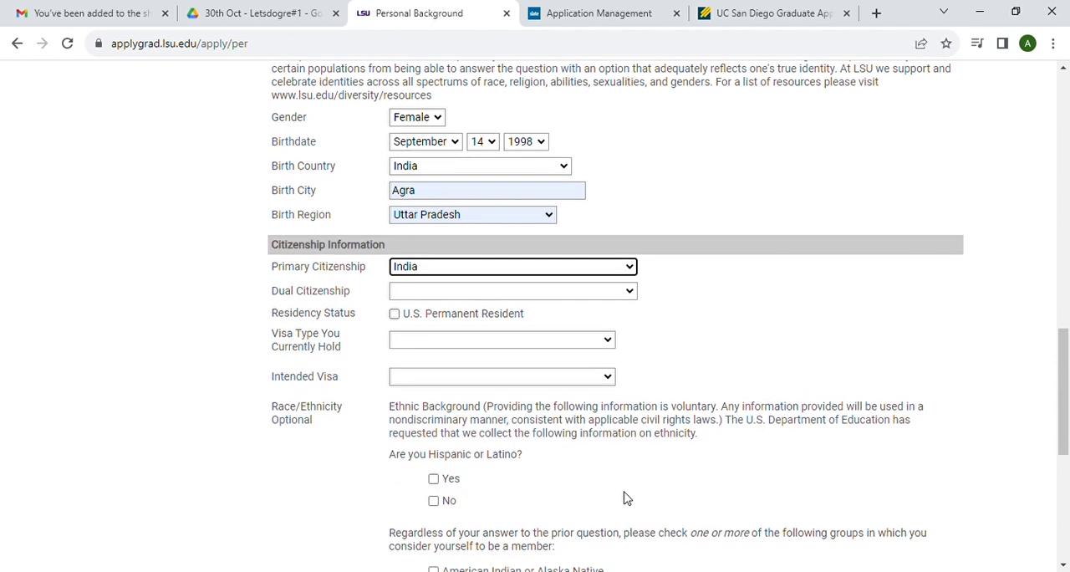
Step: Set the currently held visa type to F1 - Student Visa
scroll(625, 498, "down", 1)
left_click(526, 318)
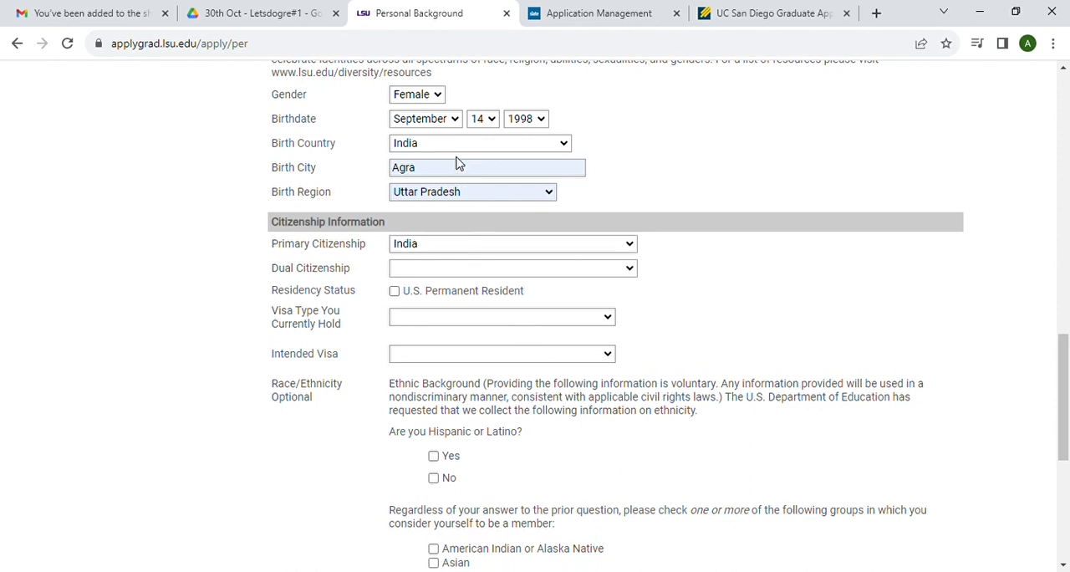
left_click(483, 349)
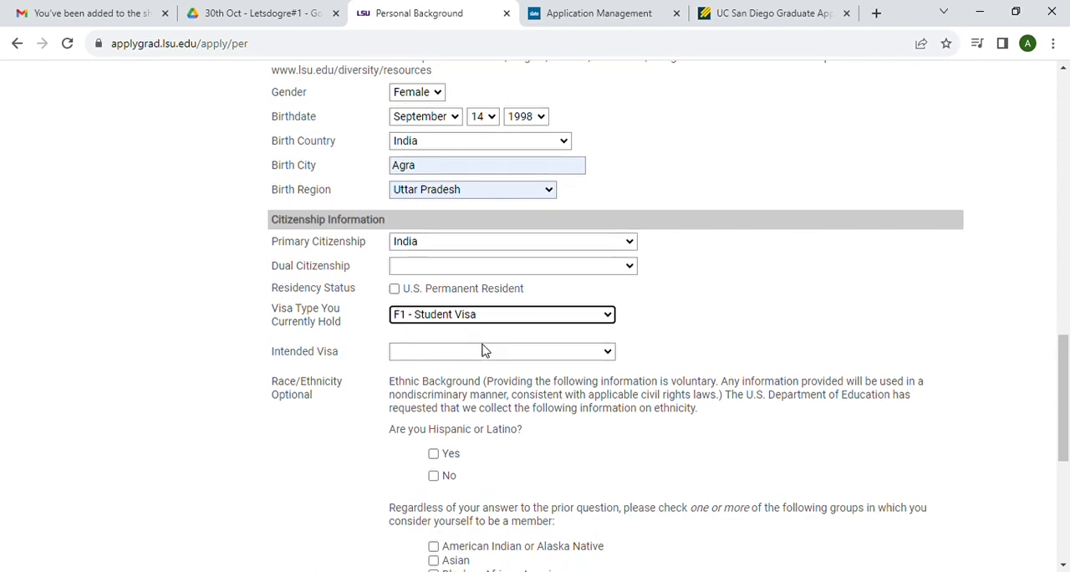
Step: Set the currently held visa type to None and the intended visa to F1 - Student Visa
scroll(473, 318, "down", 2)
left_click(528, 271)
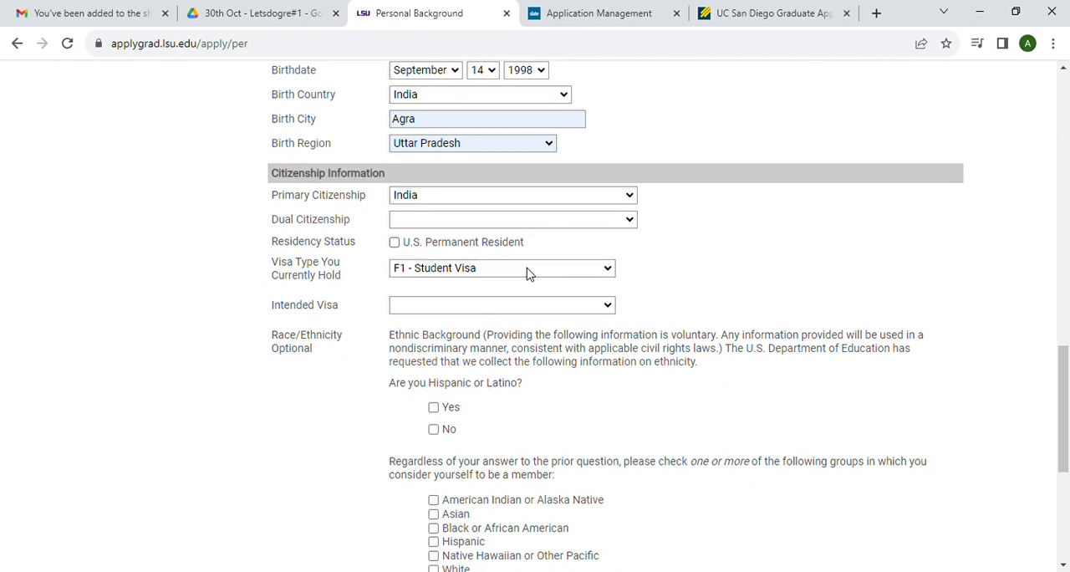
left_click(429, 548)
left_click(477, 316)
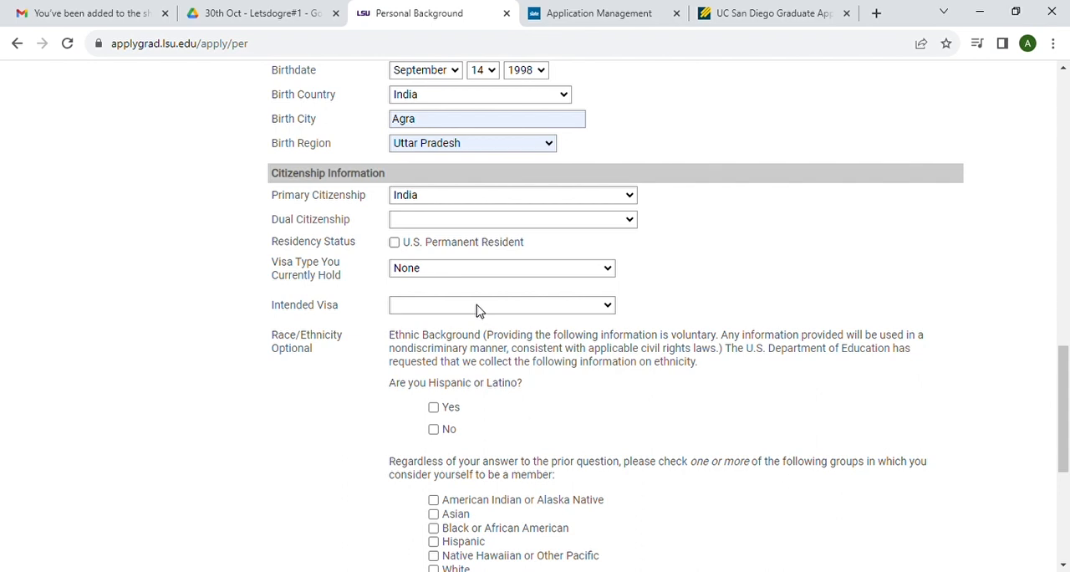
left_click(452, 206)
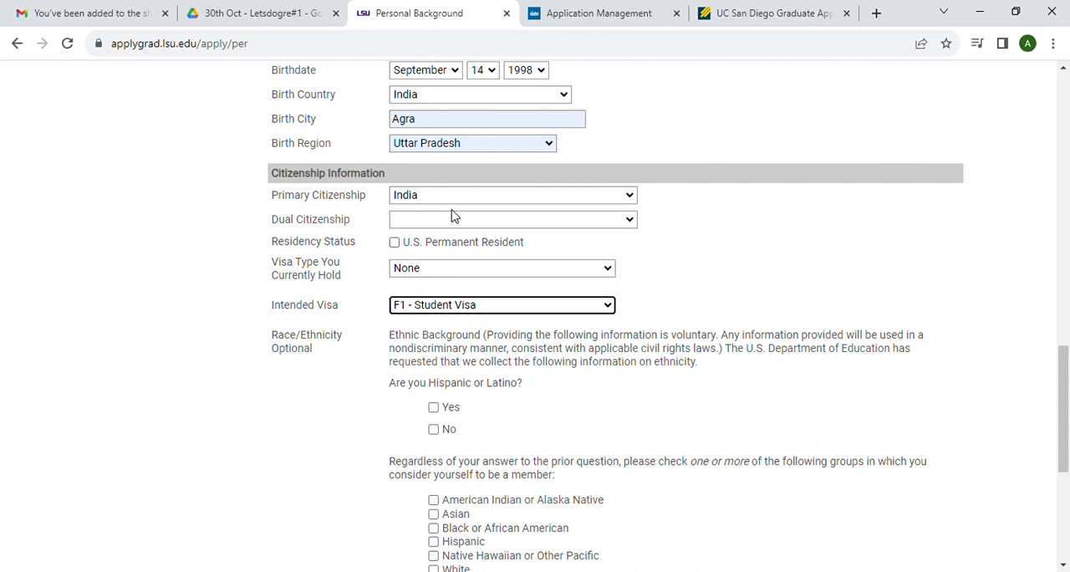
Step: Leave the optional race and ethnicity questions blank and continue to the Academic History page
scroll(469, 373, "down", 1)
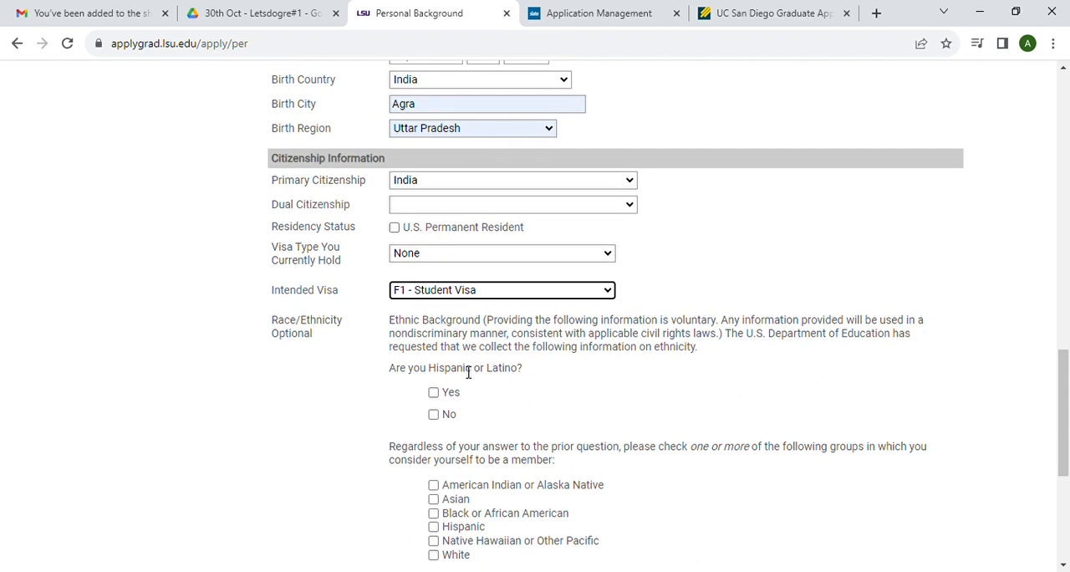
scroll(469, 373, "down", 2)
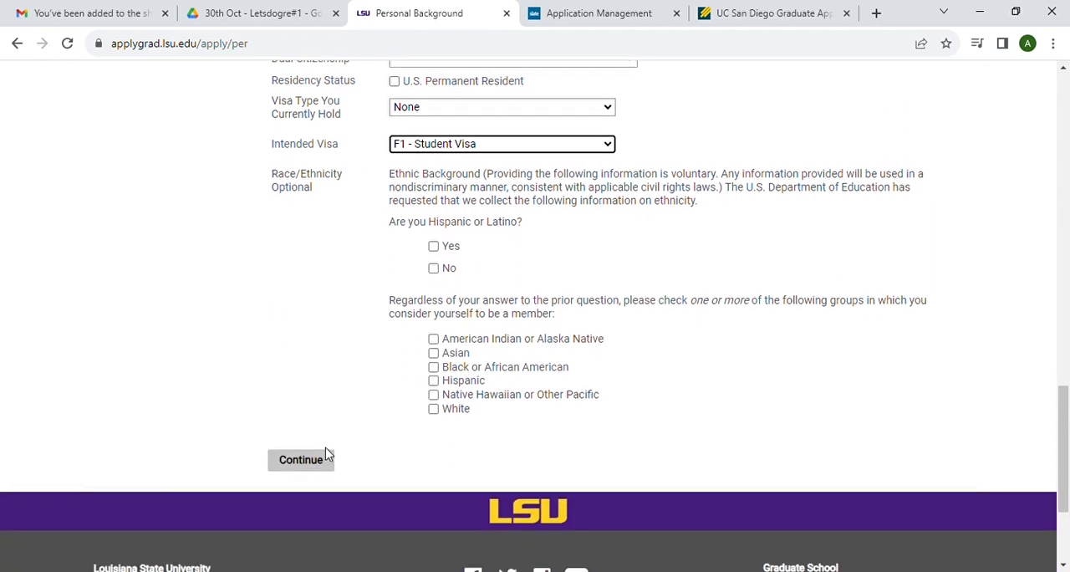
left_click(320, 460)
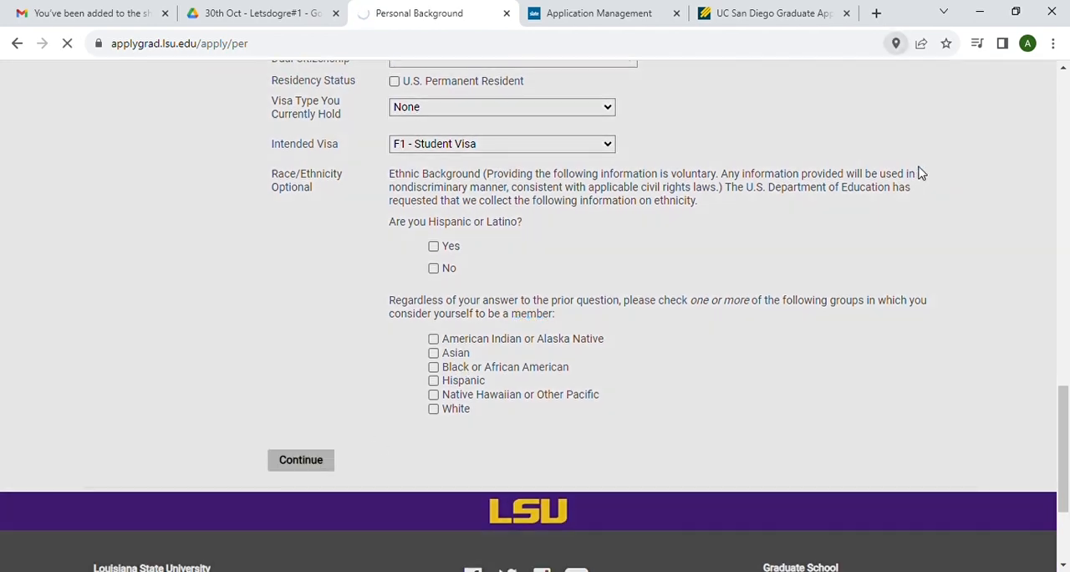
Step: Add Amity University, Uttar Pradesh as an institution in India, with city noida and region Uttar Pradesh
scroll(653, 334, "down", 3)
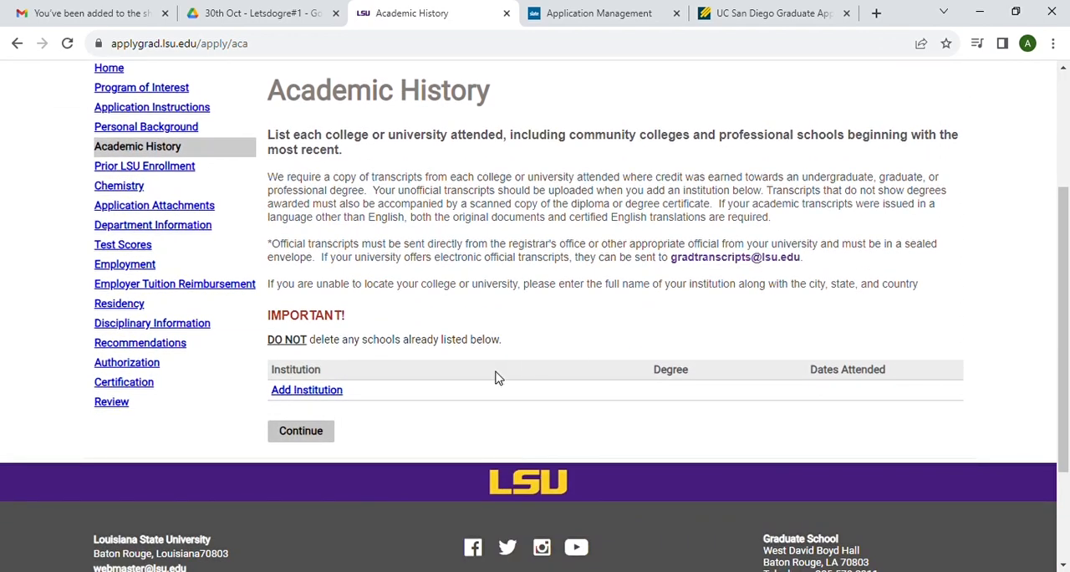
left_click(327, 398)
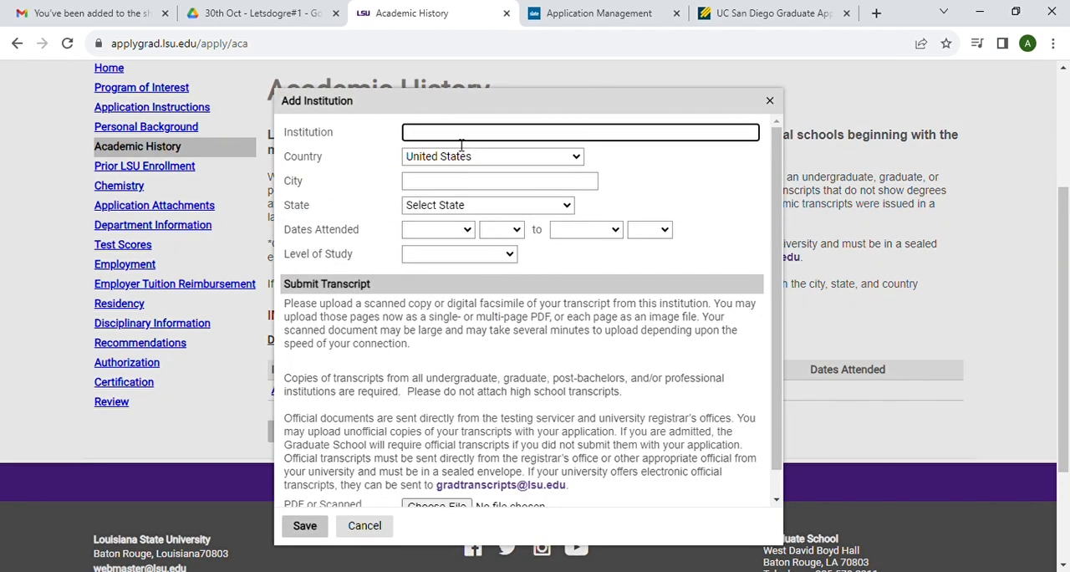
type("amity univ")
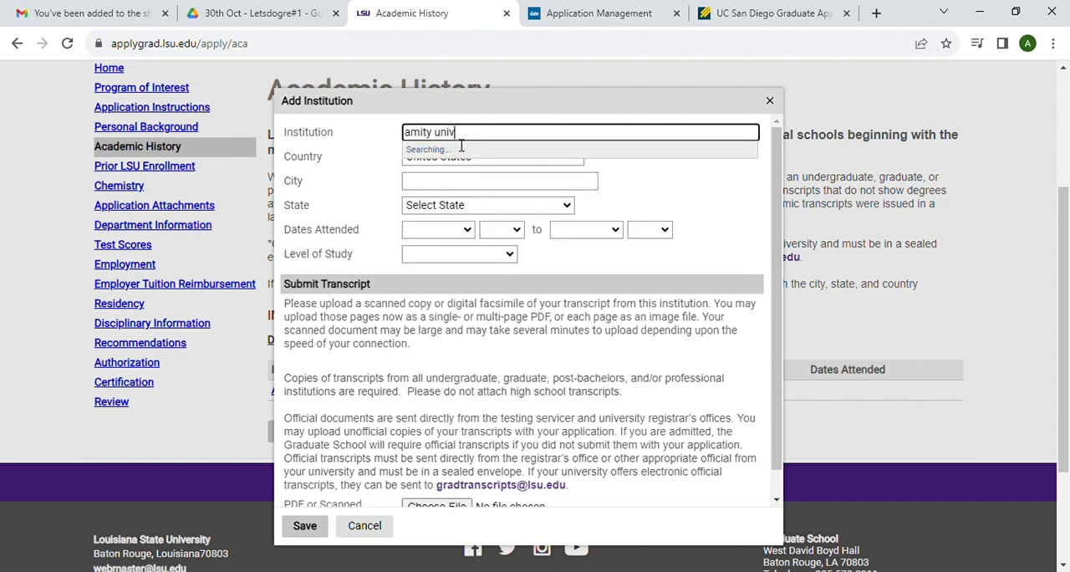
type("ersity")
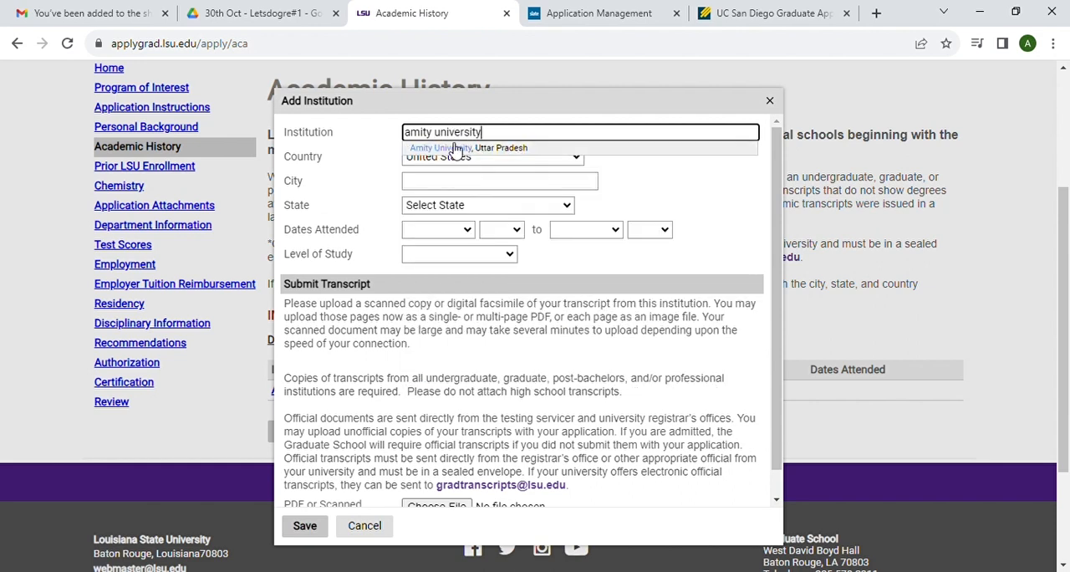
left_click(456, 148)
left_click(455, 181)
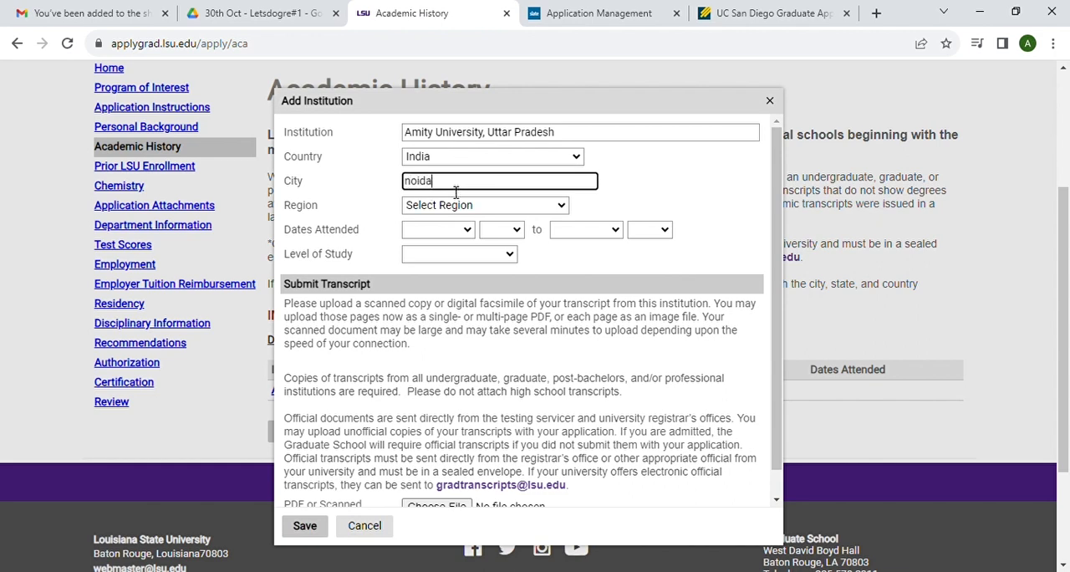
left_click(448, 205)
key("u")
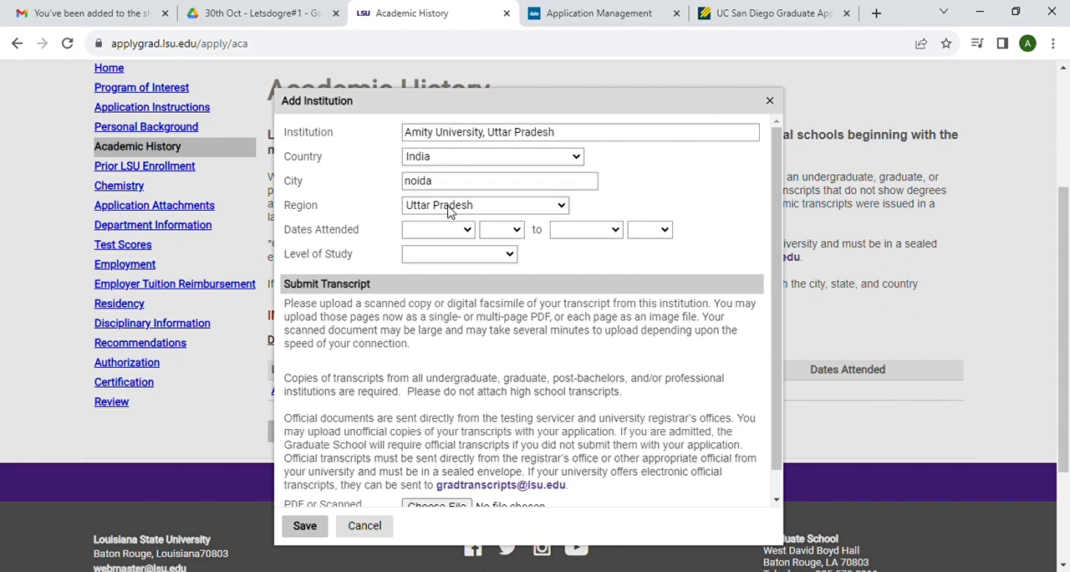
left_click(438, 491)
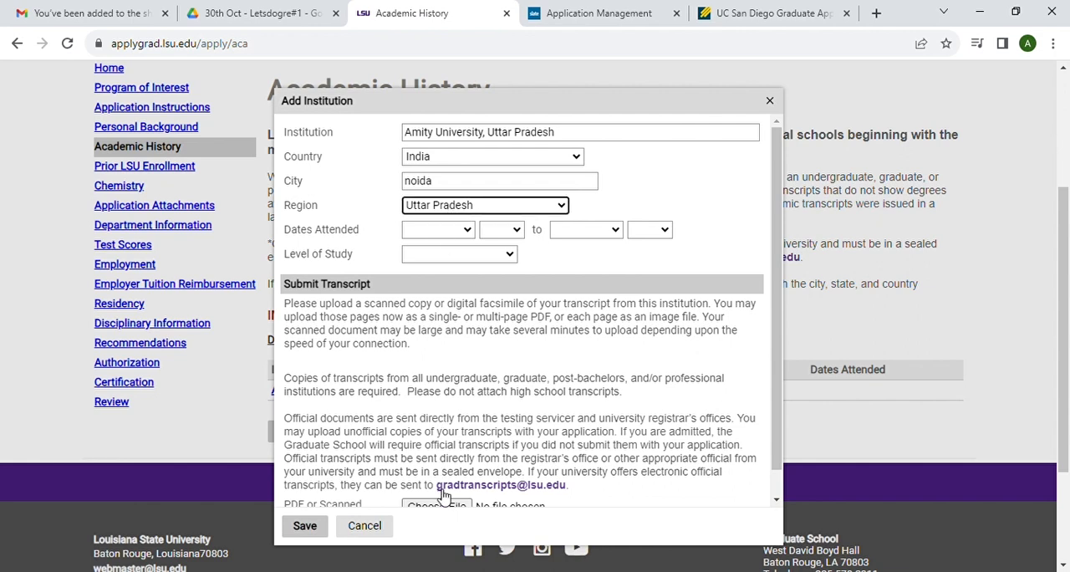
Step: Set the institution's dates attended from July 2018 to June 2021
left_click(439, 226)
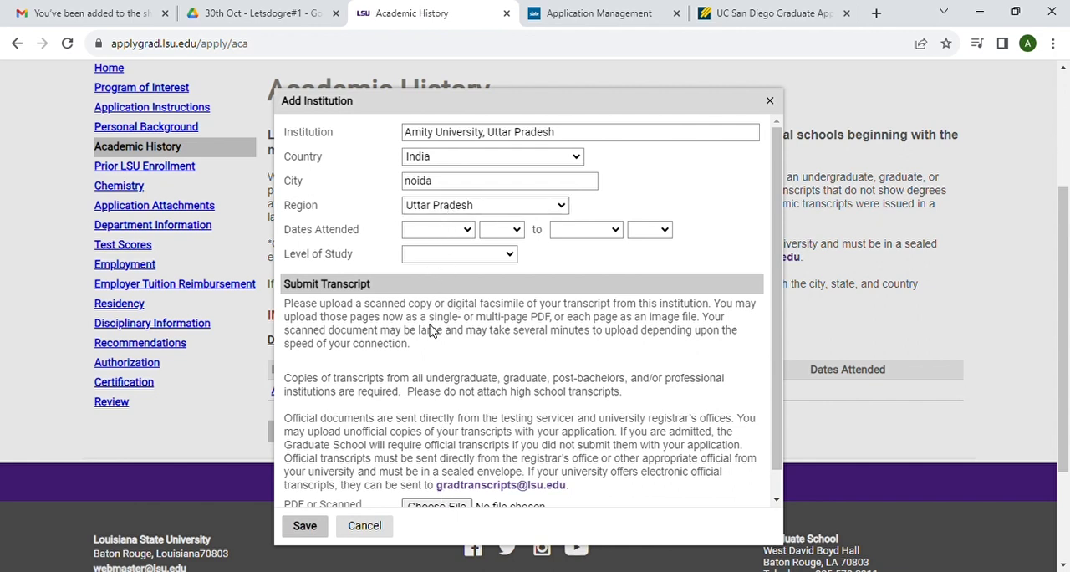
left_click(427, 351)
left_click(499, 233)
left_click(491, 348)
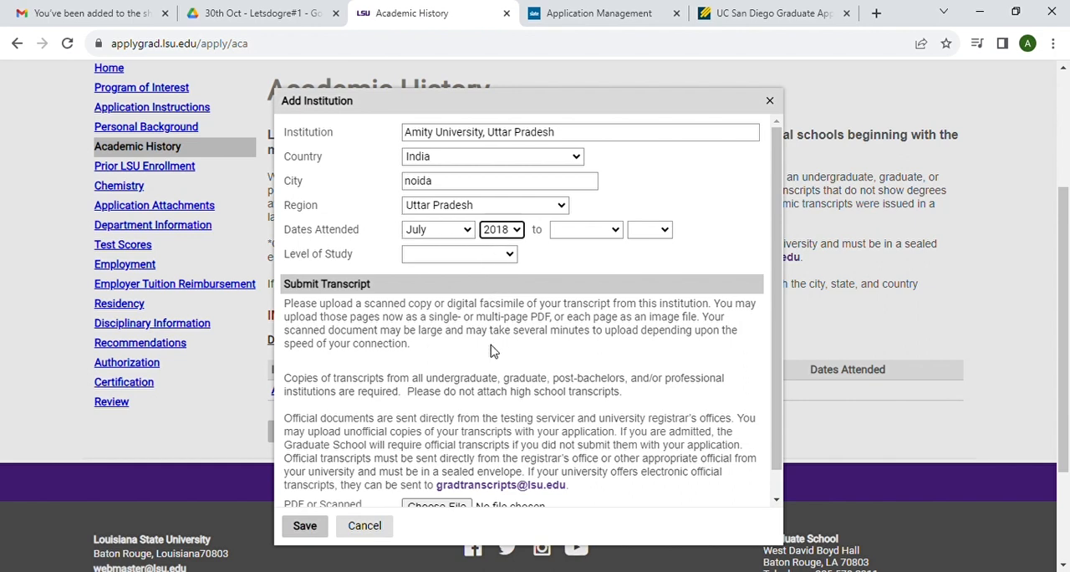
left_click(583, 237)
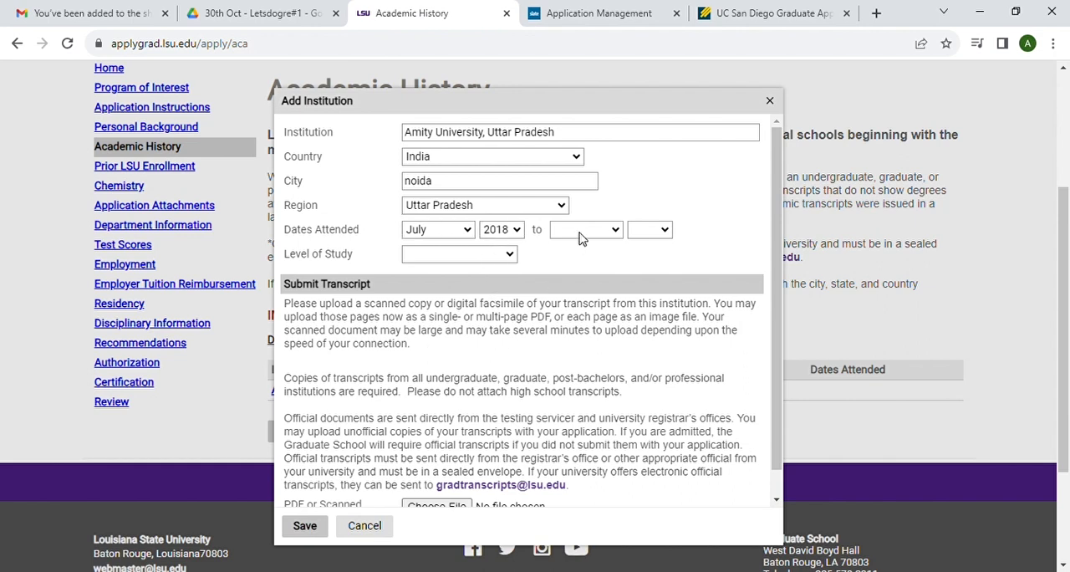
left_click(566, 332)
left_click(658, 233)
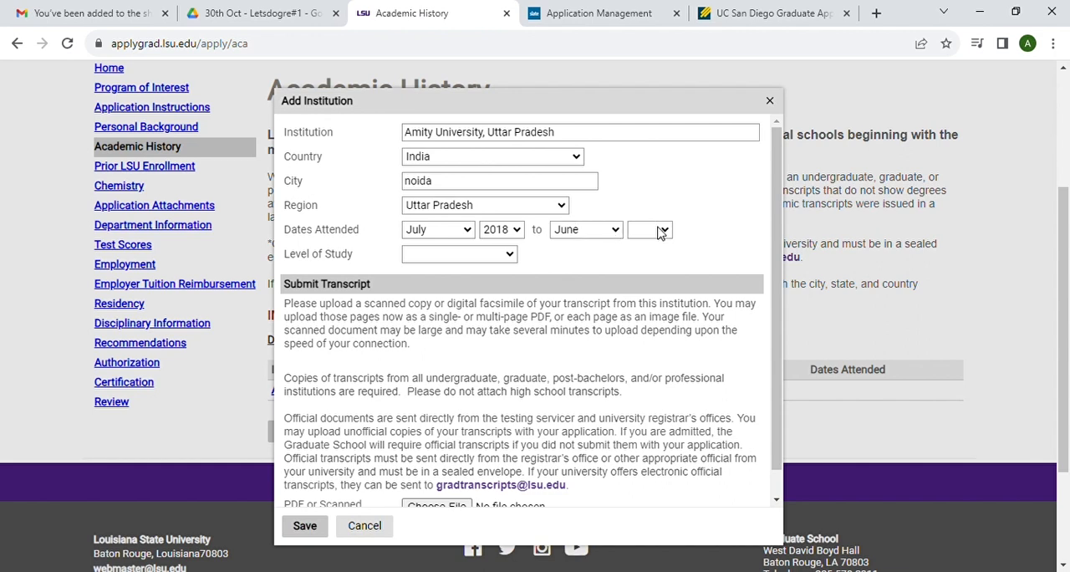
left_click(637, 358)
Step: Set the level of study to Undergraduate and the degree to International Degree, conferred December 2021
left_click(451, 286)
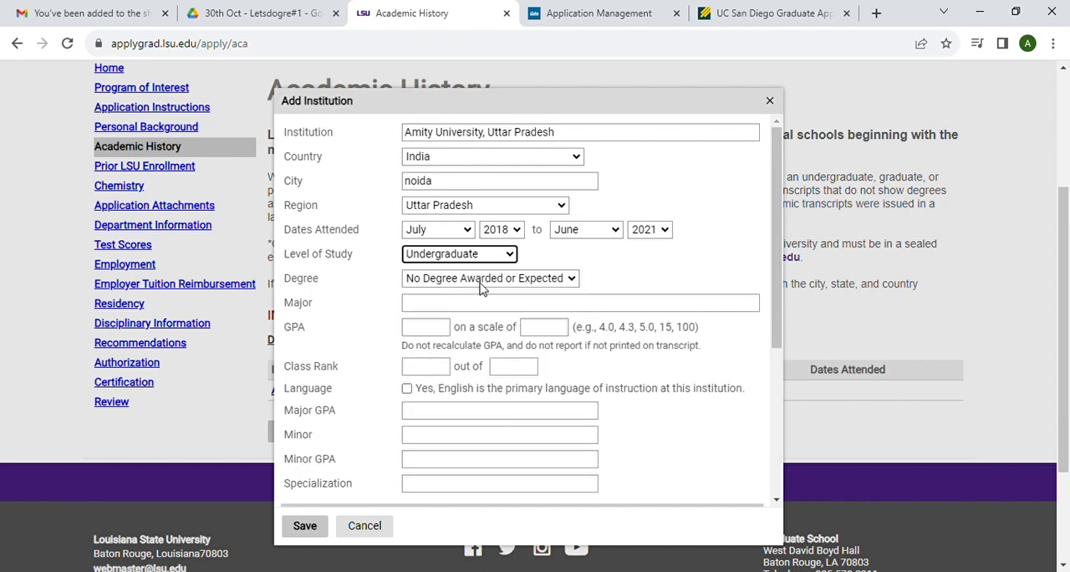
left_click(458, 370)
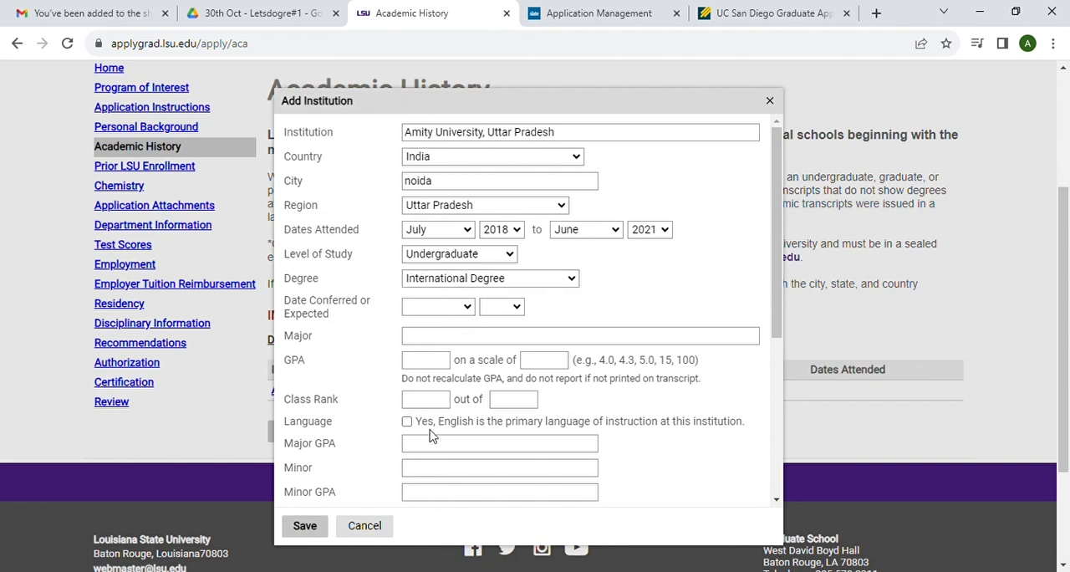
left_click(424, 494)
left_click(504, 153)
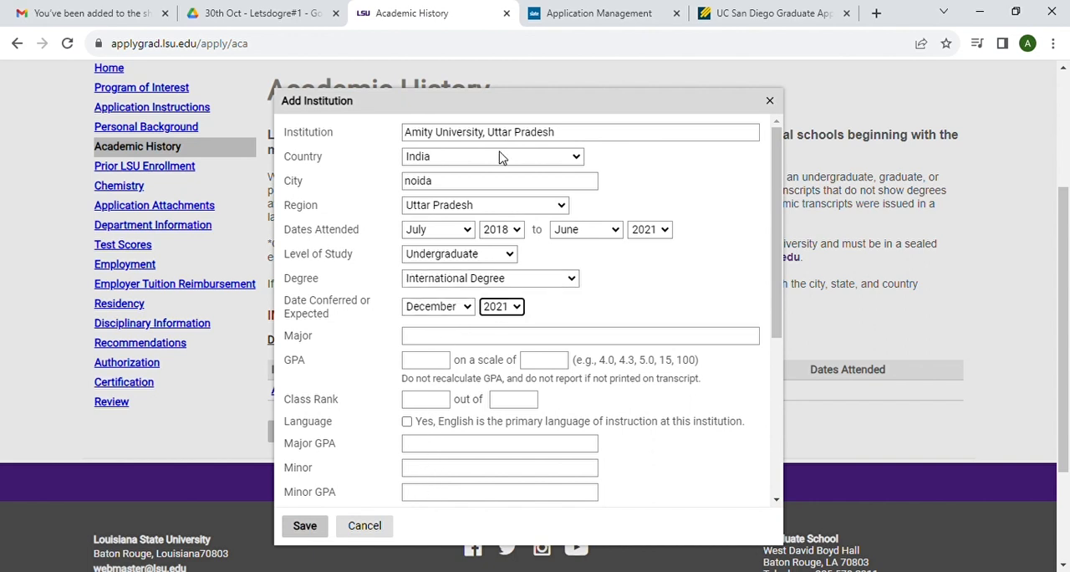
Step: Enter chemistry as the major and a GPA of 8 on a scale of 10
left_click(456, 343)
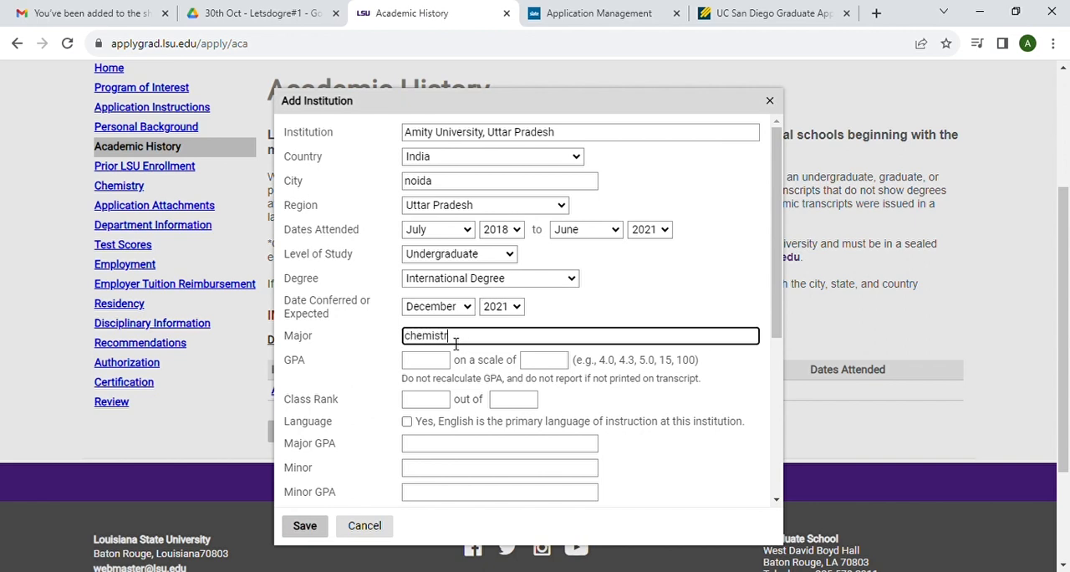
left_click(435, 361)
type("8")
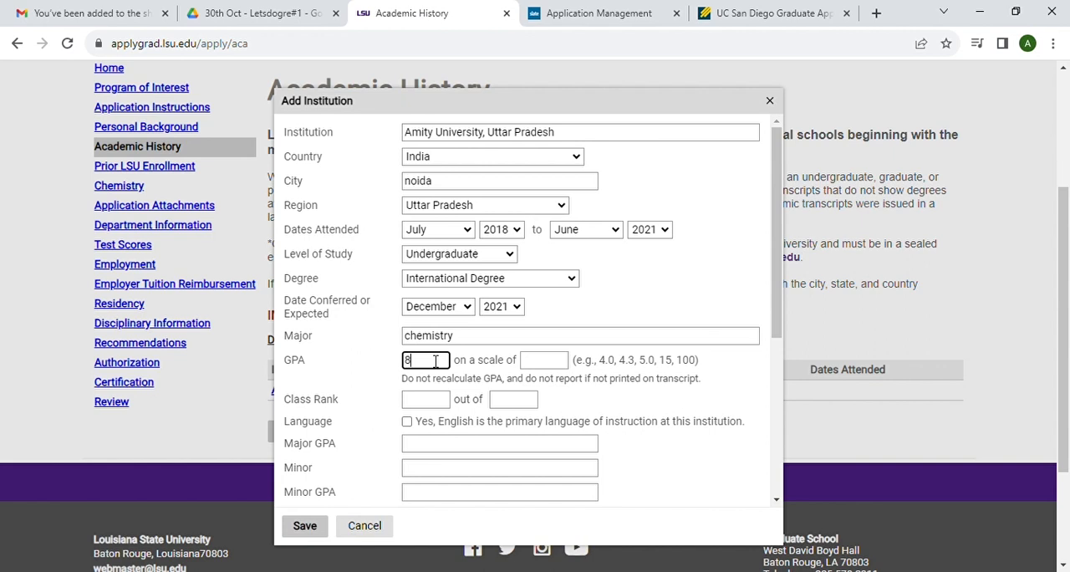
left_click(544, 367)
type("10")
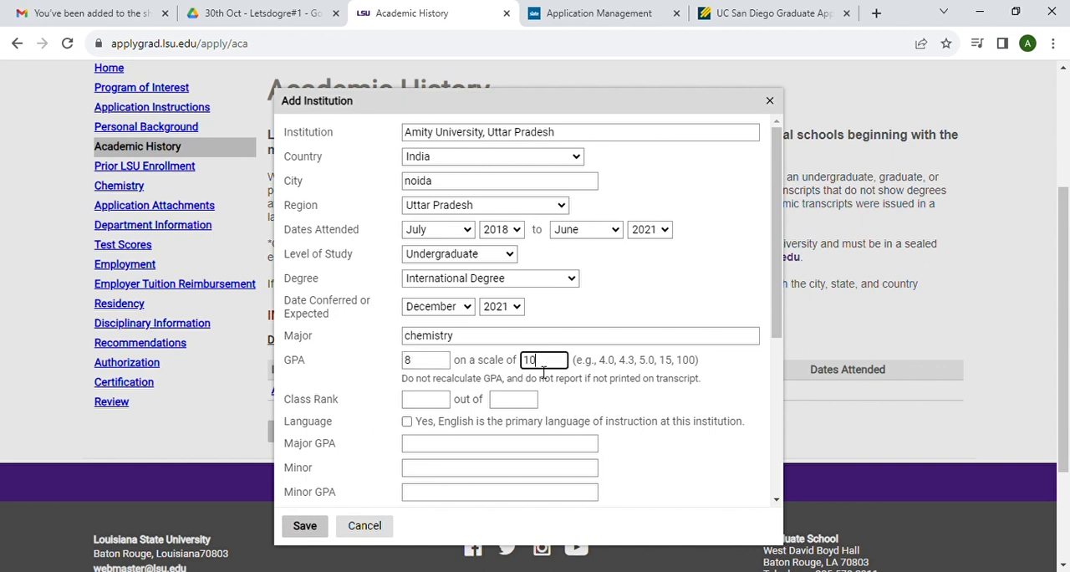
Step: Mark English as the institution's primary language of instruction and enter a major GPA of 9
scroll(468, 420, "down", 1)
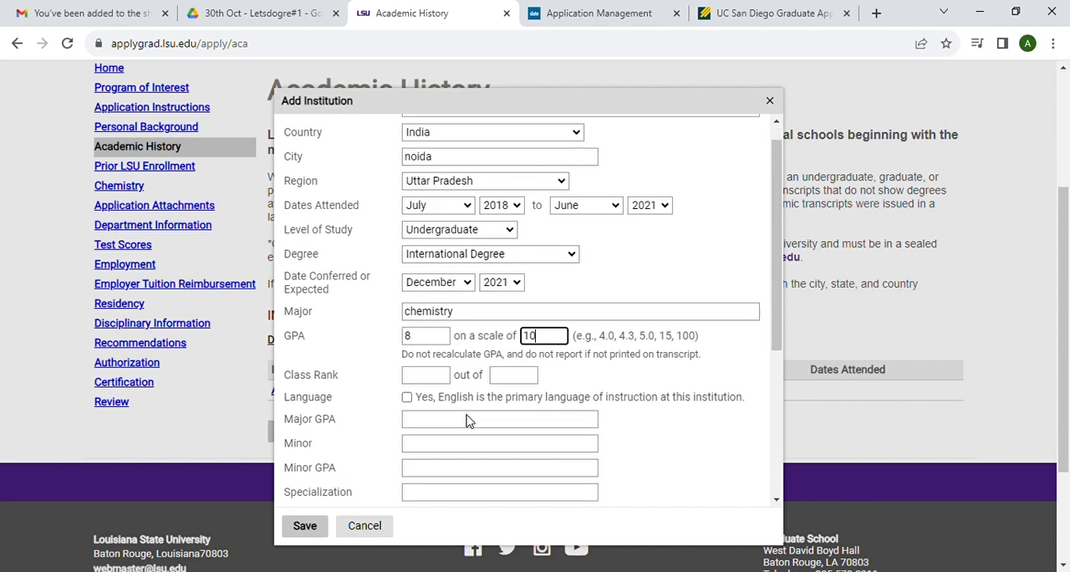
left_click(407, 397)
scroll(519, 421, "down", 1)
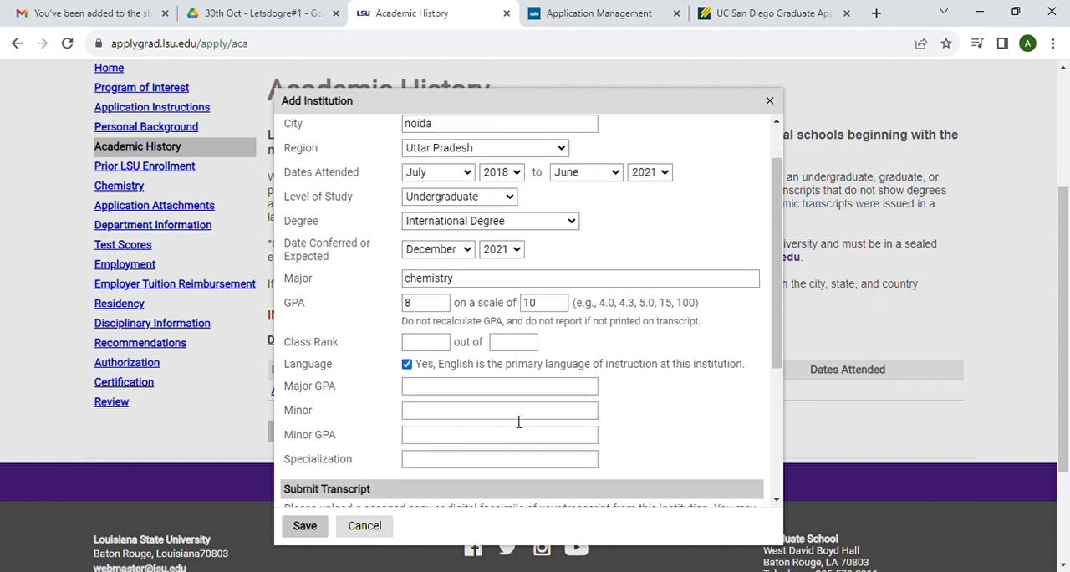
left_click(439, 389)
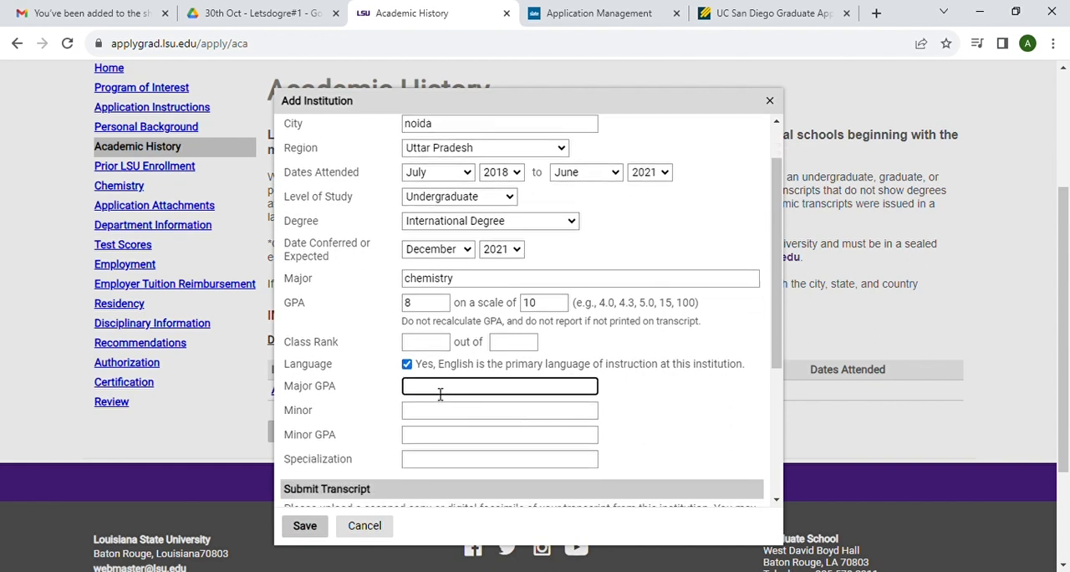
Step: Save the Amity University entry without attaching a transcript file
scroll(478, 406, "down", 4)
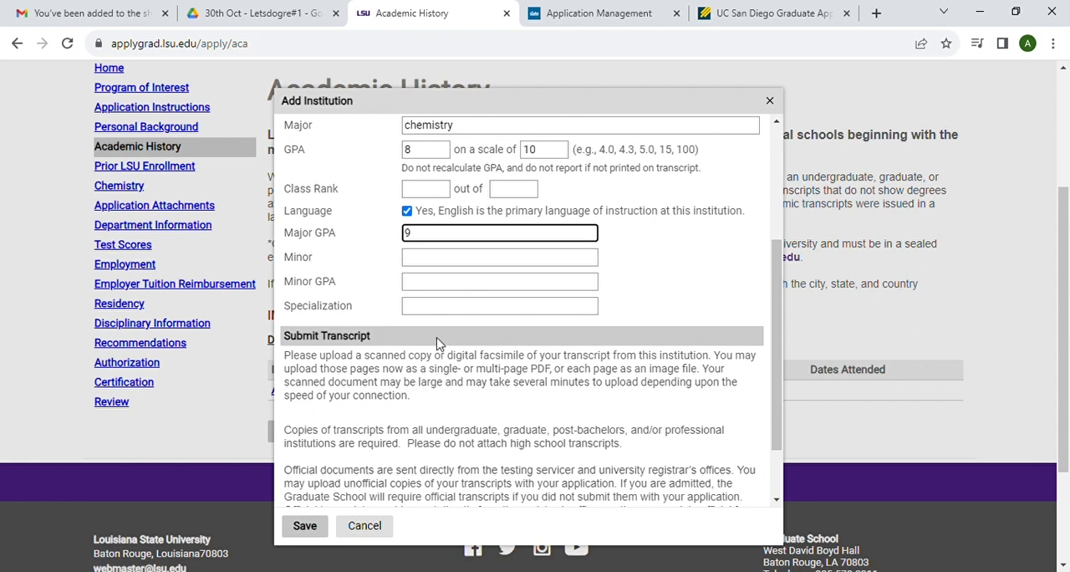
scroll(440, 345, "down", 2)
left_click(435, 481)
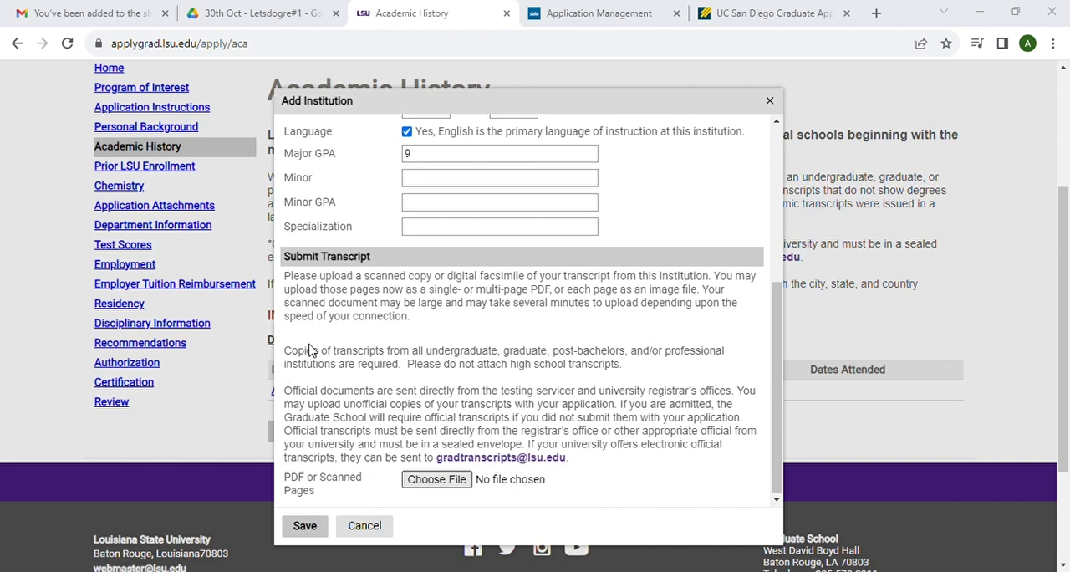
left_click(306, 523)
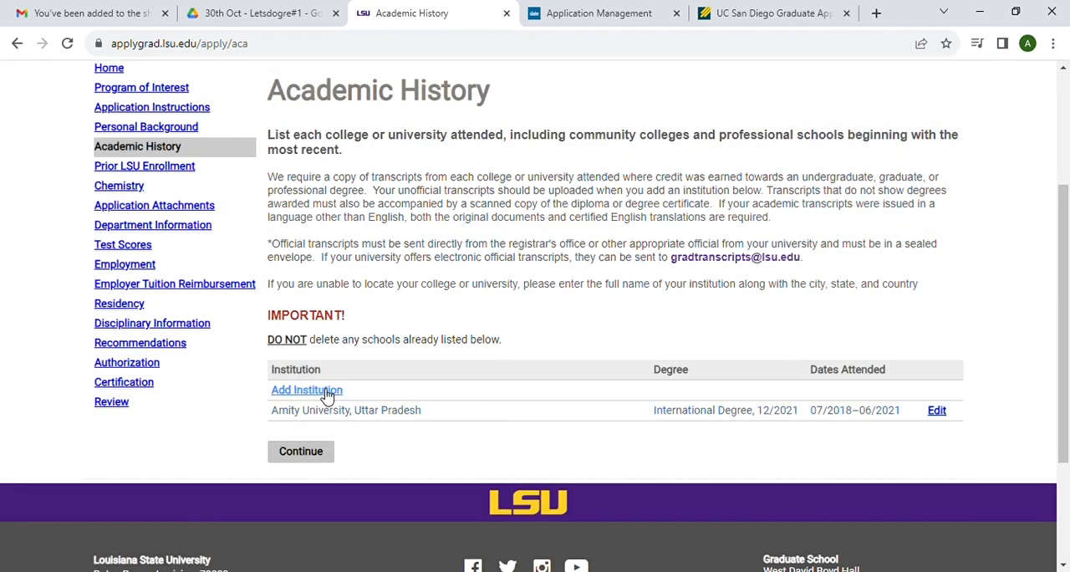
Step: Add parul university as a new institution, located in vadodara, Gujarat, India
left_click(326, 393)
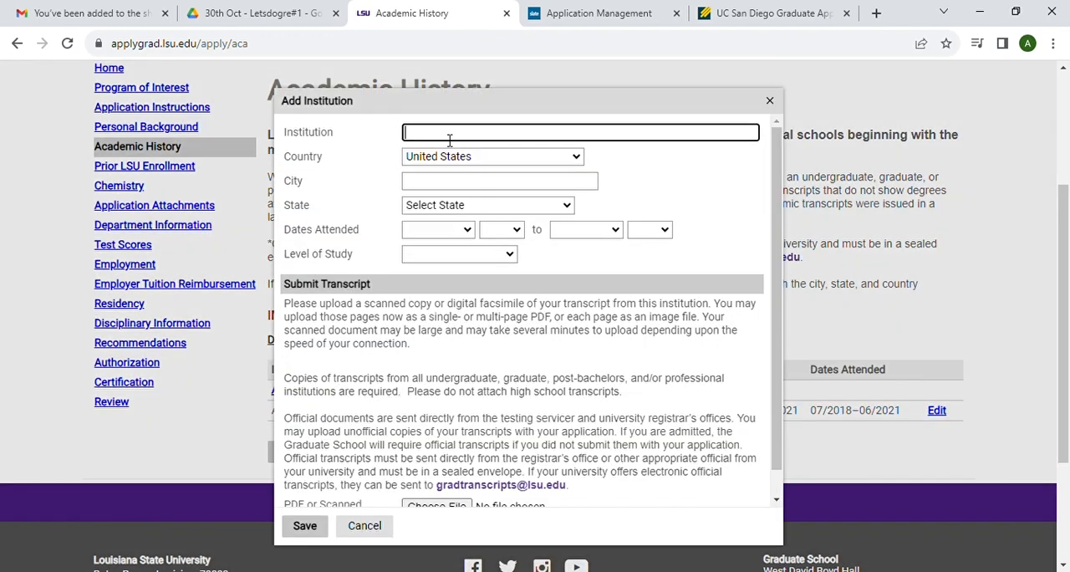
type("paru")
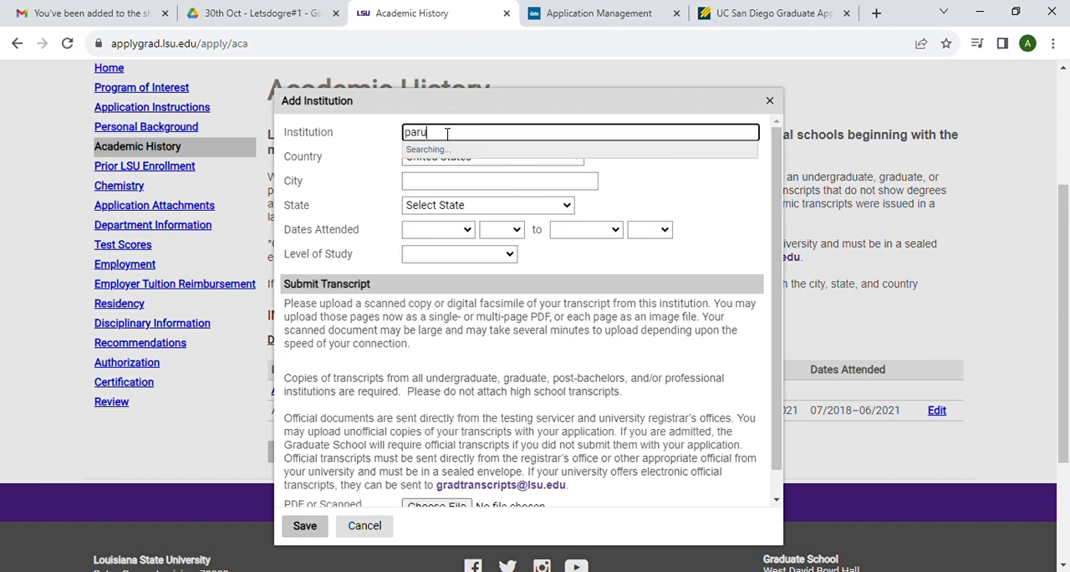
type("l university")
left_click(442, 161)
key("i")
key("n")
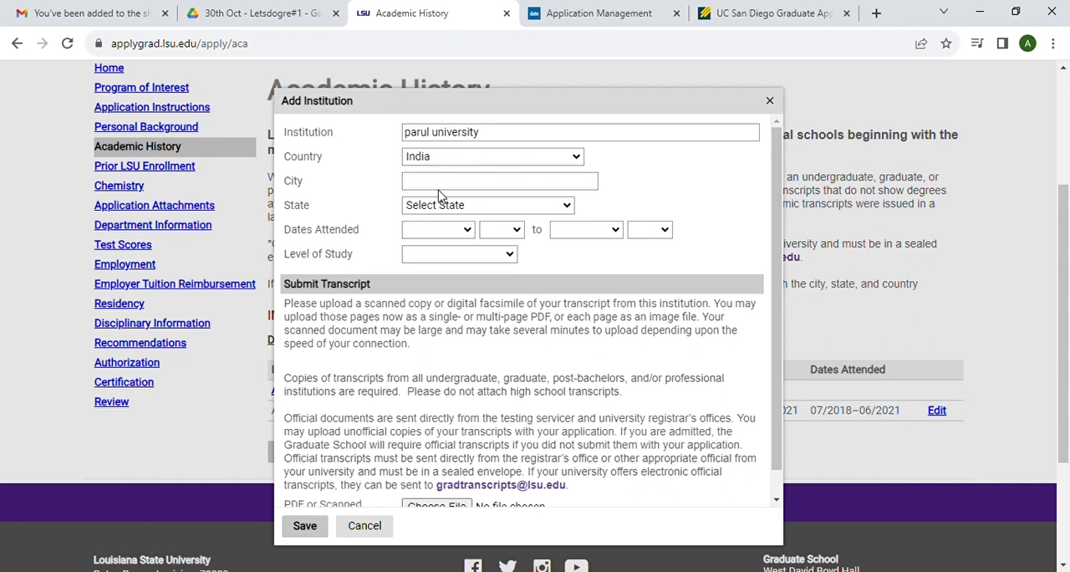
left_click(434, 184)
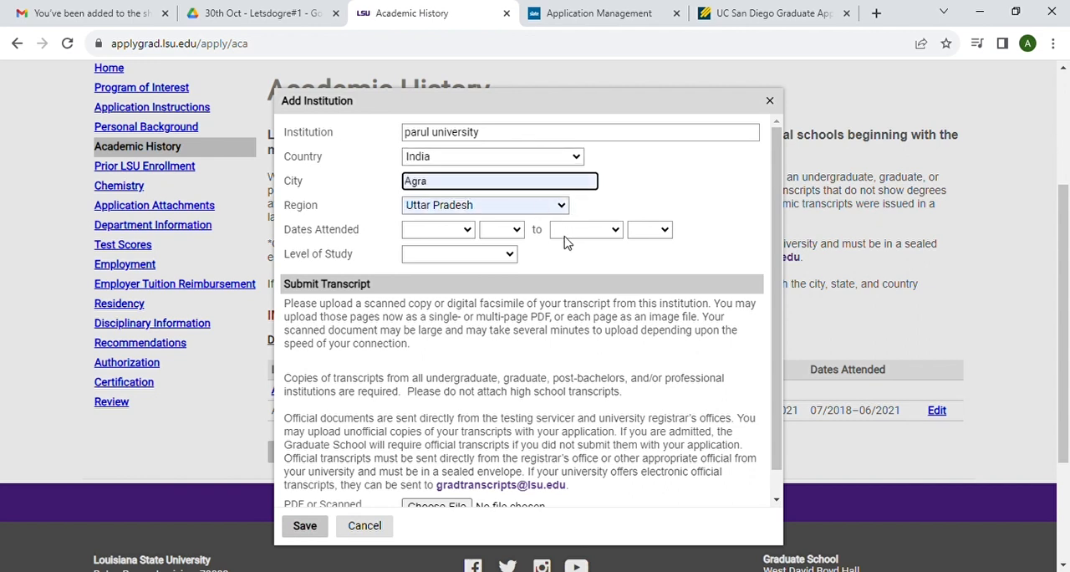
left_click(534, 311)
Step: Set the dates attended at parul university from July 2021 to June 2023
left_click(459, 226)
left_click(443, 346)
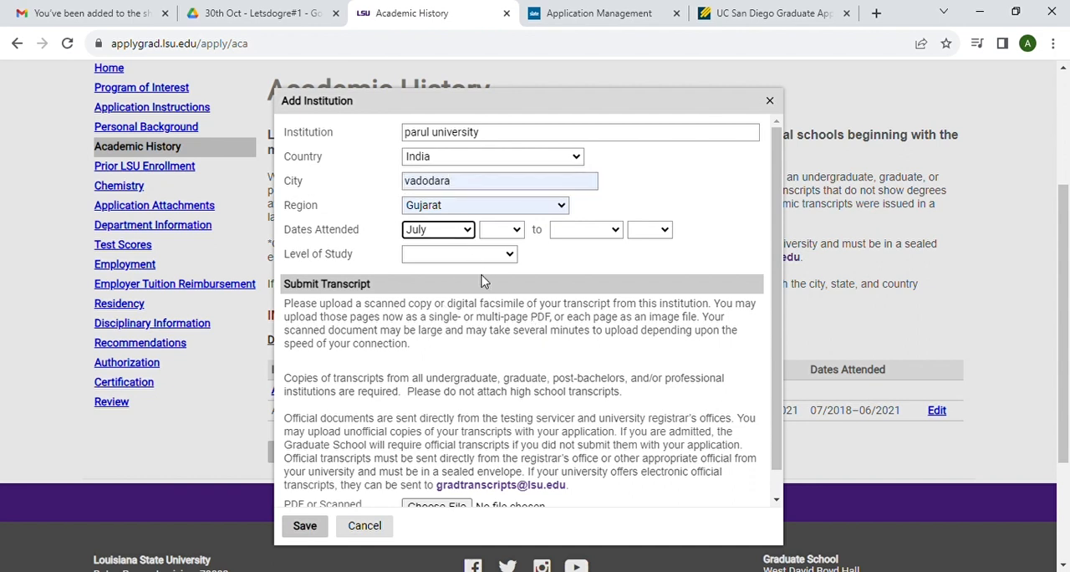
left_click(500, 231)
left_click(496, 306)
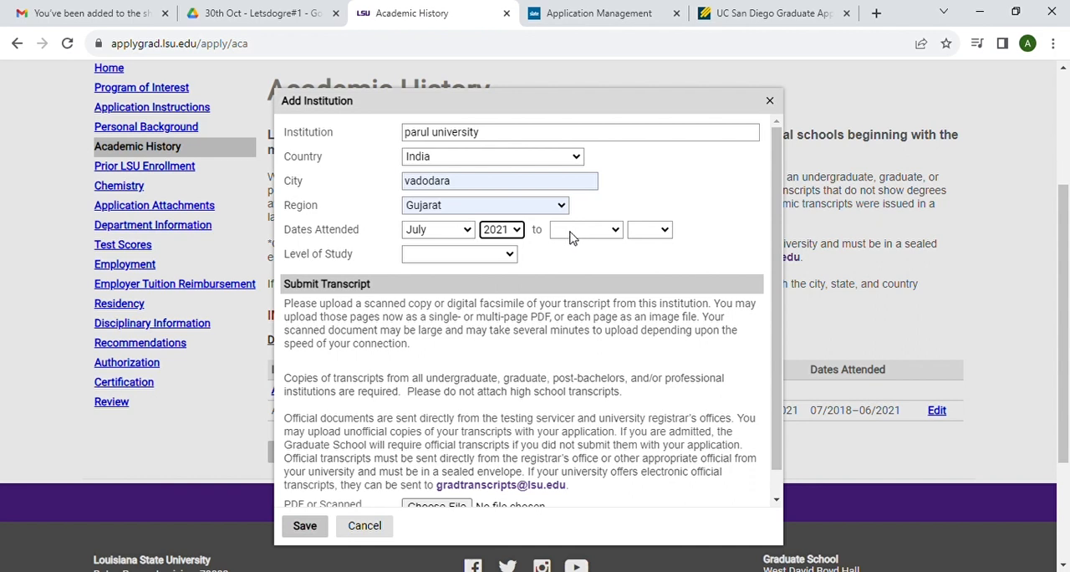
left_click(569, 337)
left_click(654, 230)
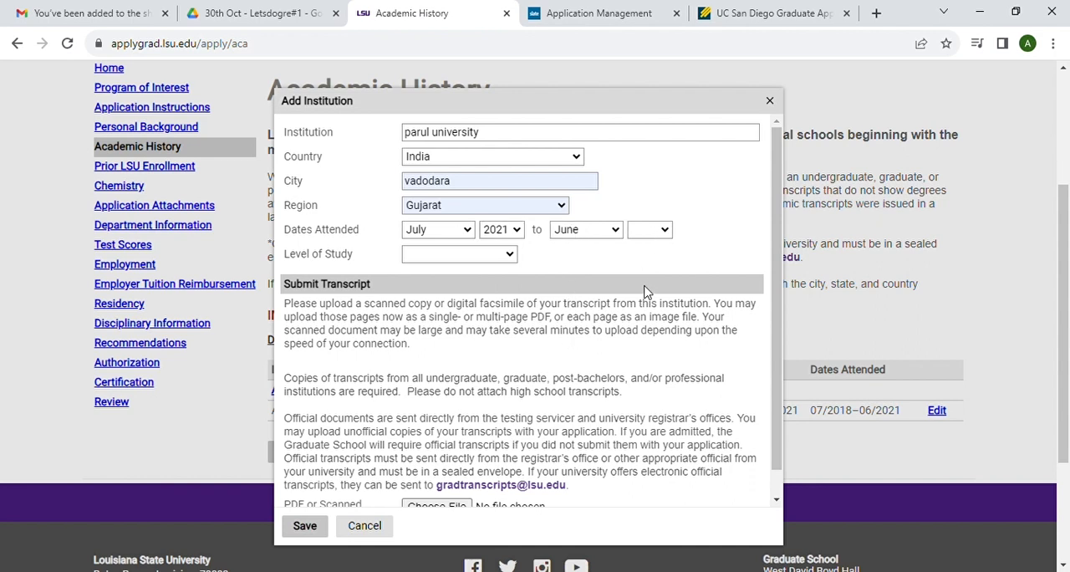
left_click(646, 331)
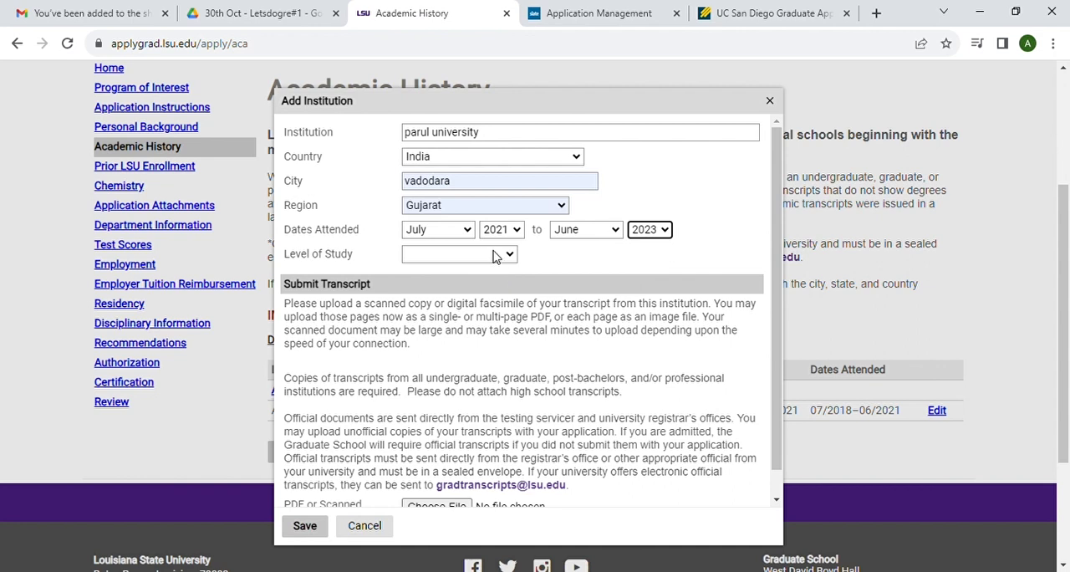
Step: Set the level of study to Graduate and the degree to International Degree, conferred December 2023
left_click(469, 320)
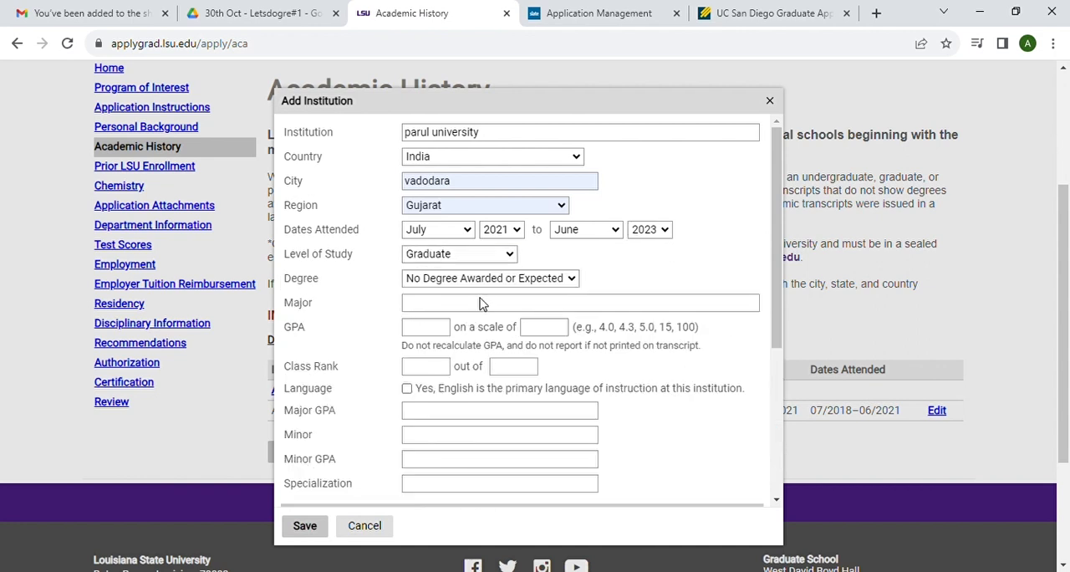
left_click(465, 370)
left_click(464, 308)
left_click(437, 498)
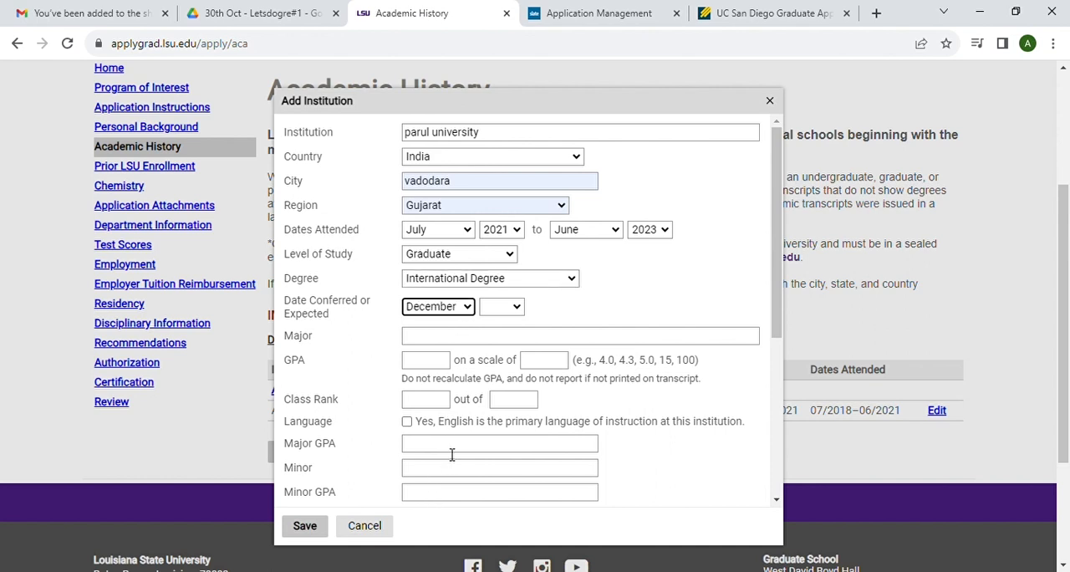
left_click(498, 308)
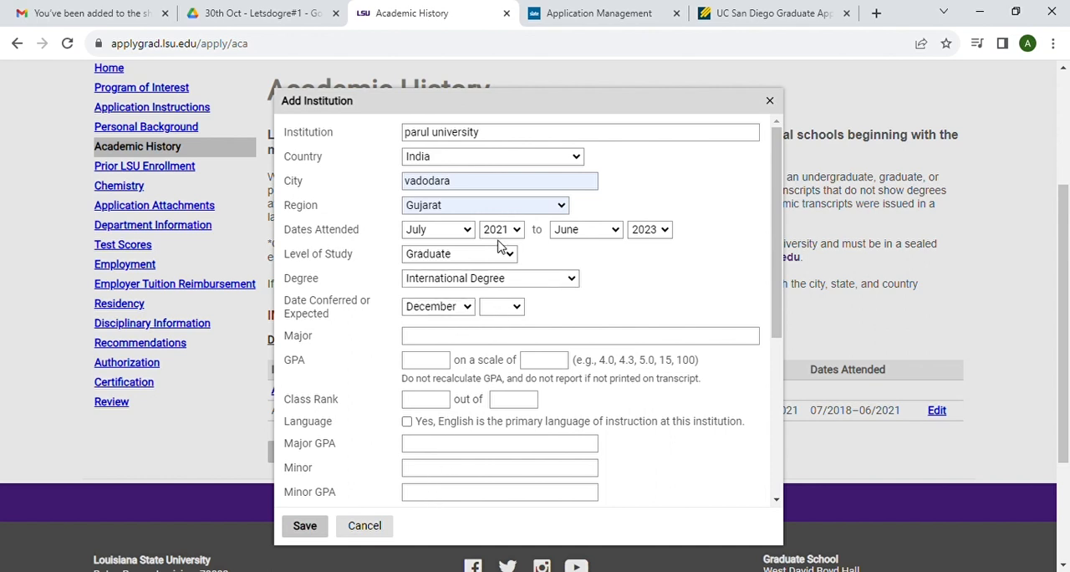
left_click(490, 117)
Step: Enter "chemmistry" as the major and a GPA of 9 on a scale of 10
left_click(426, 341)
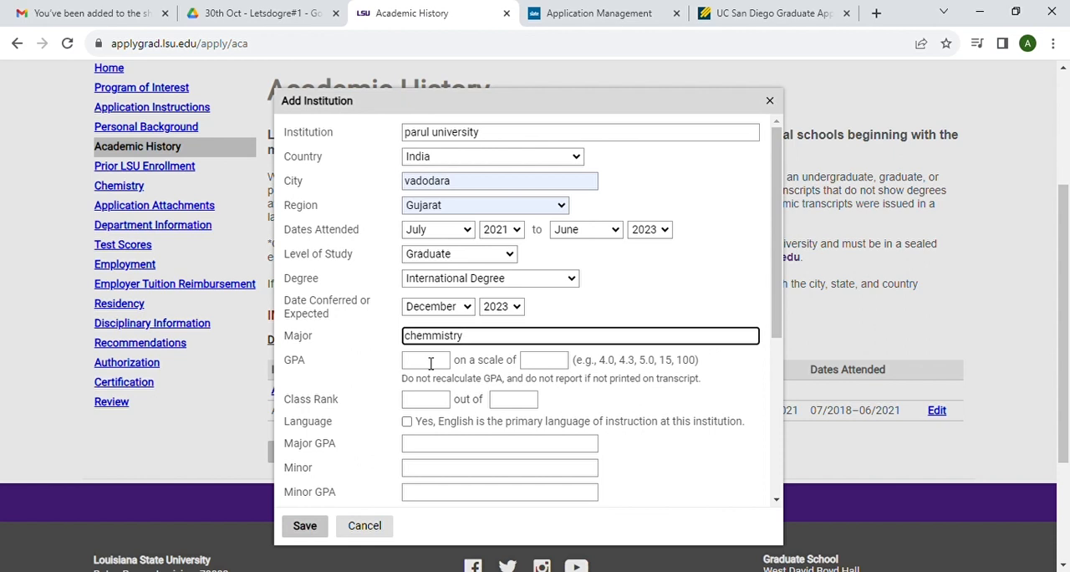
left_click(430, 363)
type("9")
left_click(535, 366)
type("10")
Step: Mark English as parul university's primary language of instruction and enter a major GPA of 10
scroll(468, 335, "down", 2)
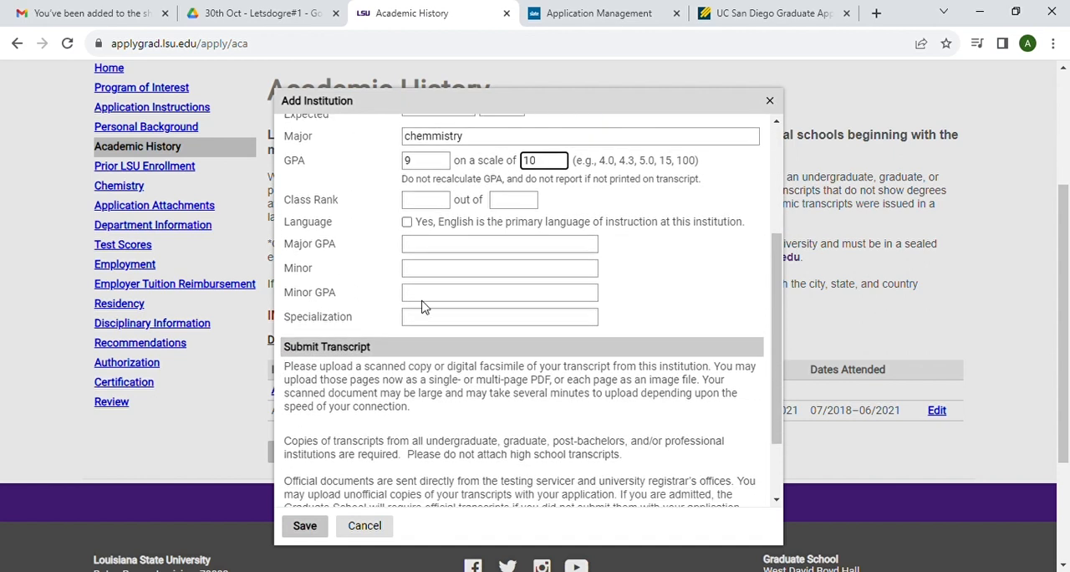
left_click(407, 224)
left_click(426, 248)
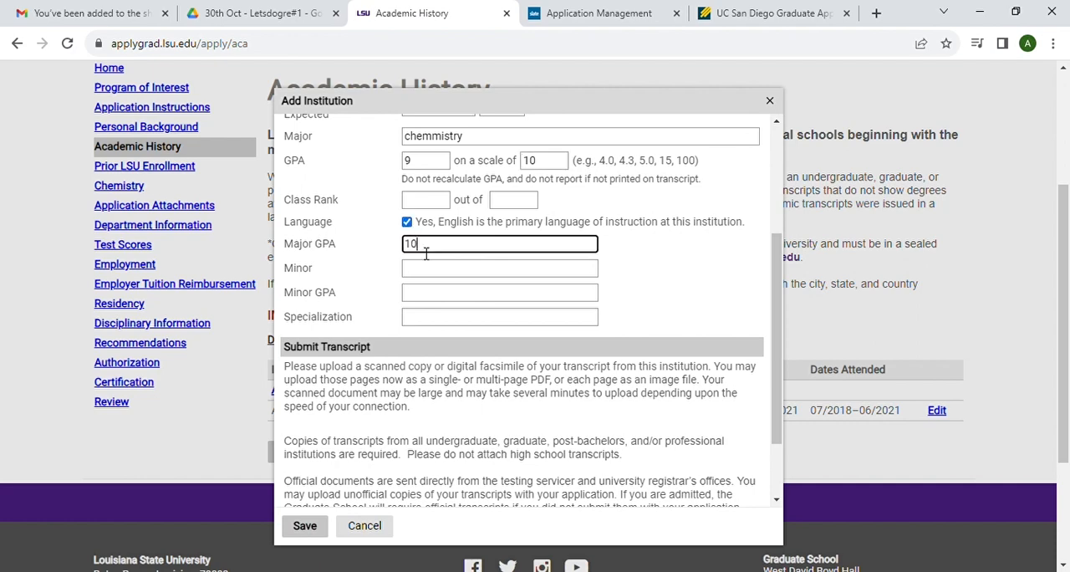
Step: Save the parul university entry with MSc Transcript.pdf attached as the transcript and continue to Prior LSU Enrollment
scroll(458, 291, "down", 3)
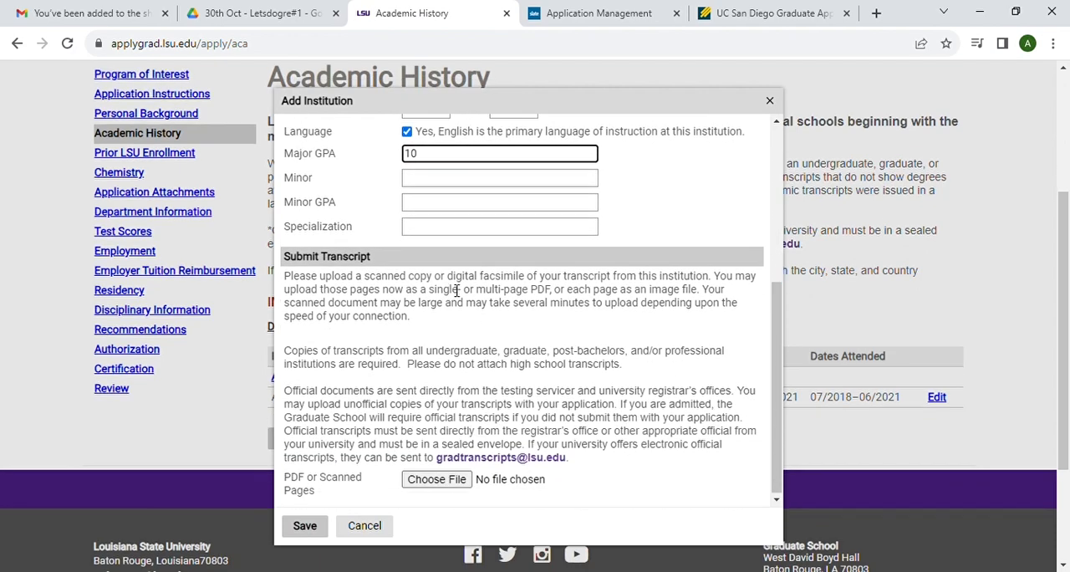
left_click(426, 482)
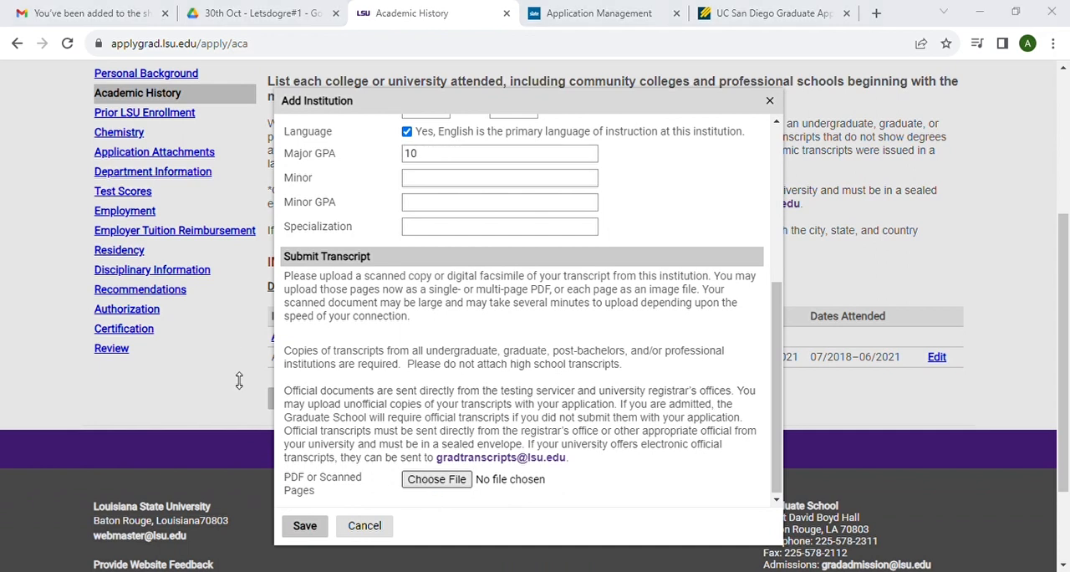
double_click(386, 348)
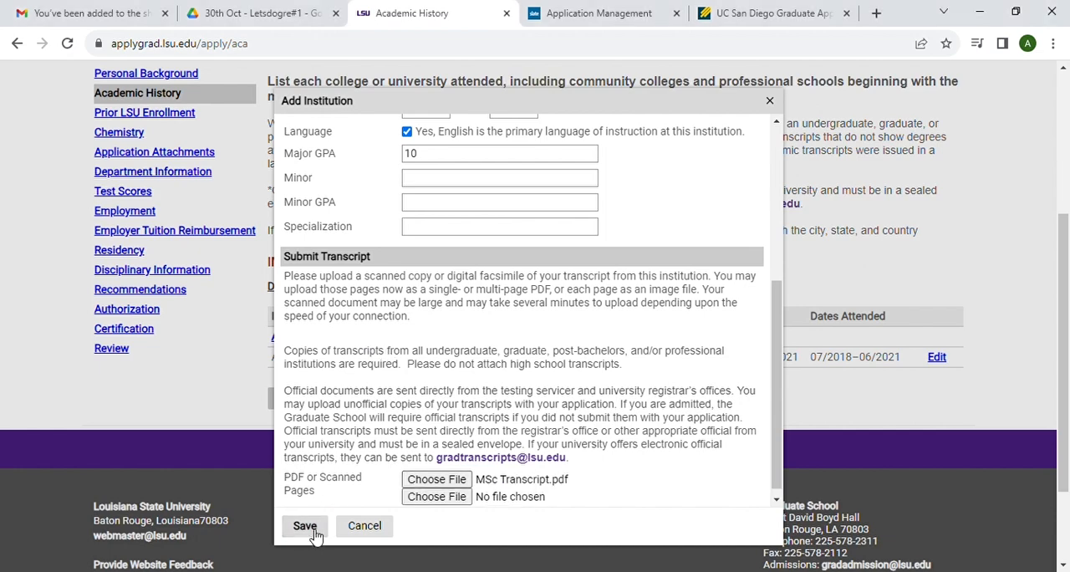
left_click(311, 528)
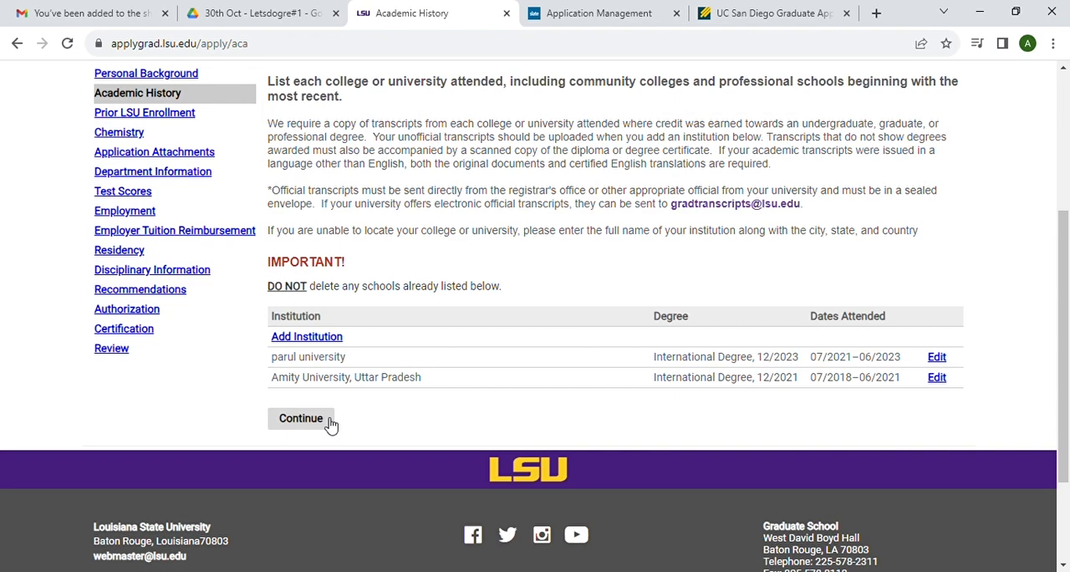
left_click(329, 421)
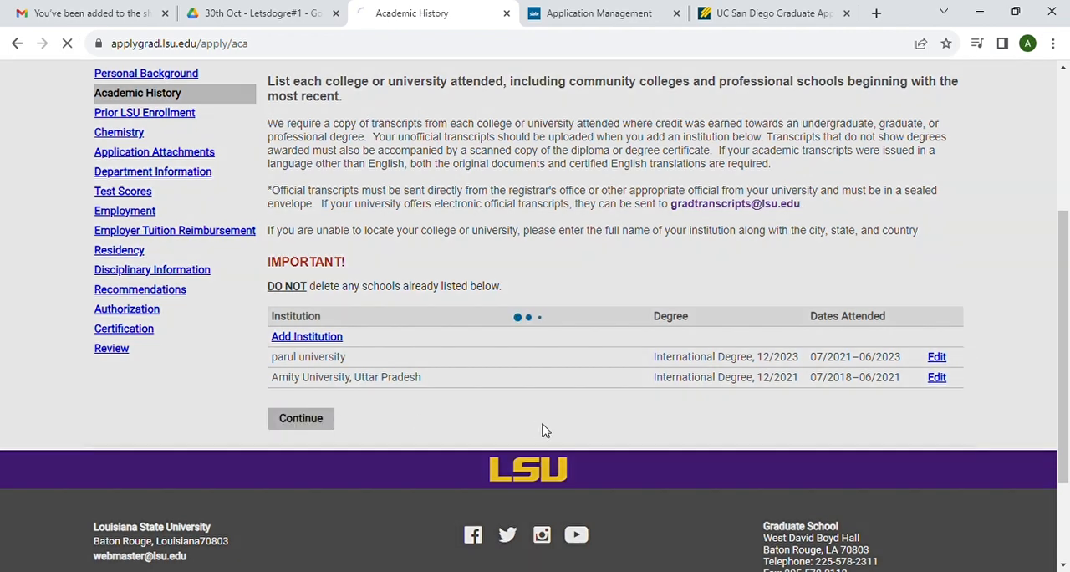
Step: Answer No to all four prior LSU enrollment questions and continue to the Chemistry supplement
scroll(448, 444, "down", 3)
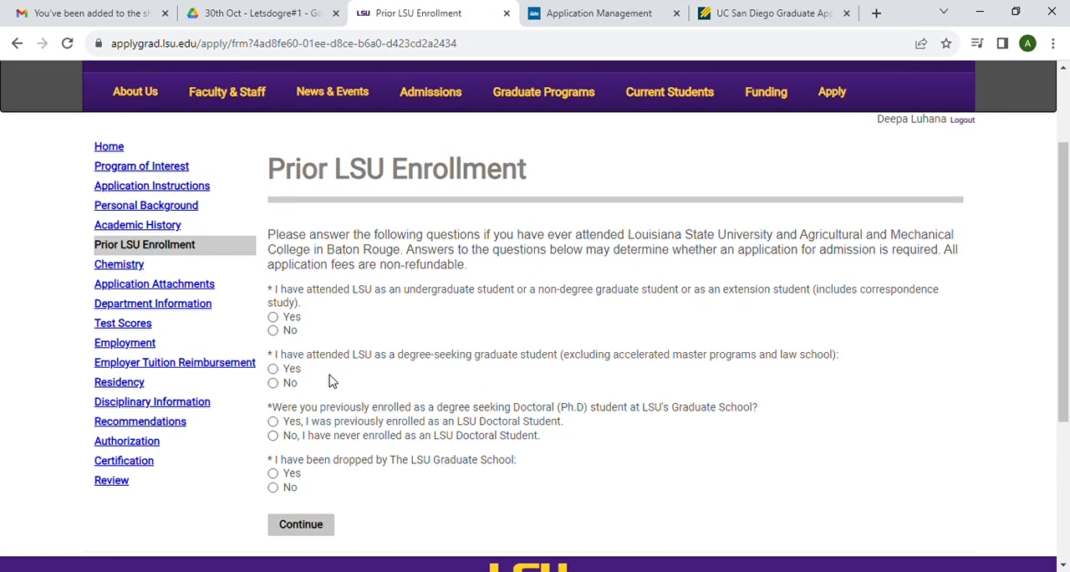
left_click(273, 330)
scroll(363, 358, "down", 2)
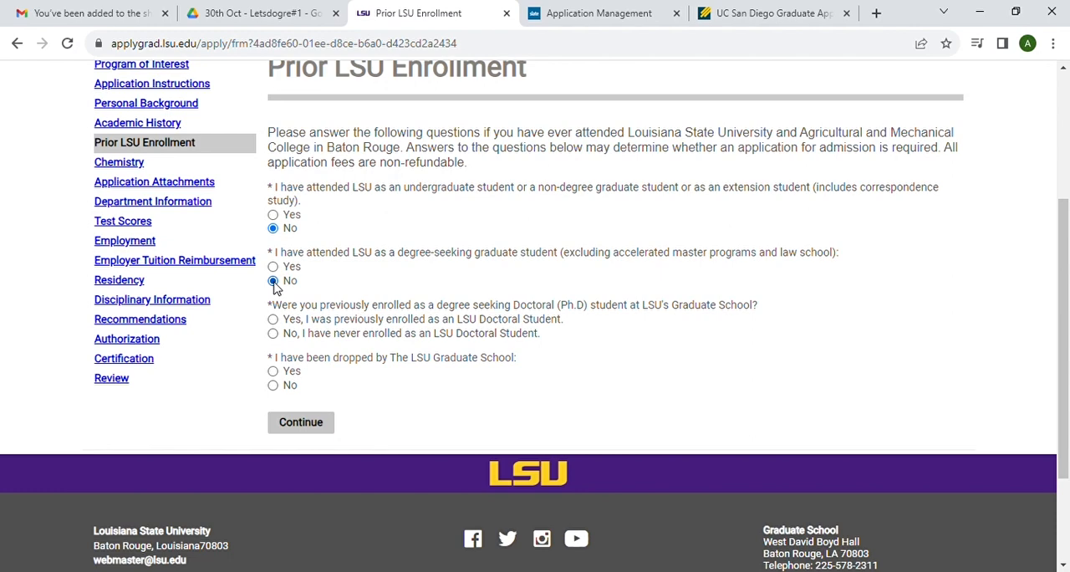
scroll(373, 311, "down", 1)
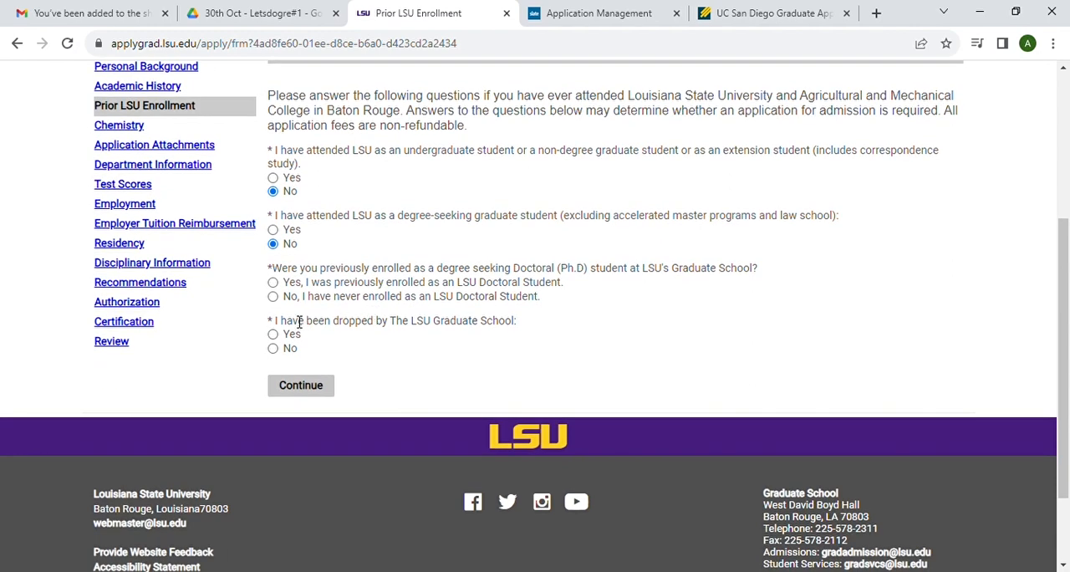
left_click(273, 297)
left_click(274, 349)
left_click(320, 394)
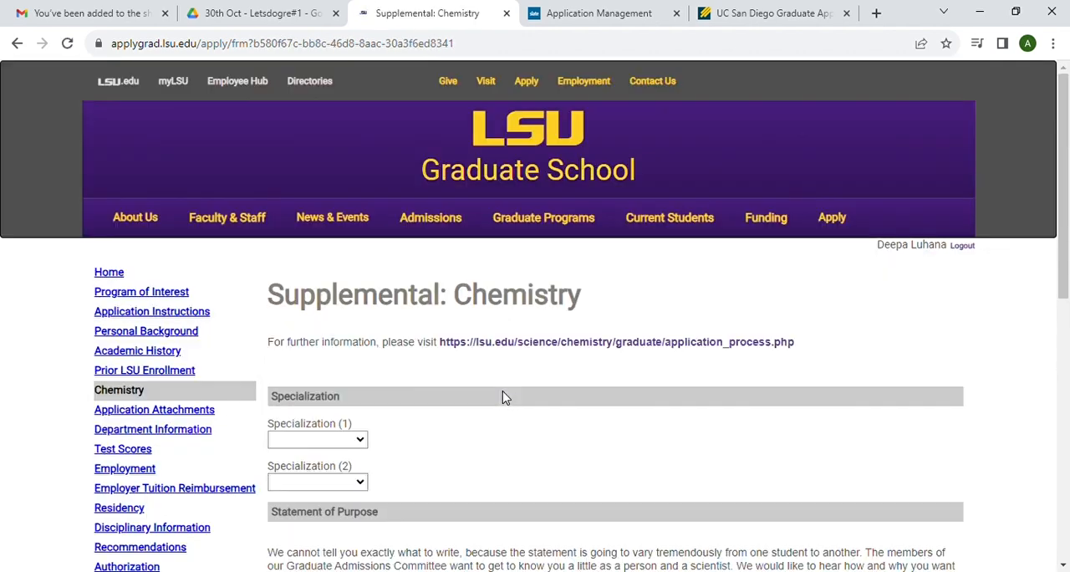
Step: Choose Physical as the first Chemistry specialization and Catalysis as the second
scroll(502, 397, "down", 3)
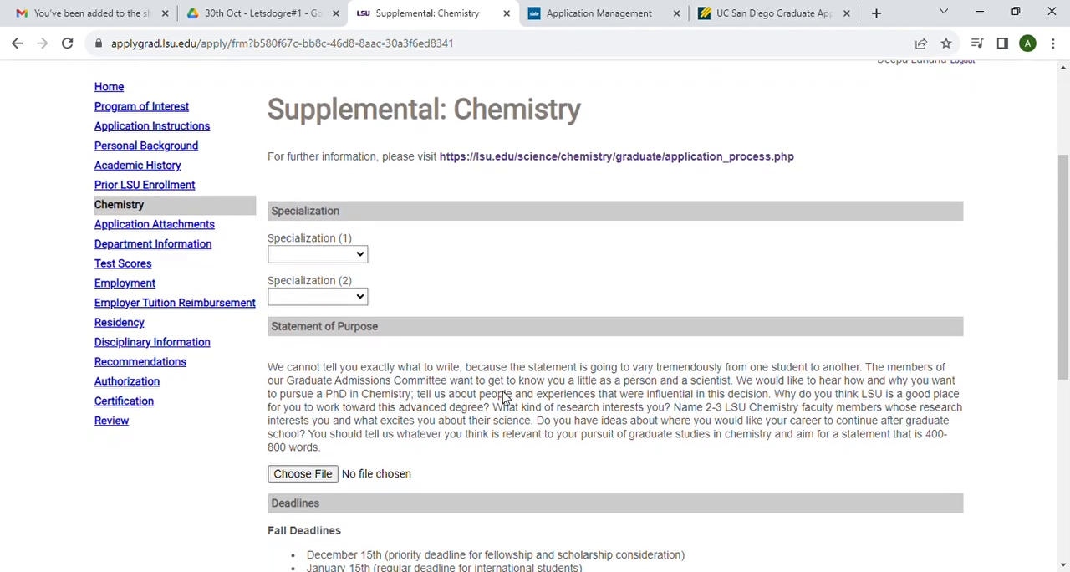
left_click(299, 438)
left_click(338, 295)
left_click(318, 360)
Step: Attach statement of purpose.pdf as the statement of purpose and continue to Application Attachments
scroll(364, 374, "down", 3)
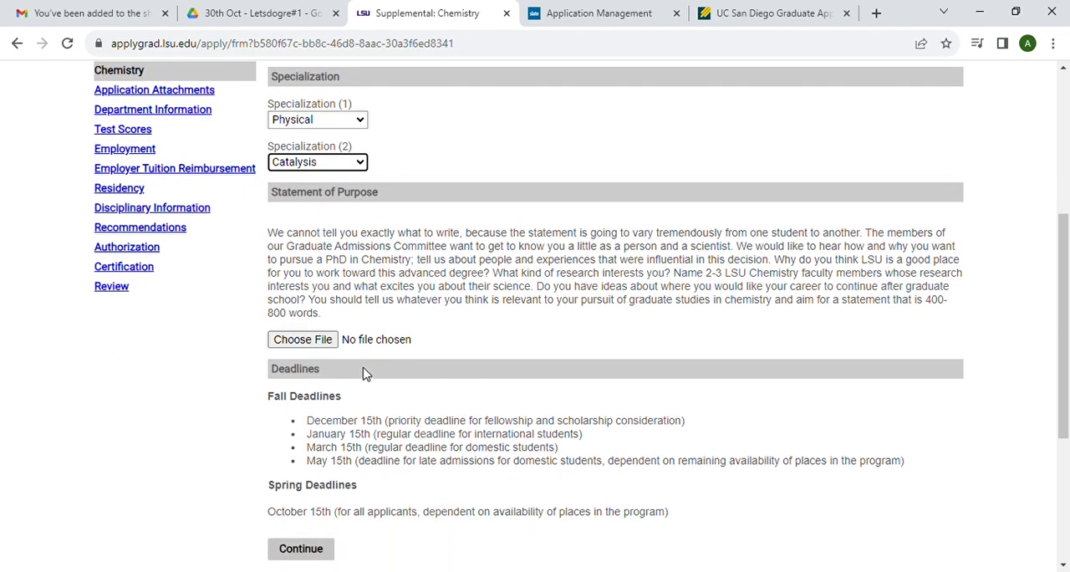
left_click(303, 339)
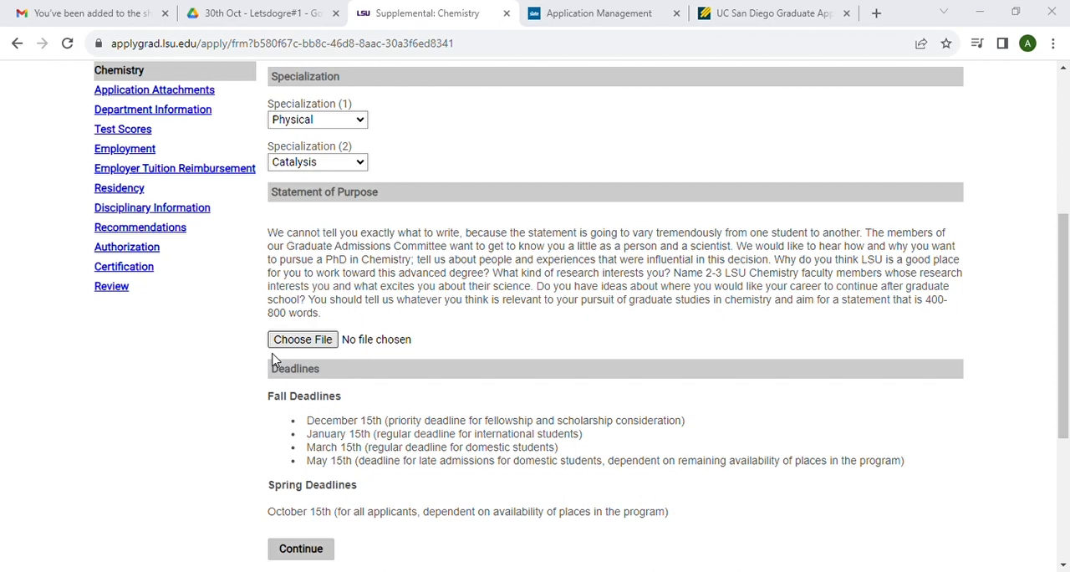
key("Return")
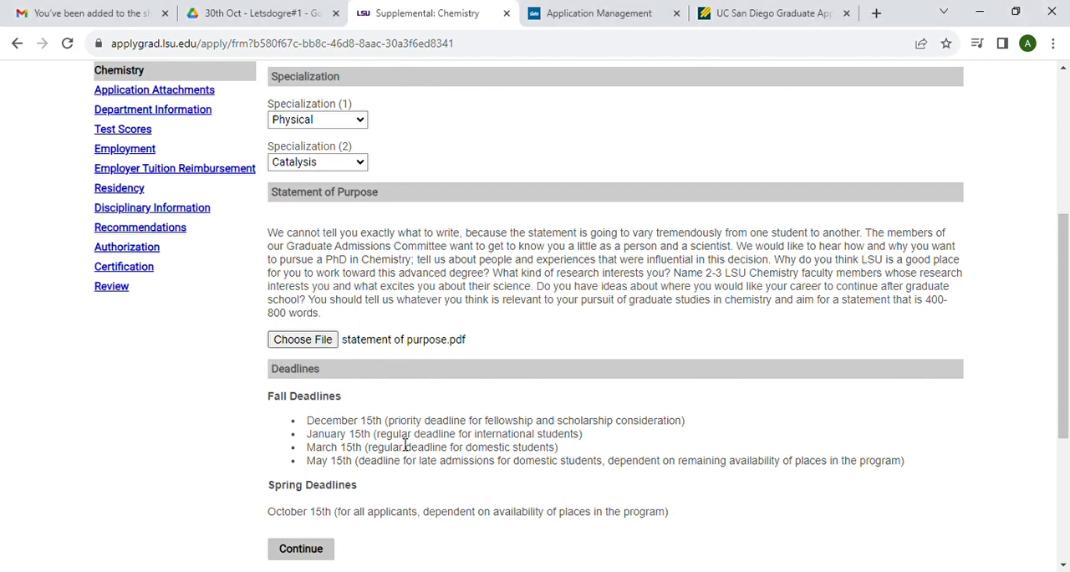
scroll(404, 445, "down", 2)
left_click(311, 384)
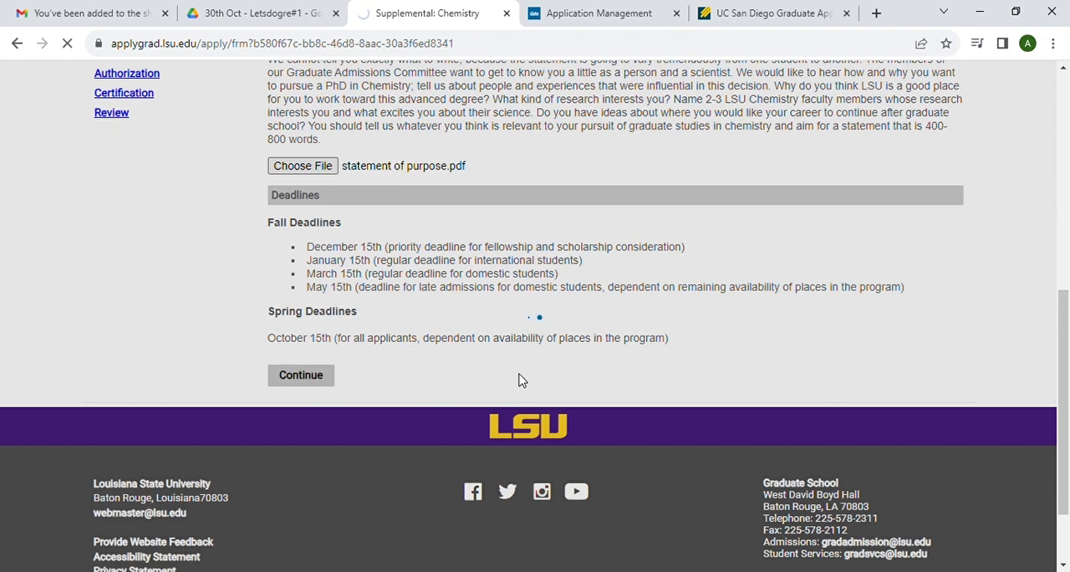
Step: Attach CV.pdf as the resume and Writing sample.pdf as the writing sample, and continue to Department Information
scroll(491, 380, "down", 2)
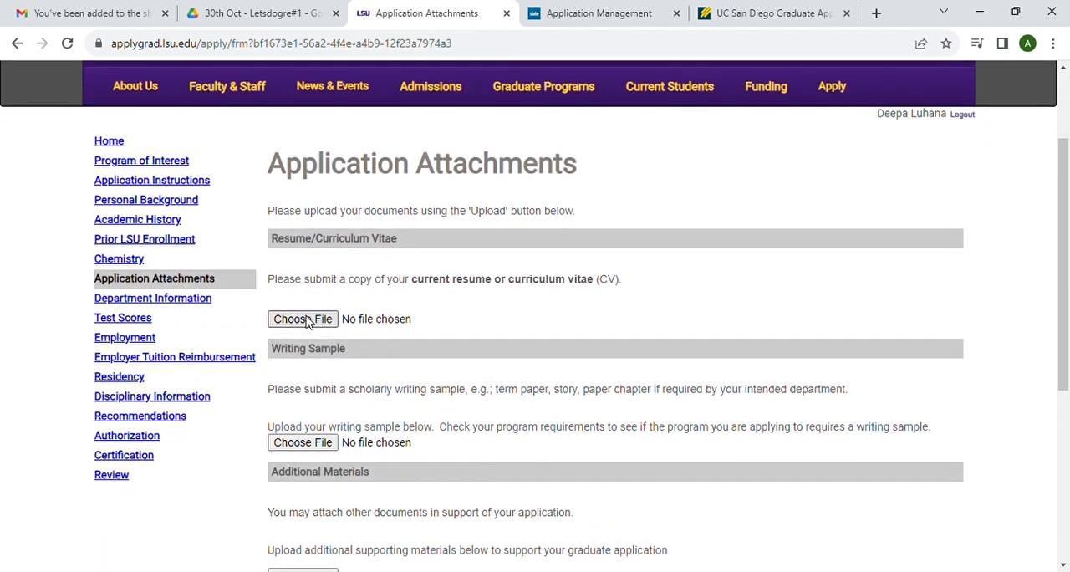
left_click(306, 320)
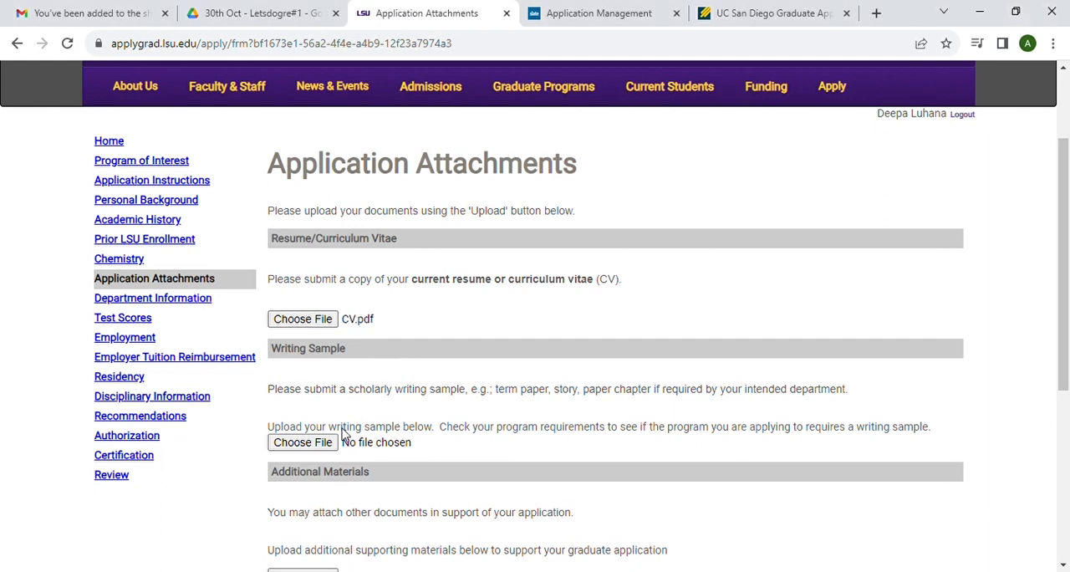
left_click(325, 445)
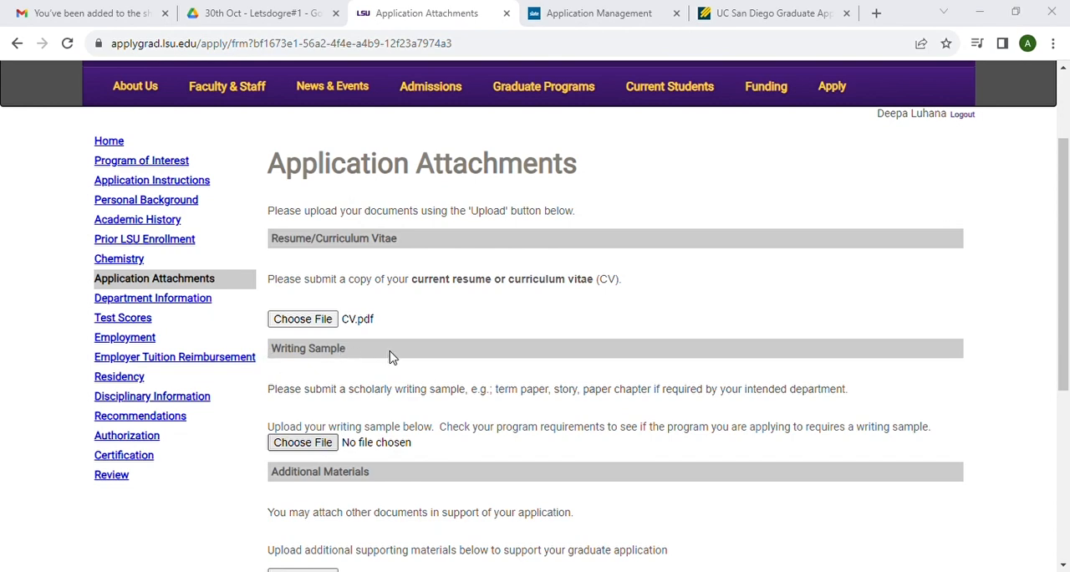
scroll(456, 434, "down", 1)
scroll(457, 434, "down", 2)
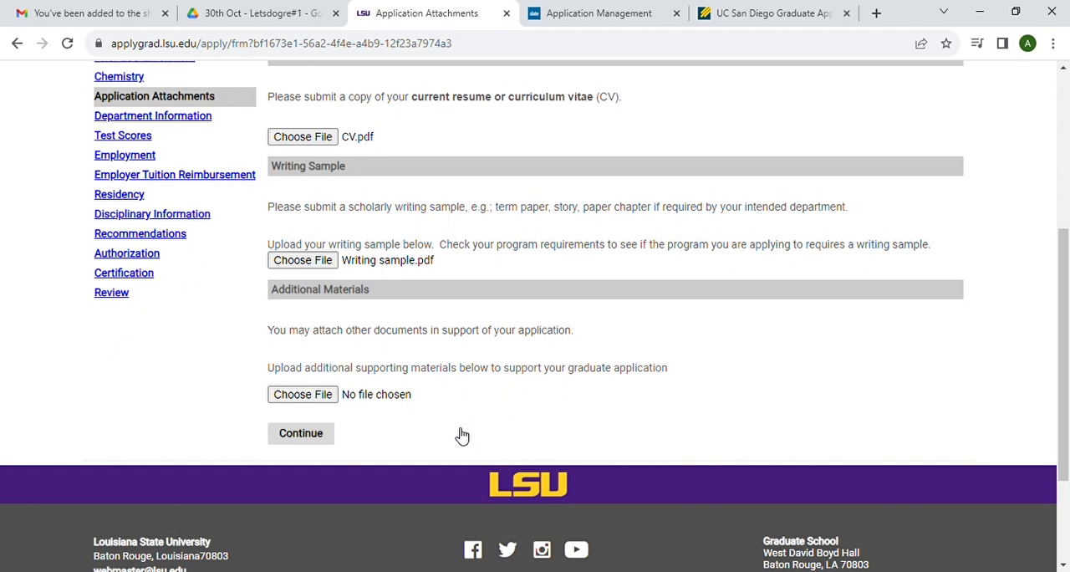
left_click(312, 437)
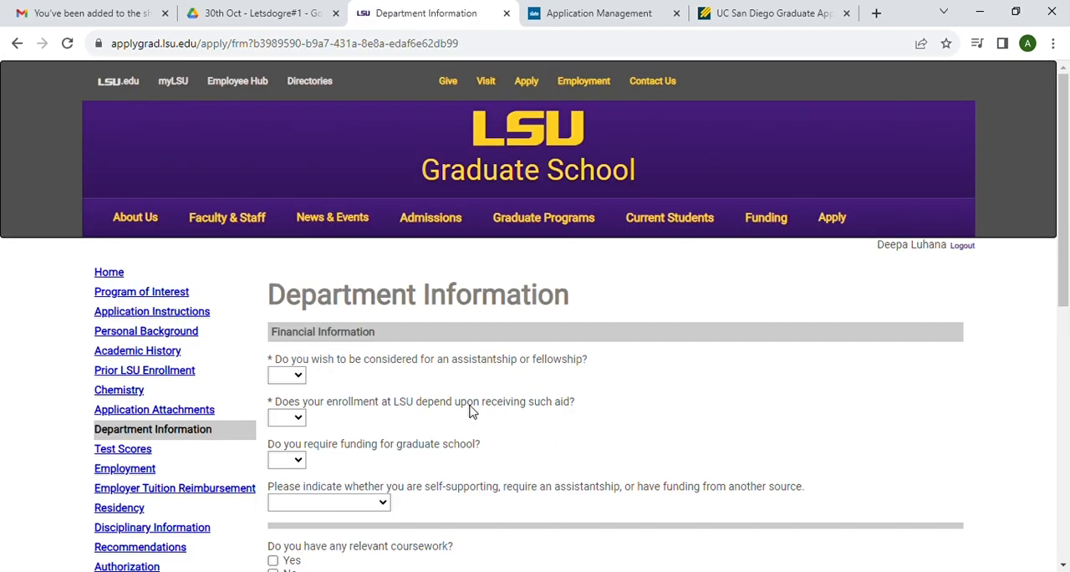
Step: Answer Yes to assistantship or fellowship consideration, and No to both enrollment depending on aid and requiring graduate school funding
scroll(471, 410, "down", 2)
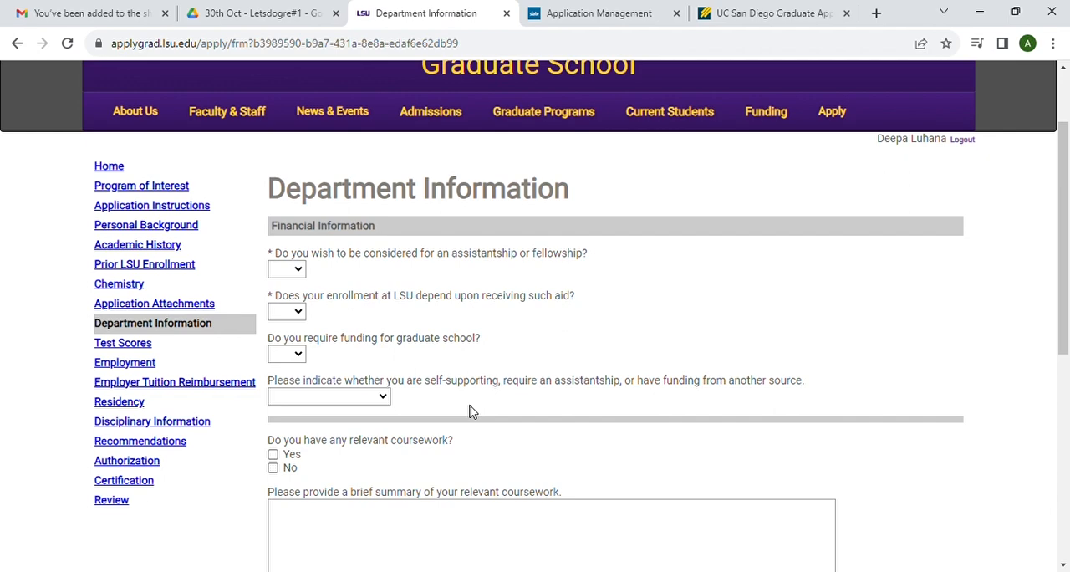
scroll(471, 410, "down", 4)
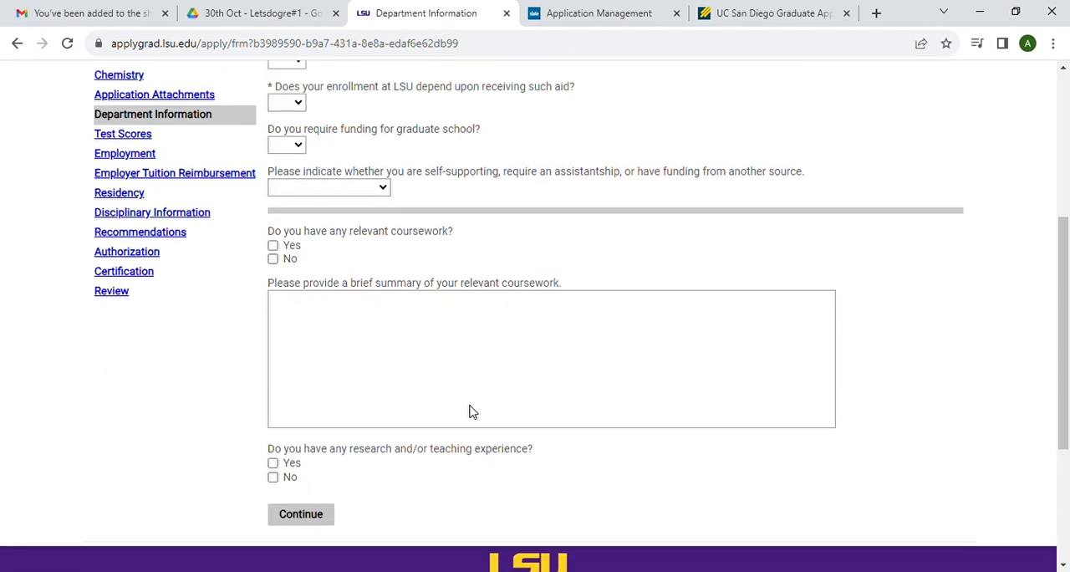
scroll(469, 412, "up", 5)
scroll(470, 412, "down", 2)
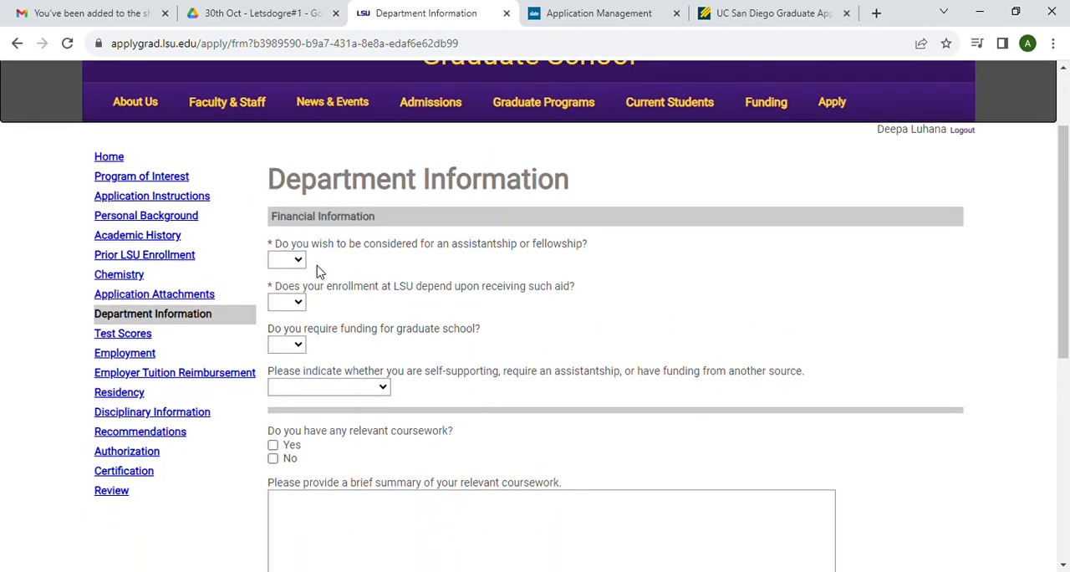
left_click(287, 295)
scroll(430, 330, "down", 1)
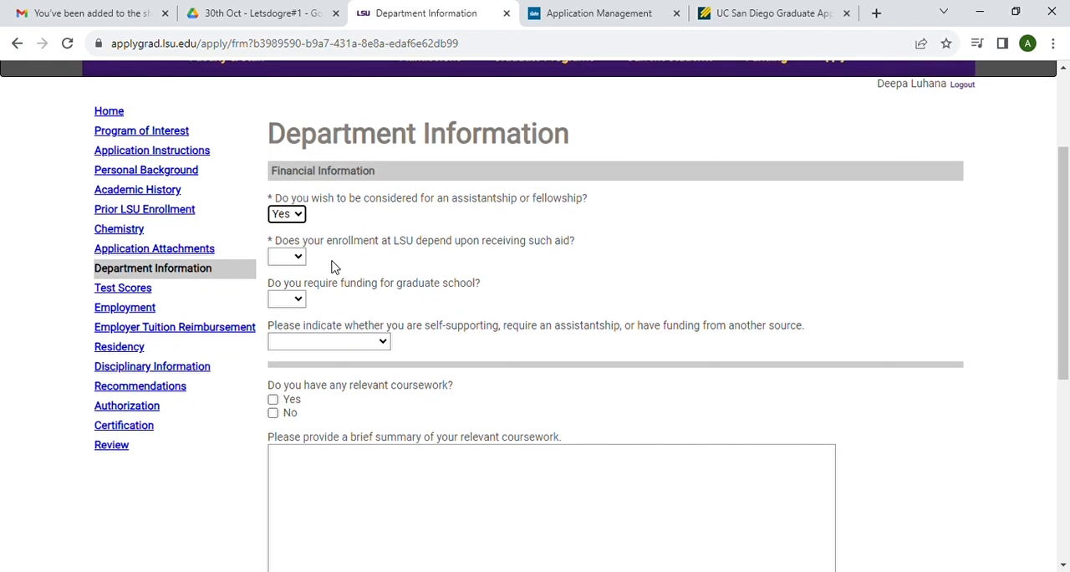
left_click(296, 257)
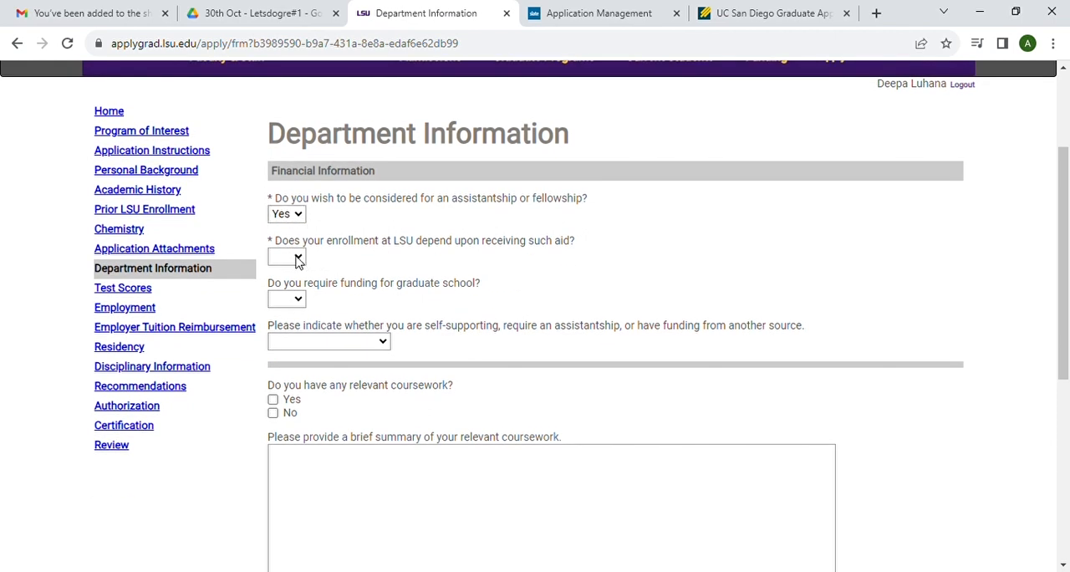
left_click(286, 304)
scroll(392, 308, "down", 1)
left_click(298, 242)
left_click(290, 288)
scroll(473, 292, "down", 1)
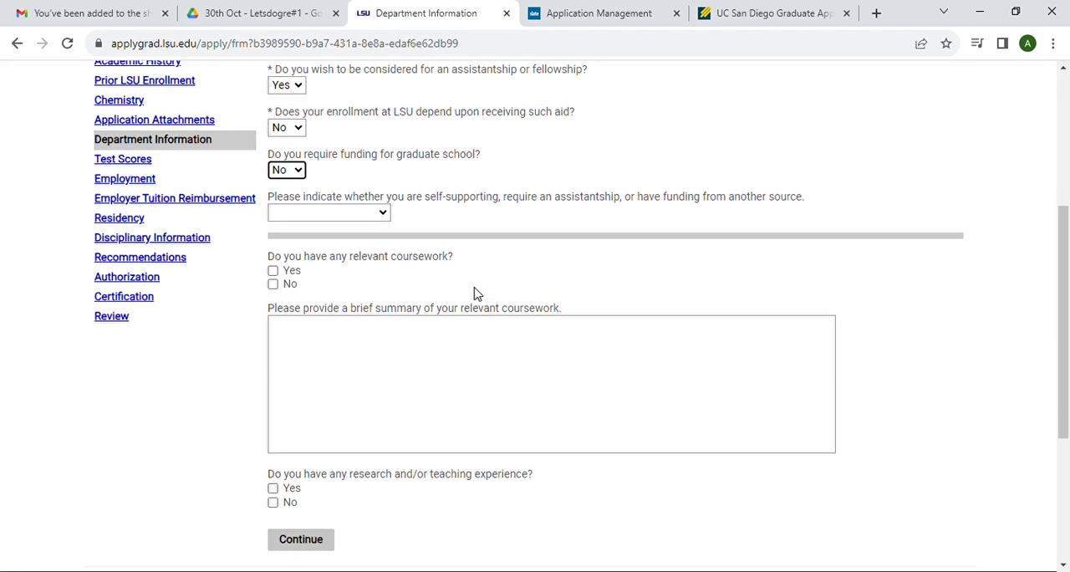
Step: Indicate Need assistantship as the way graduate studies are funded in Department Information
left_click(384, 214)
left_click(361, 256)
scroll(447, 282, "down", 1)
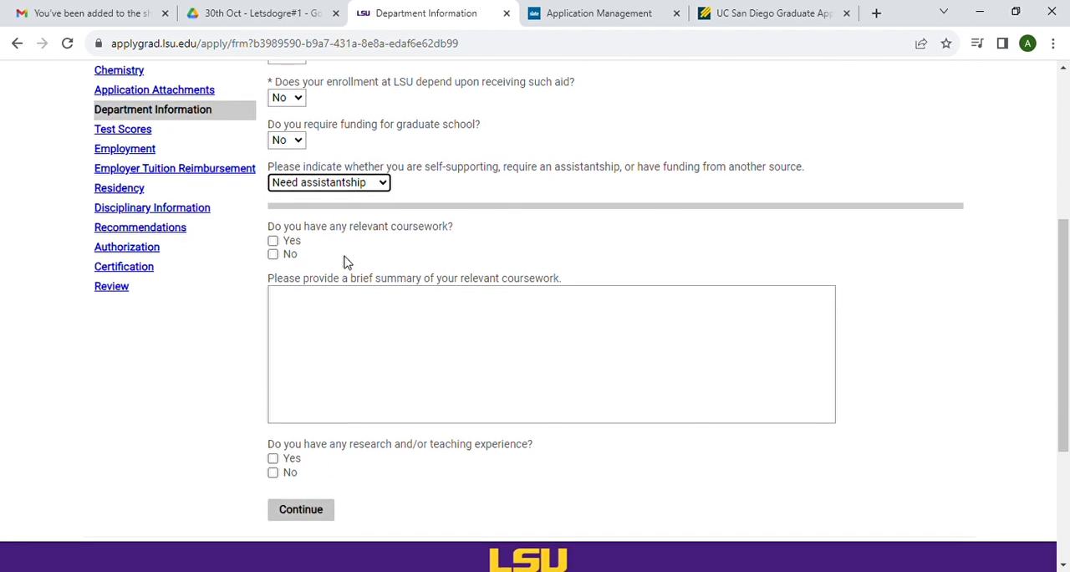
Step: Answer No to relevant coursework and to research or teaching experience, and continue to Test Scores
left_click(272, 254)
scroll(358, 306, "down", 1)
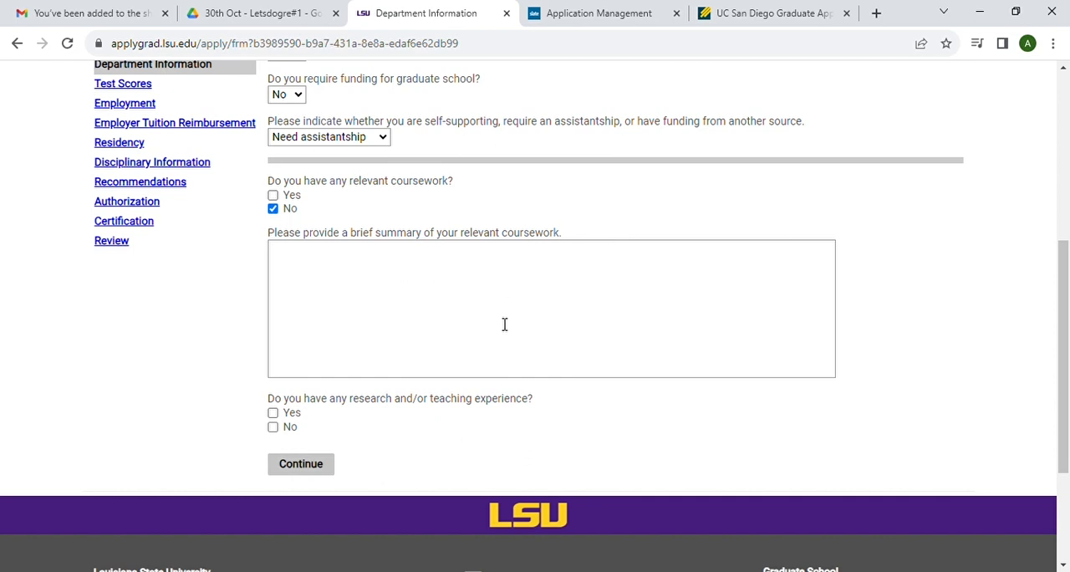
scroll(504, 325, "down", 2)
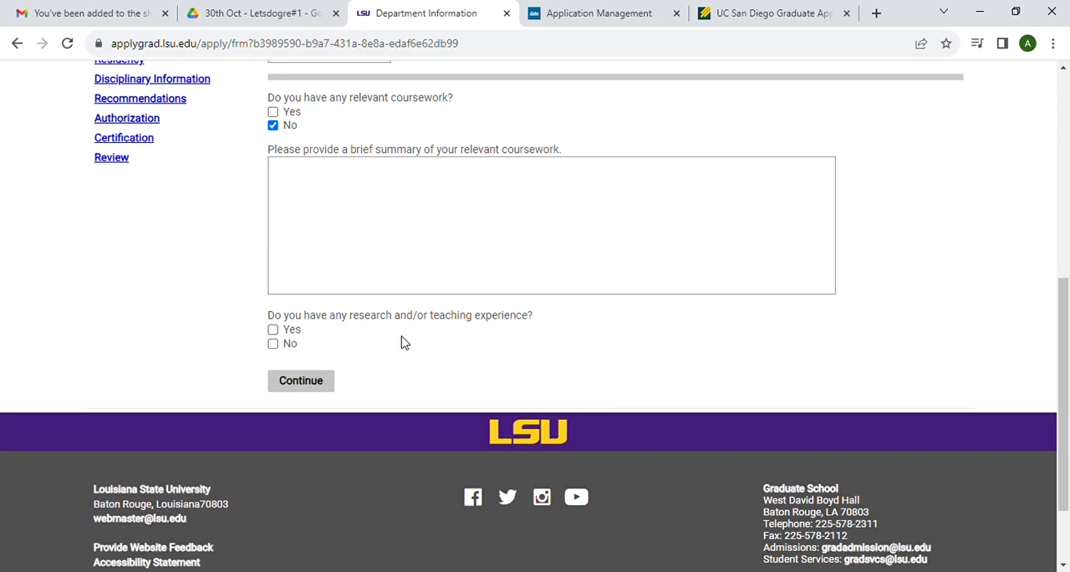
left_click(274, 343)
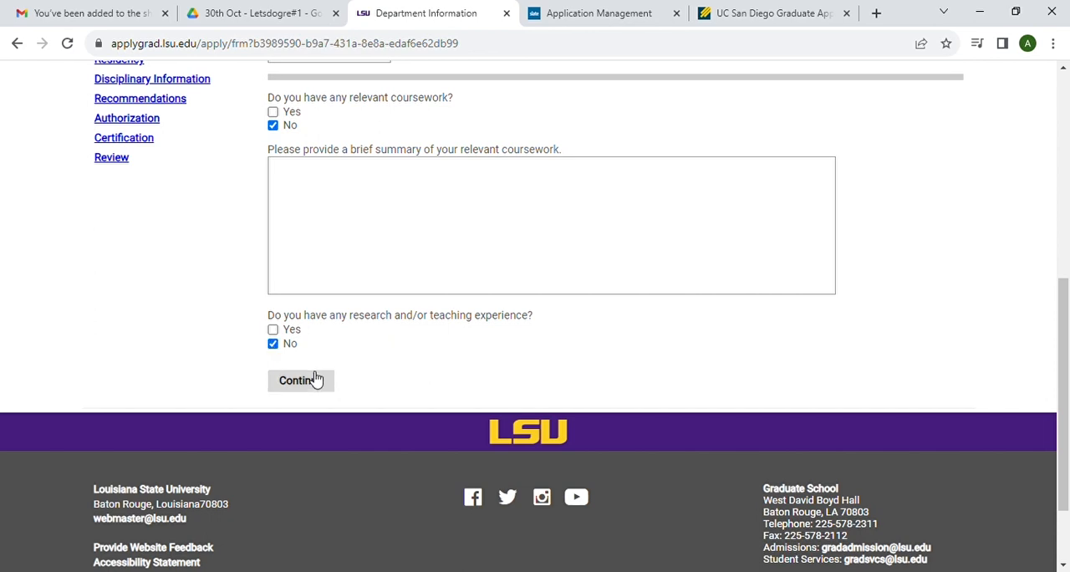
left_click(315, 385)
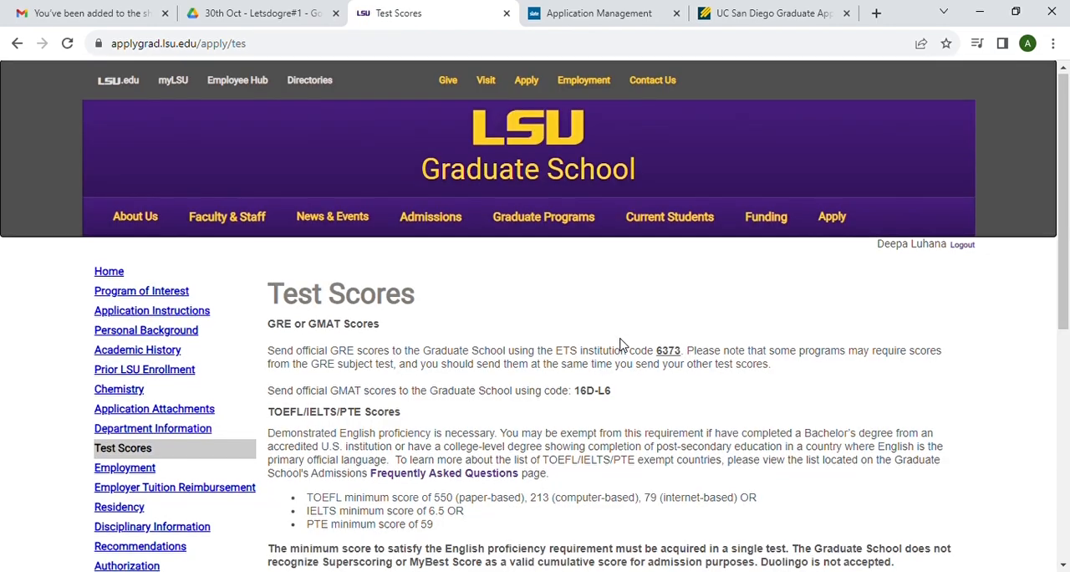
Step: Add a test of type TOEFL with the Internet-based Test (iBT) subtype
scroll(620, 344, "down", 4)
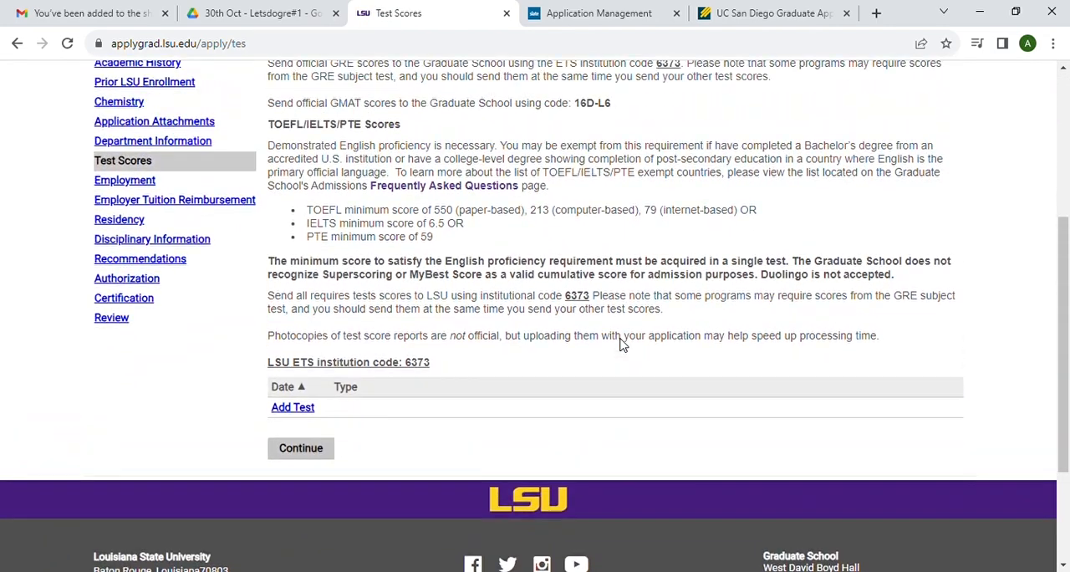
scroll(620, 343, "up", 1)
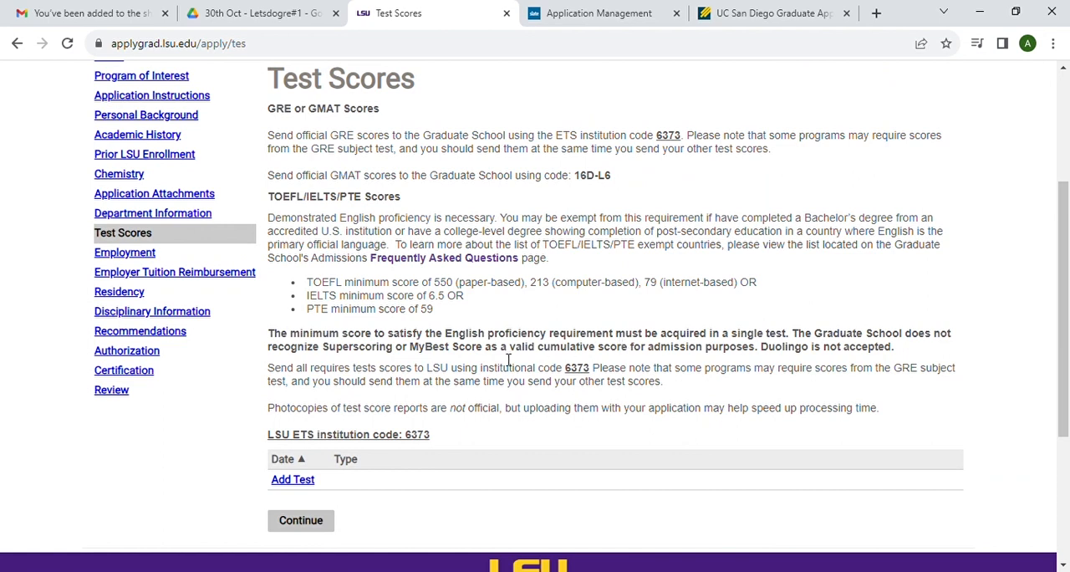
left_click(295, 481)
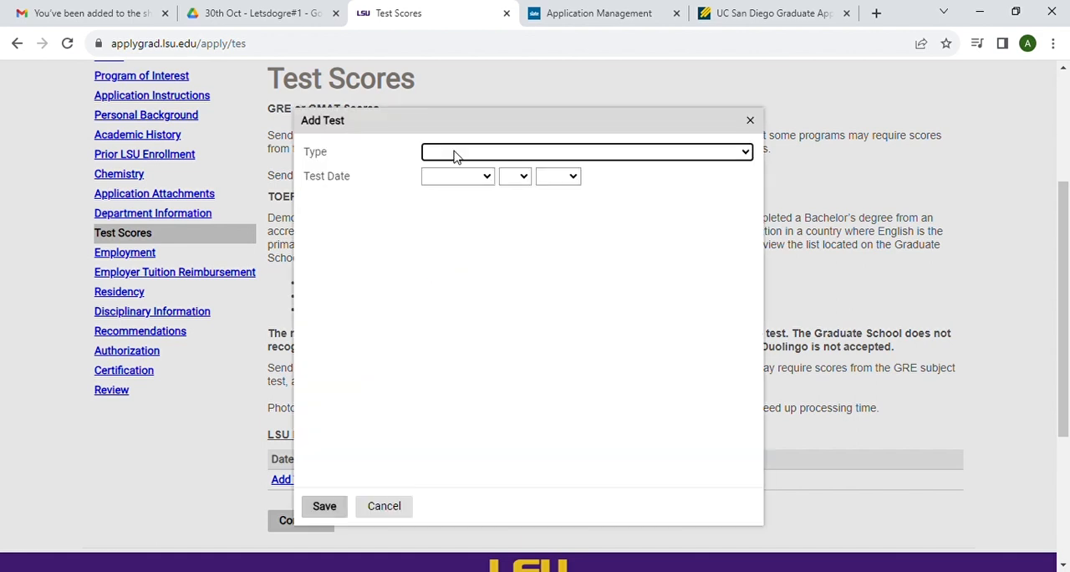
left_click(455, 151)
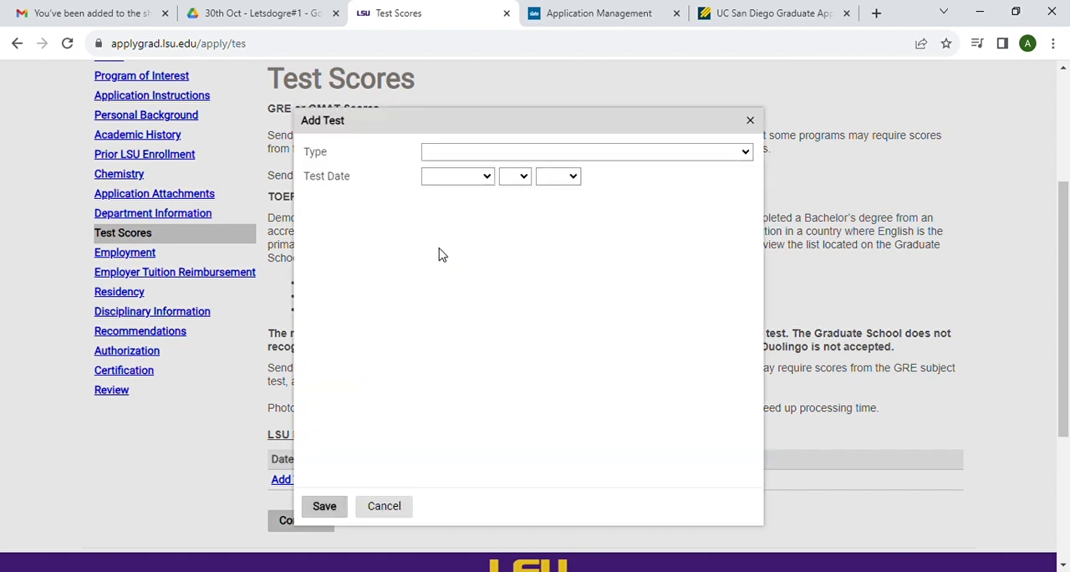
left_click(443, 255)
left_click(473, 178)
left_click(468, 207)
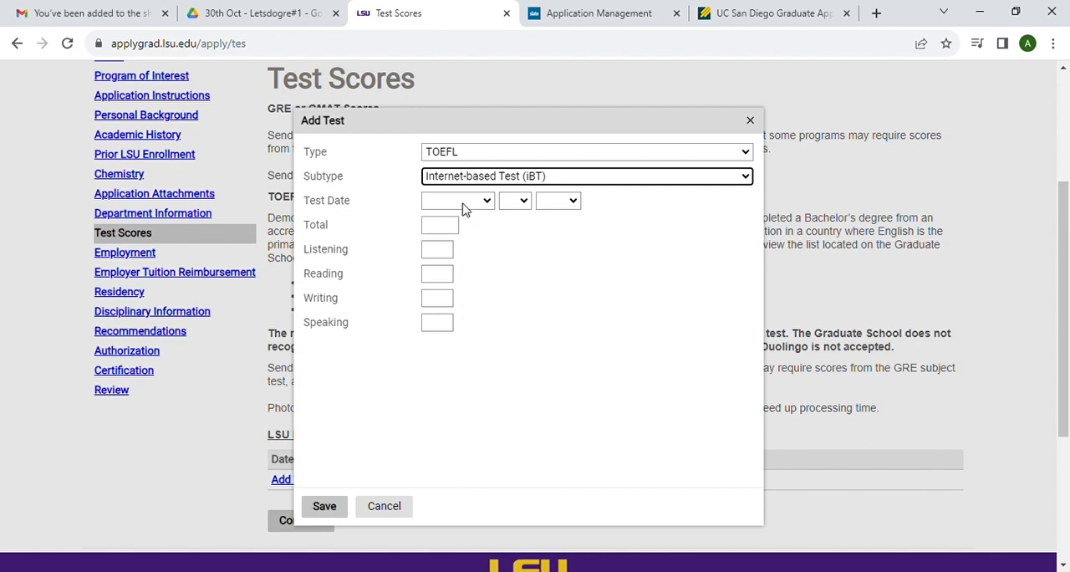
Step: Set the TOEFL test date to January 1, 2023
left_click(456, 209)
left_click(449, 244)
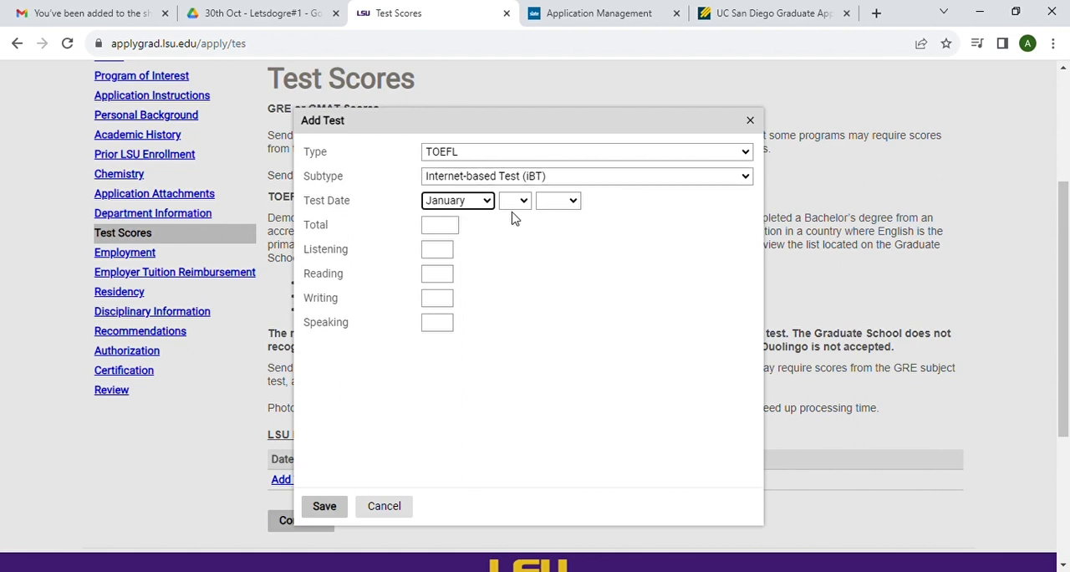
left_click(517, 202)
left_click(513, 233)
left_click(562, 204)
left_click(556, 246)
Step: Enter a TOEFL total of 100 with 25 each for listening, reading, writing and speaking, and save the test
left_click(445, 232)
type("100")
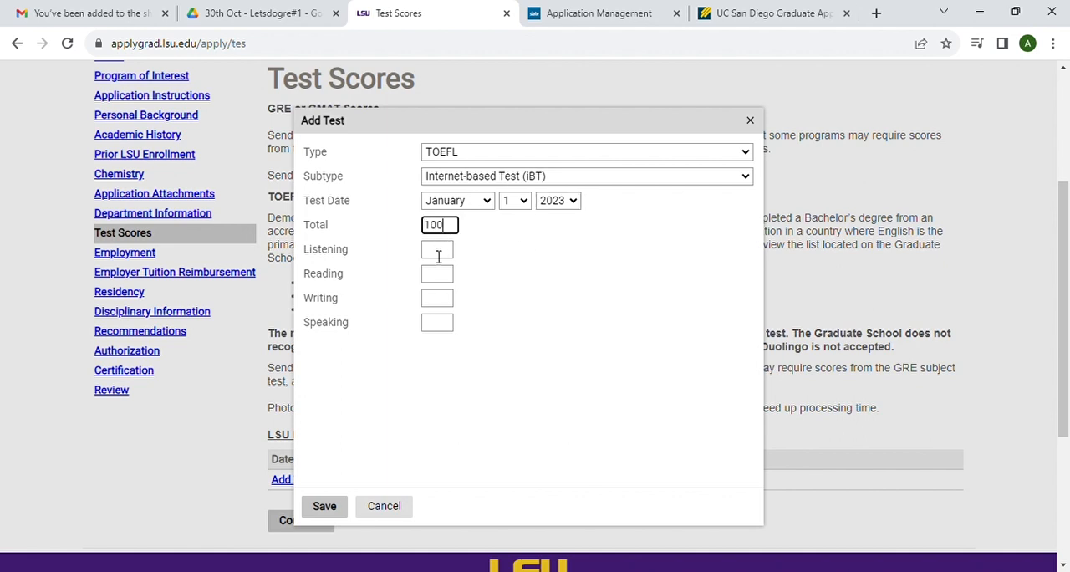
left_click(439, 250)
type("25")
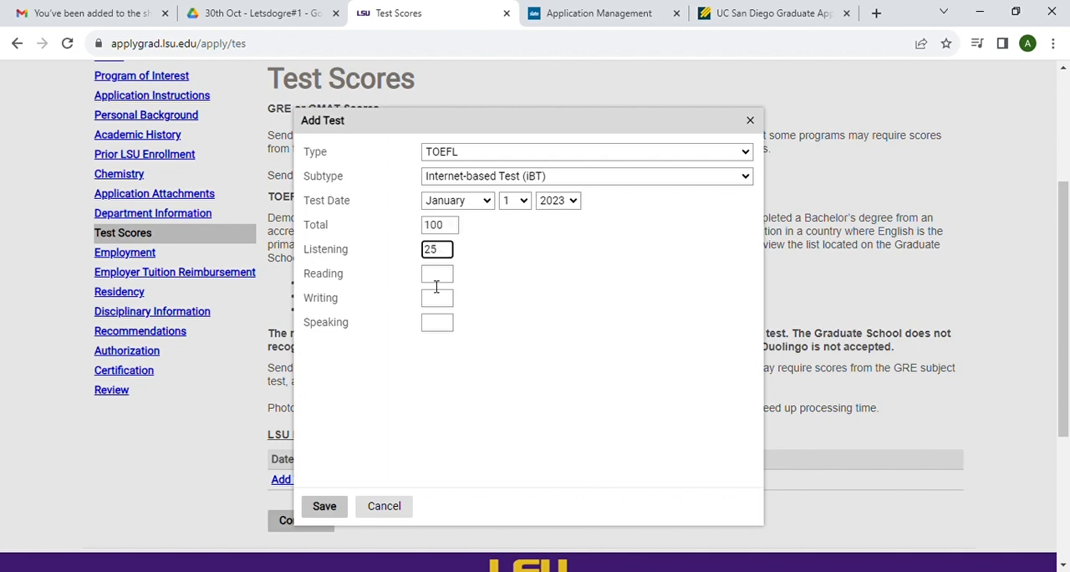
left_click(436, 284)
type("25")
left_click(437, 306)
type("25")
left_click(437, 326)
type("25")
left_click(321, 504)
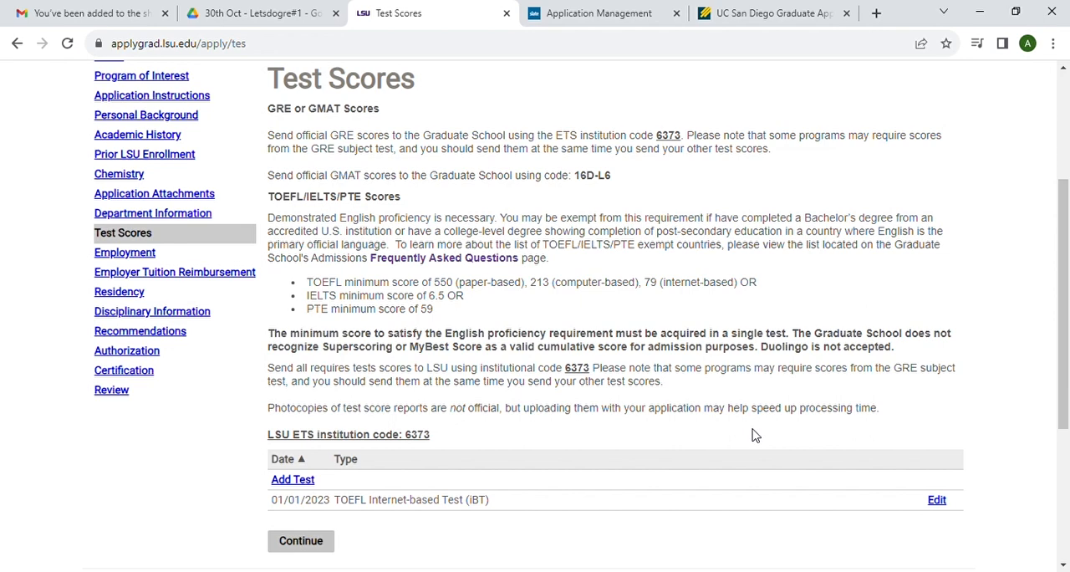
Step: Continue from Test Scores through Employment without adding an employer, on to Employer Tuition Reimbursement
left_click(313, 545)
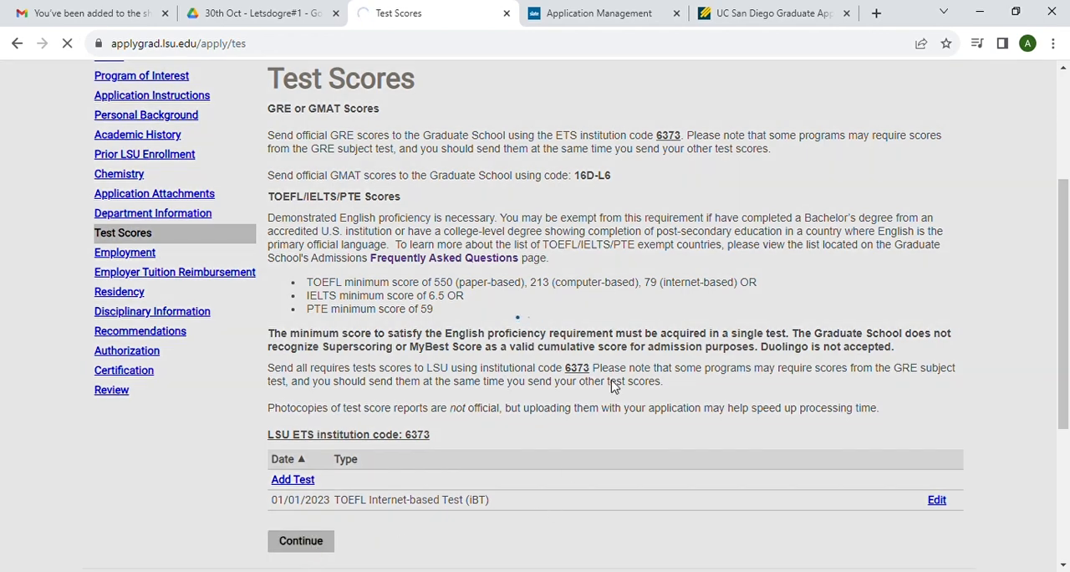
scroll(612, 385, "down", 1)
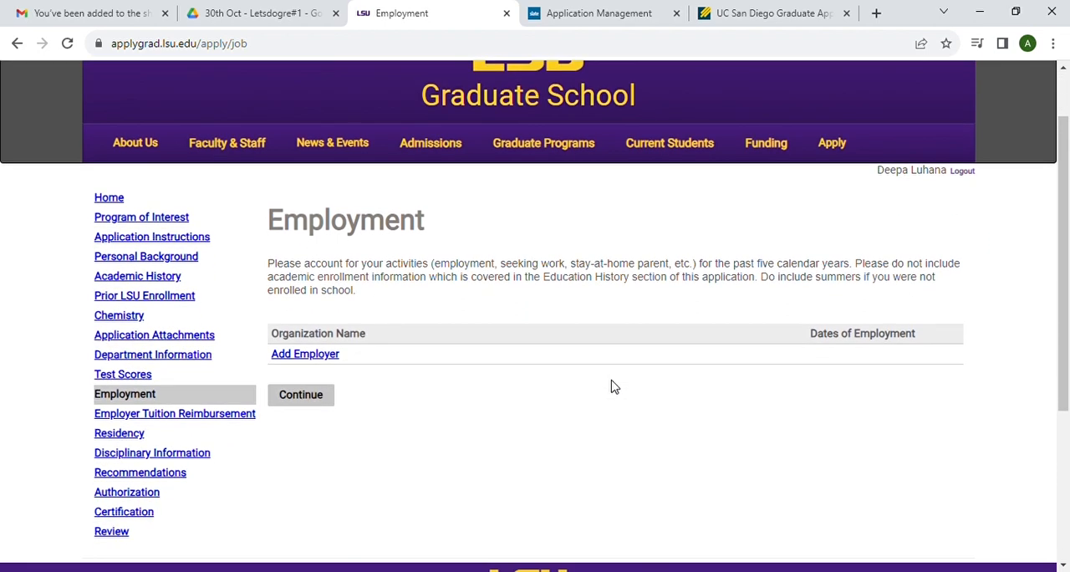
left_click(284, 402)
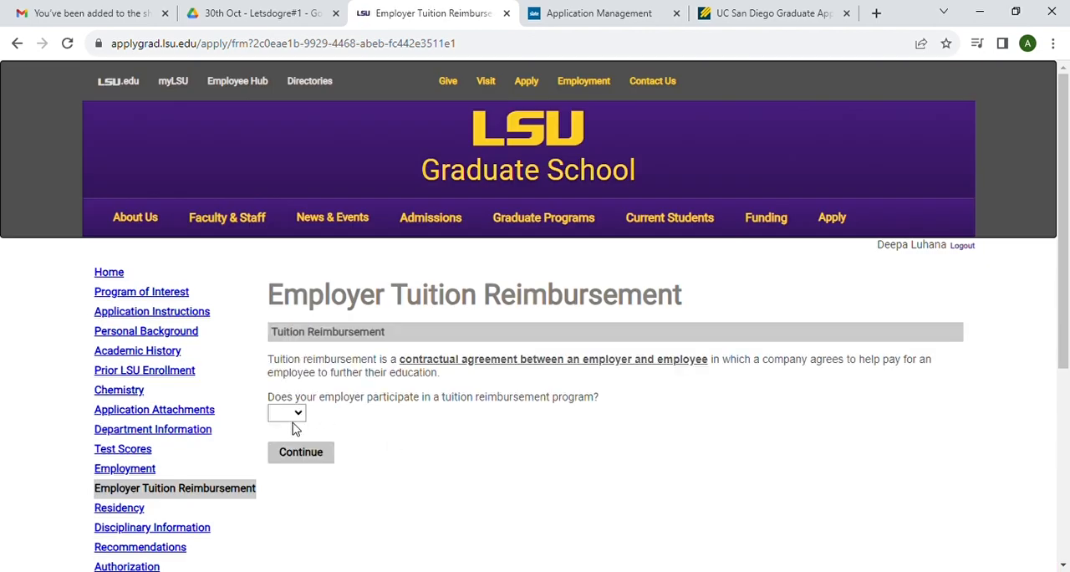
Step: Answer No to employer tuition reimbursement, choose how the education is funded, and continue to Residency
left_click(285, 456)
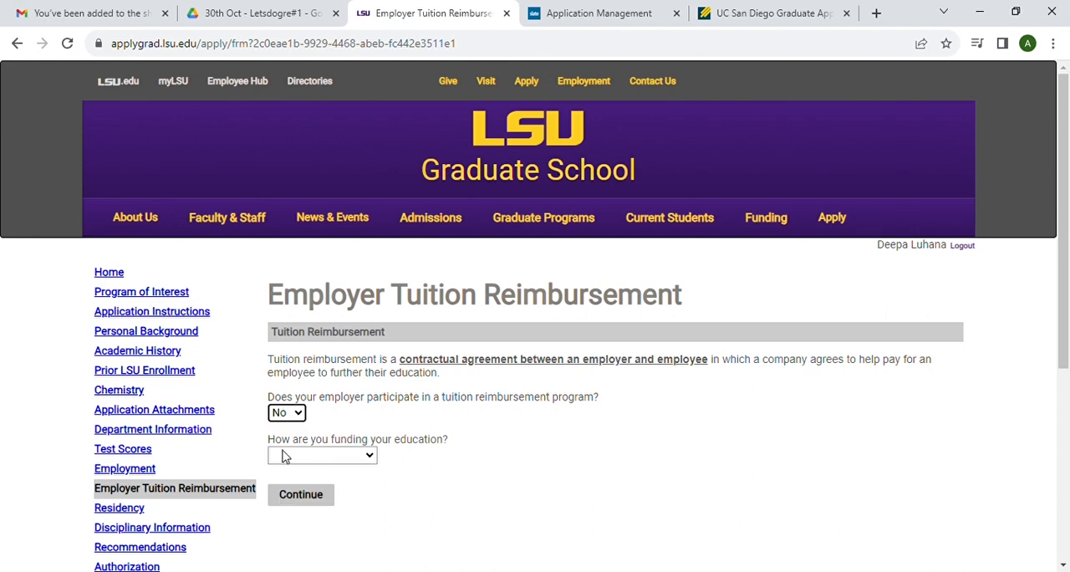
left_click(349, 461)
key("Down")
left_click(310, 496)
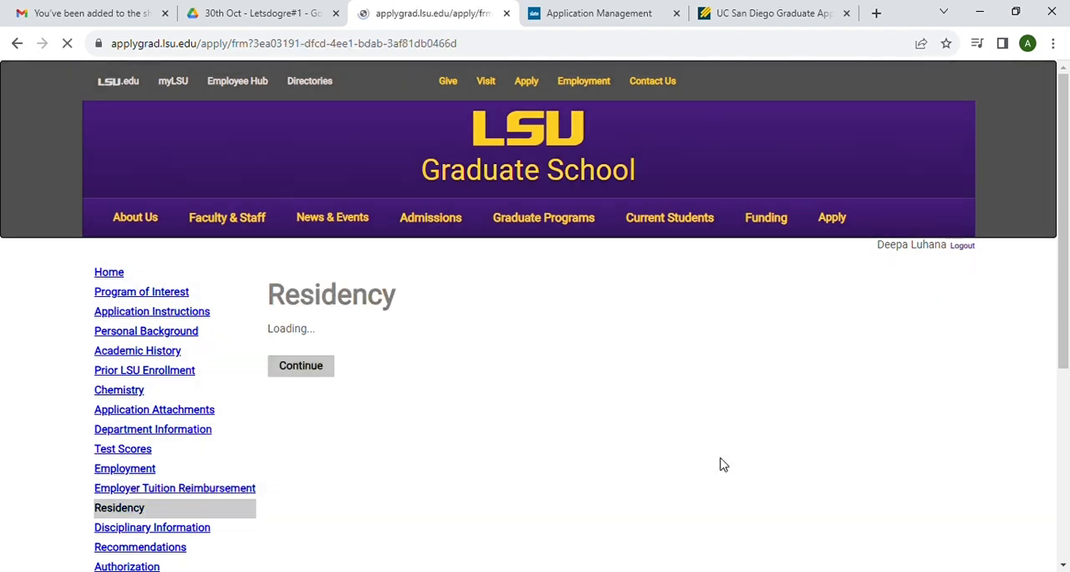
Step: Answer No to being a Louisiana resident and No to being a full-time LSU employee
scroll(605, 444, "down", 3)
scroll(605, 443, "down", 2)
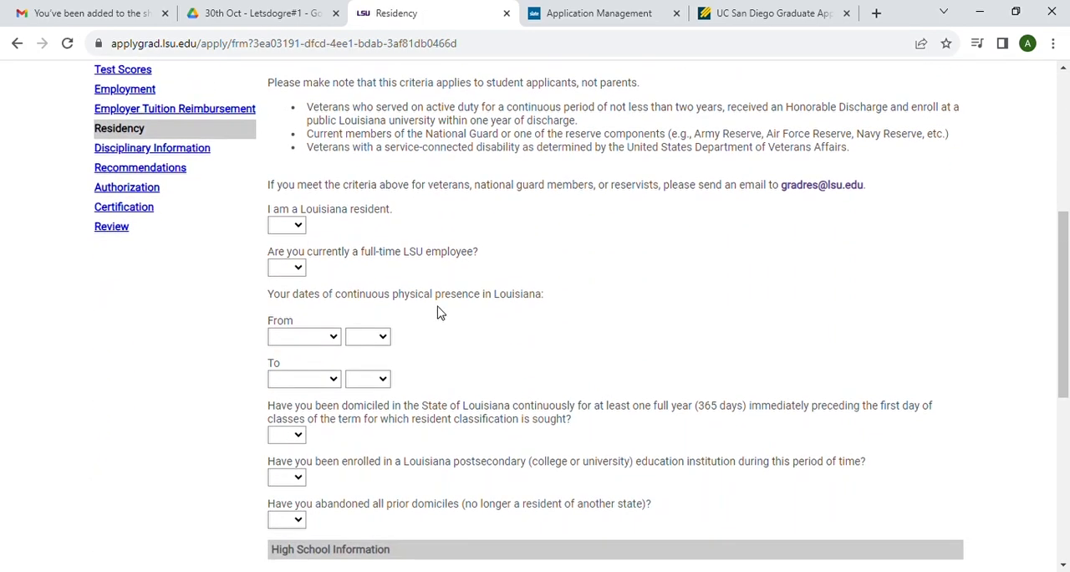
left_click(299, 228)
left_click(289, 268)
left_click(300, 270)
left_click(290, 311)
Step: Answer No to one-year Louisiana domicile, to enrollment at a Louisiana postsecondary institution, and to abandoning all prior domiciles
scroll(381, 329, "down", 2)
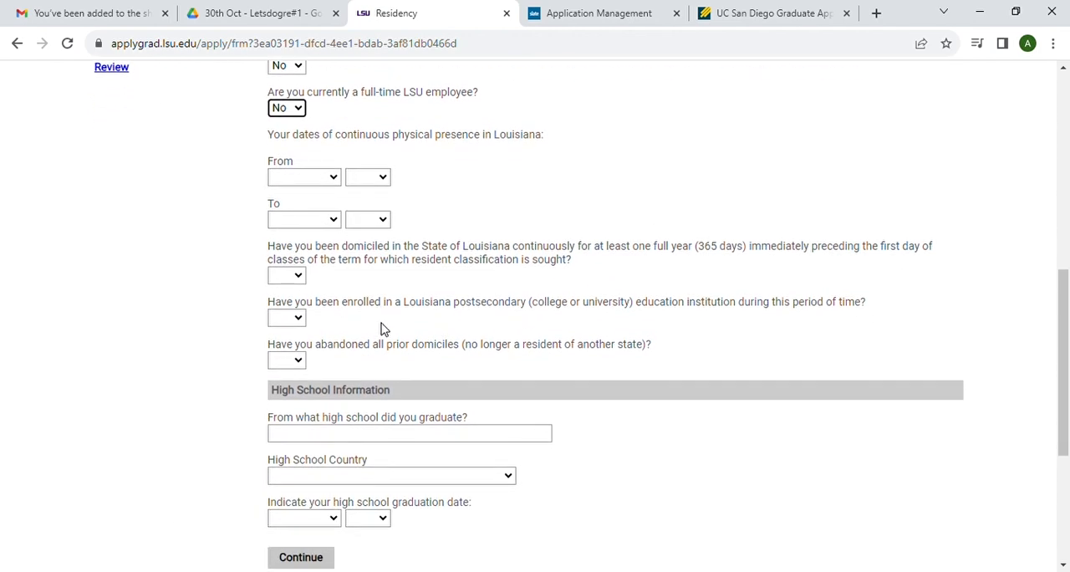
left_click(299, 274)
left_click(292, 324)
scroll(406, 346, "down", 1)
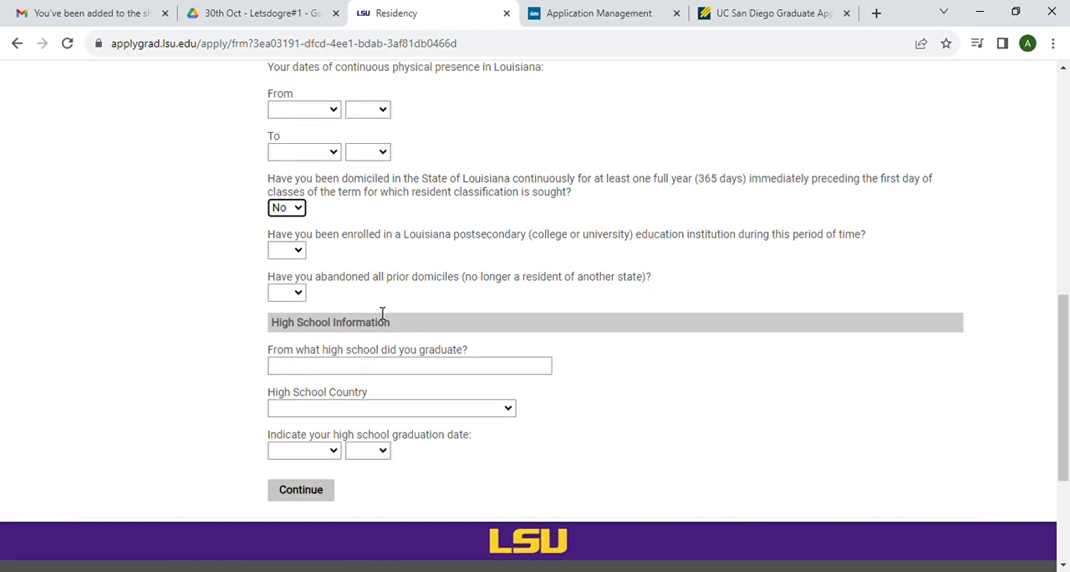
left_click(299, 251)
left_click(294, 301)
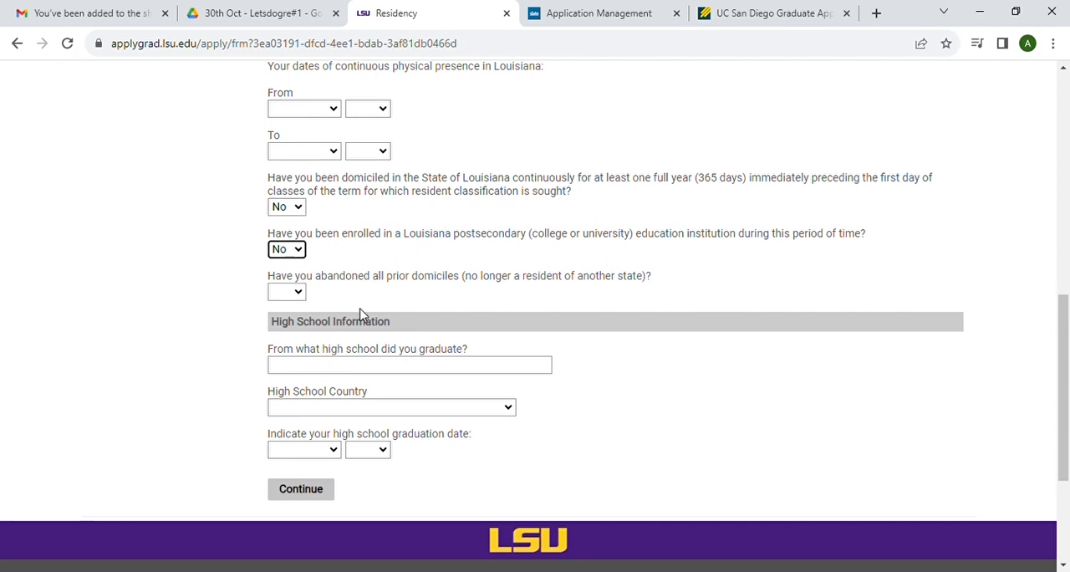
scroll(362, 314, "down", 1)
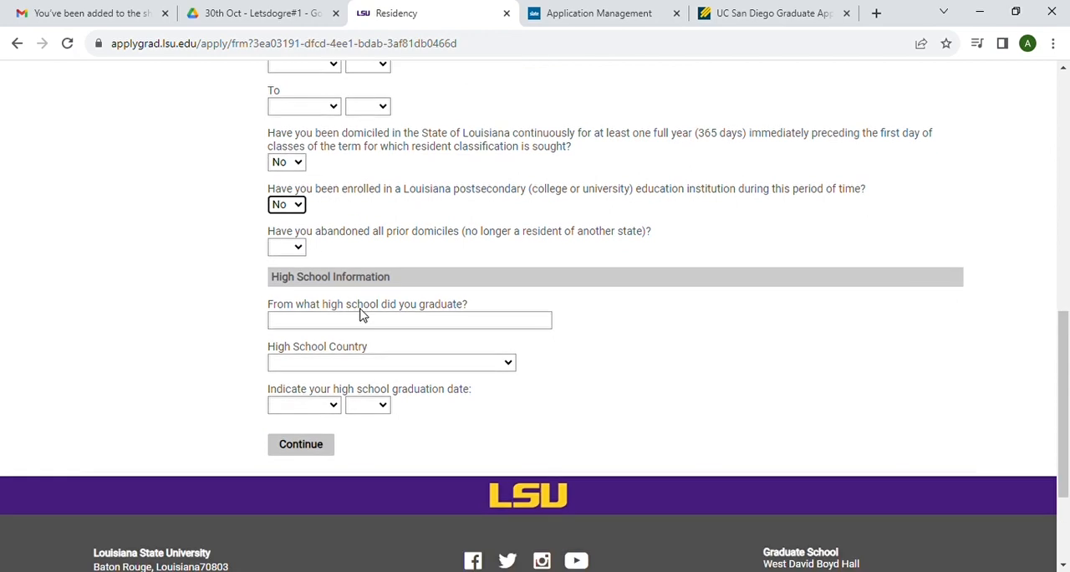
left_click(300, 251)
left_click(292, 290)
Step: Enter gayatri public school as the high school and choose India as the high school country
scroll(390, 290, "down", 1)
left_click(340, 272)
type("gayatri public school")
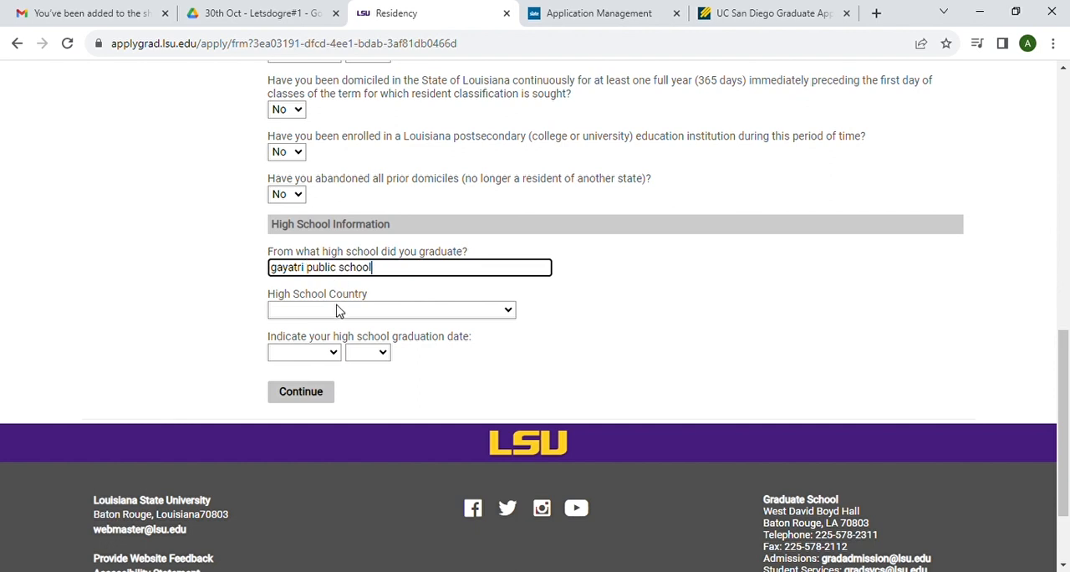
left_click(339, 311)
type("in")
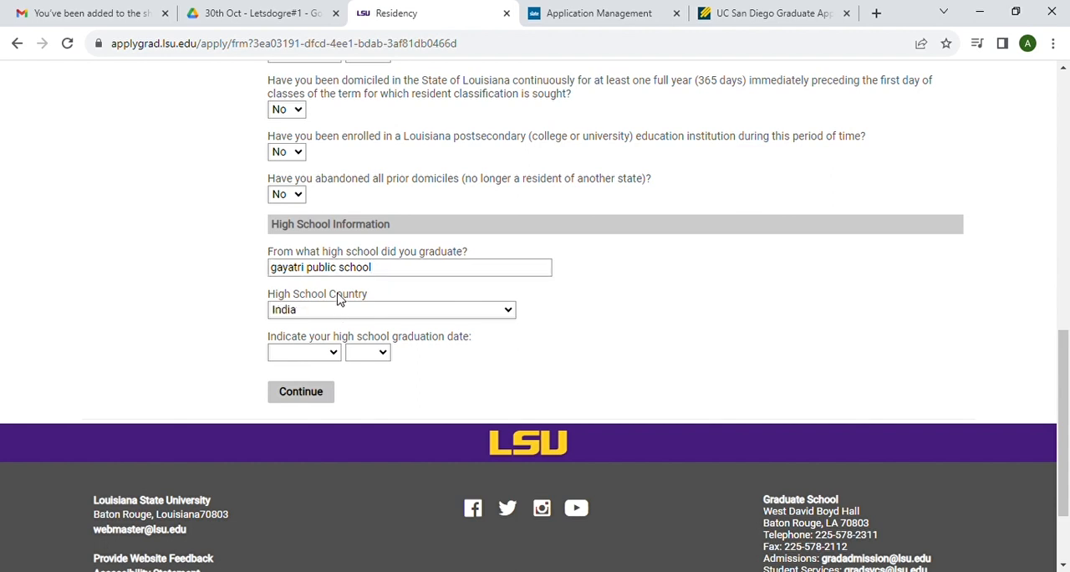
left_click(337, 280)
Step: Choose the month and year of high school graduation and continue to Disciplinary Information
left_click(330, 355)
left_click(289, 537)
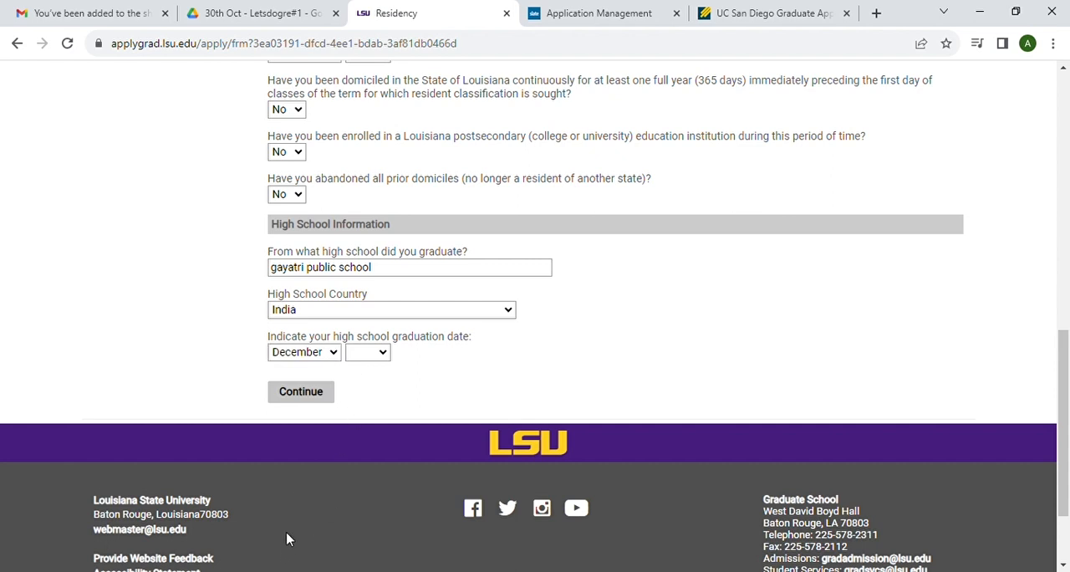
left_click(380, 352)
left_click(354, 166)
left_click(298, 399)
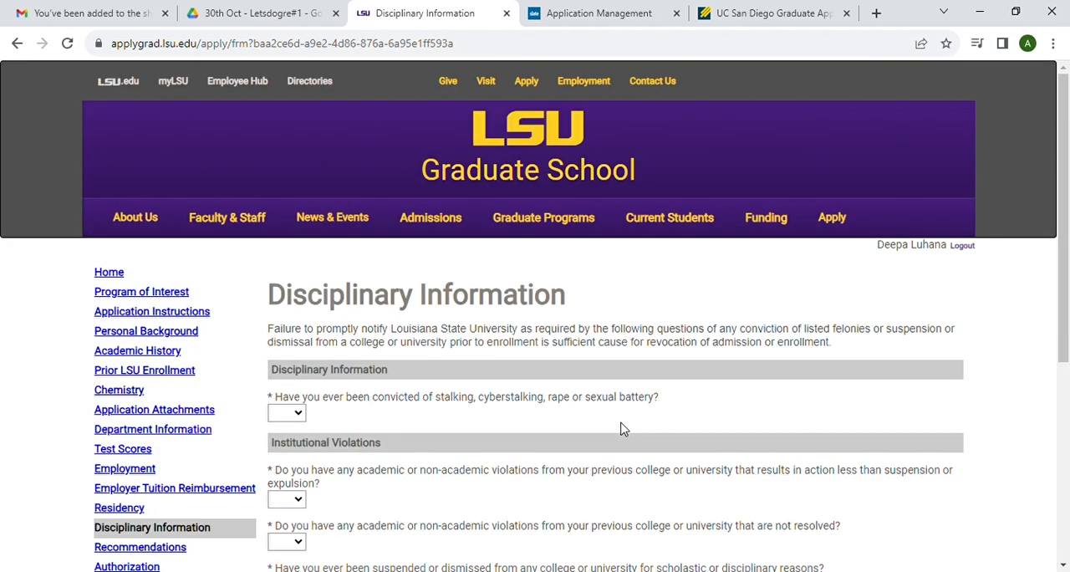
Step: Answer No to the conviction question and to violations resulting in action less than suspension or expulsion
scroll(621, 426, "down", 2)
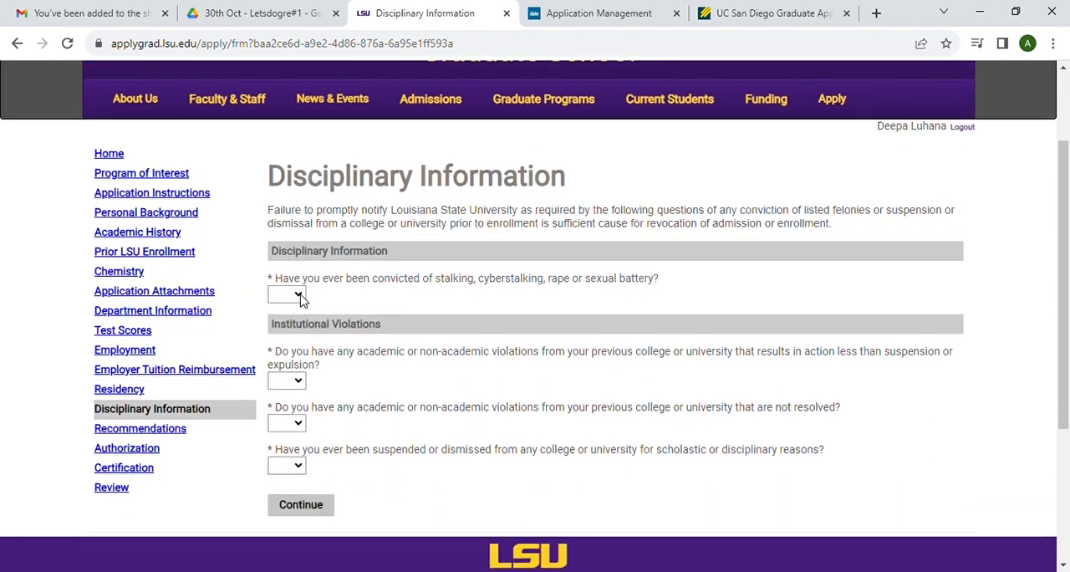
left_click(289, 341)
scroll(401, 349, "down", 1)
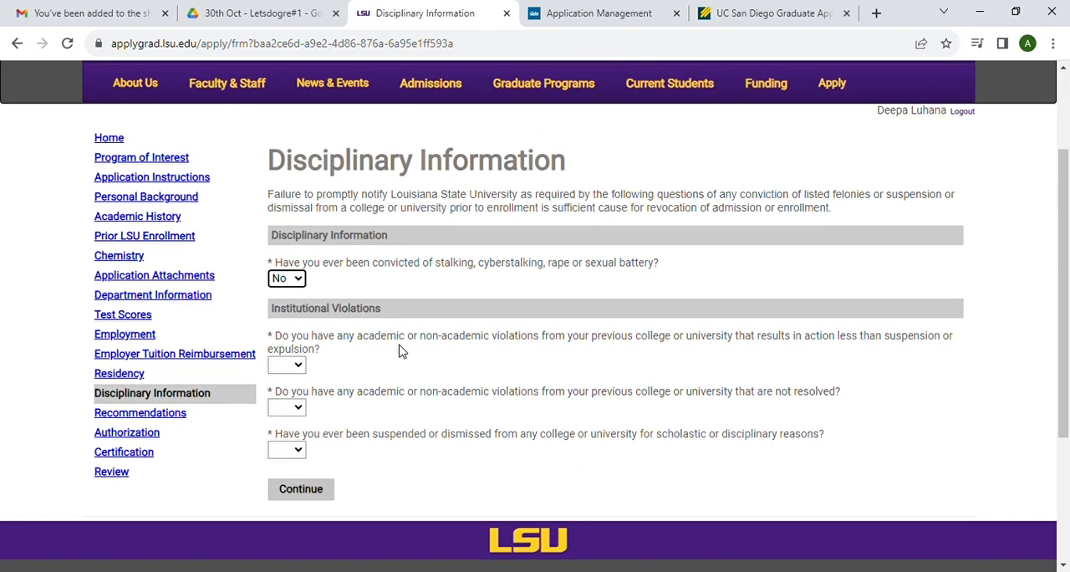
left_click(300, 286)
left_click(283, 332)
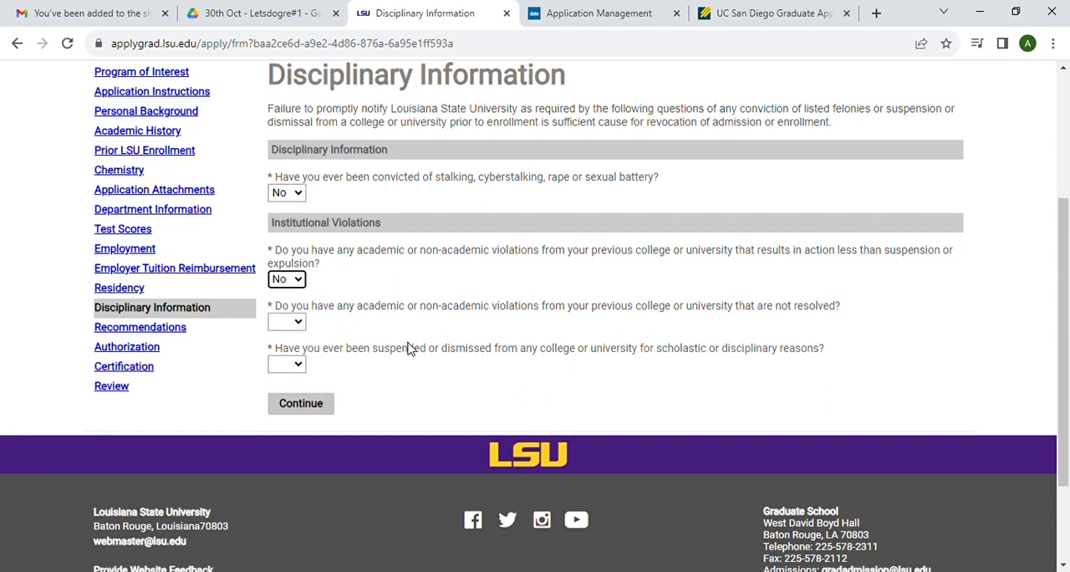
Step: Answer No to unresolved violations and to suspension or dismissal from any college, and continue to Recommendations
scroll(411, 350, "down", 1)
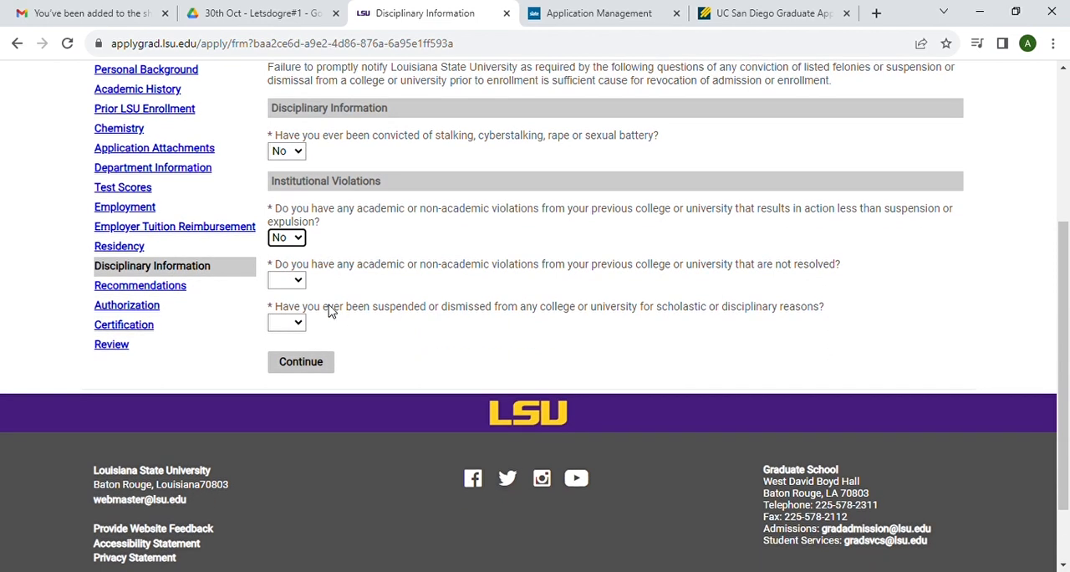
left_click(295, 288)
left_click(293, 331)
scroll(421, 346, "down", 2)
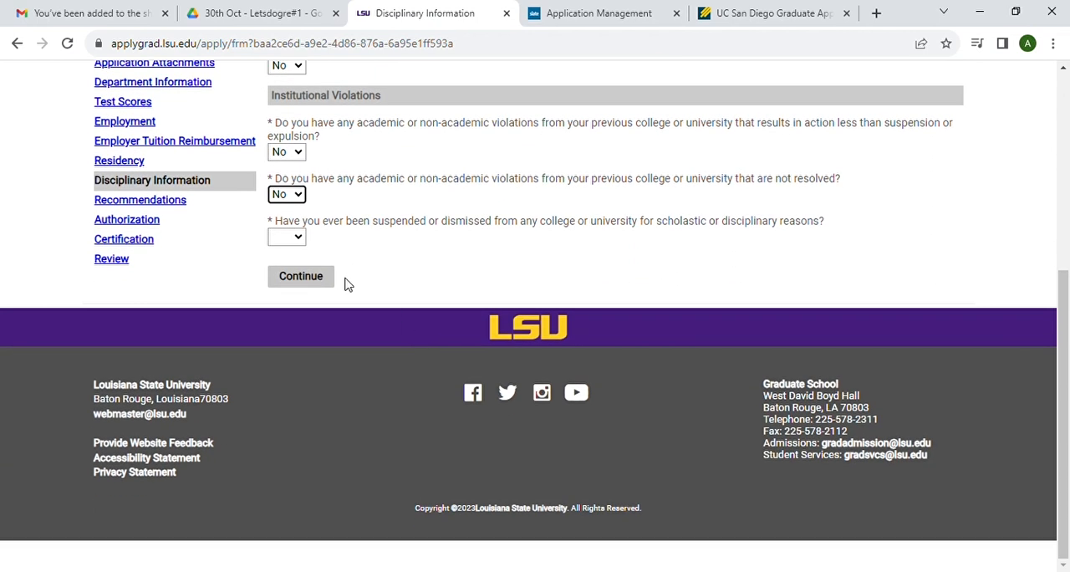
left_click(301, 239)
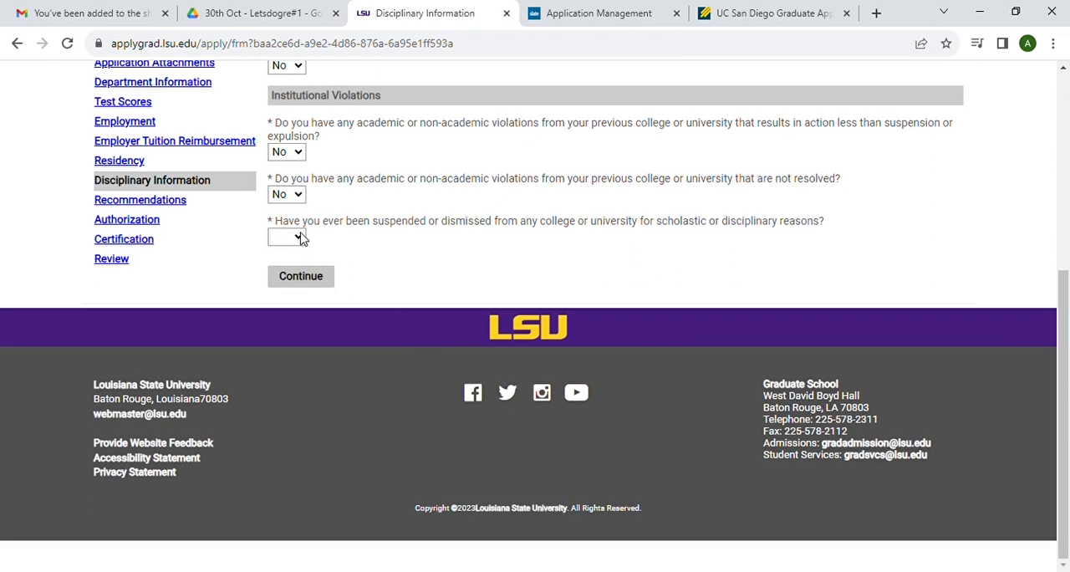
left_click(297, 282)
left_click(312, 283)
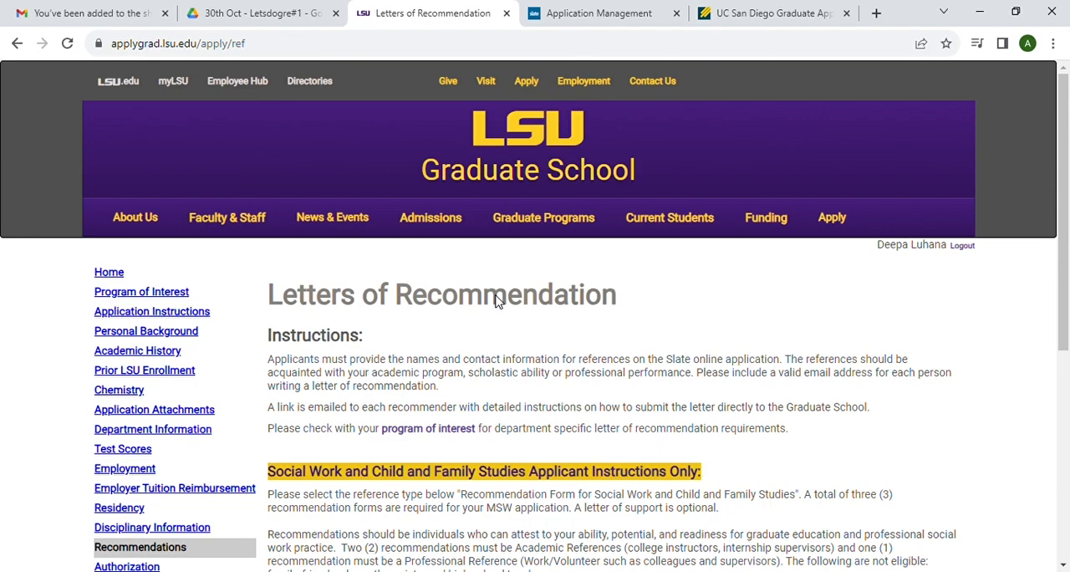
Step: Add a first recommender with the prefix Dr. and fill in the saved name, telephone and email
scroll(475, 353, "down", 3)
scroll(473, 353, "up", 2)
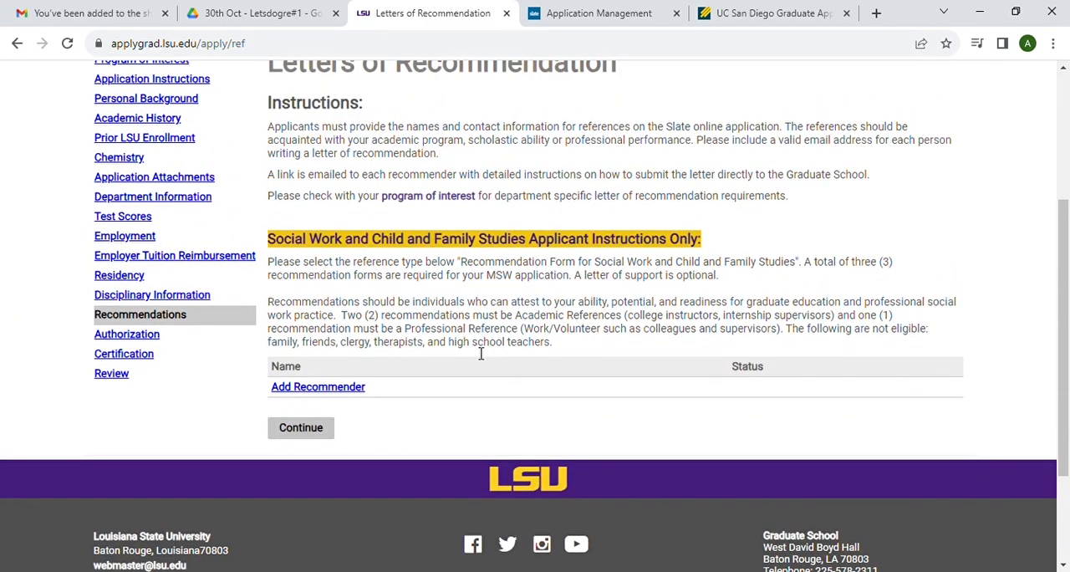
left_click(325, 388)
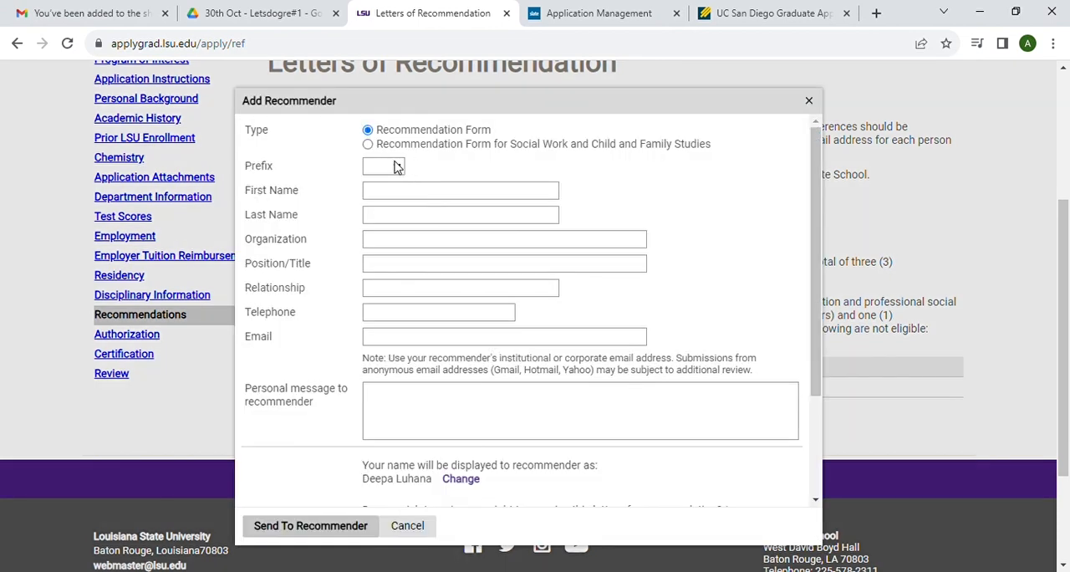
left_click(404, 198)
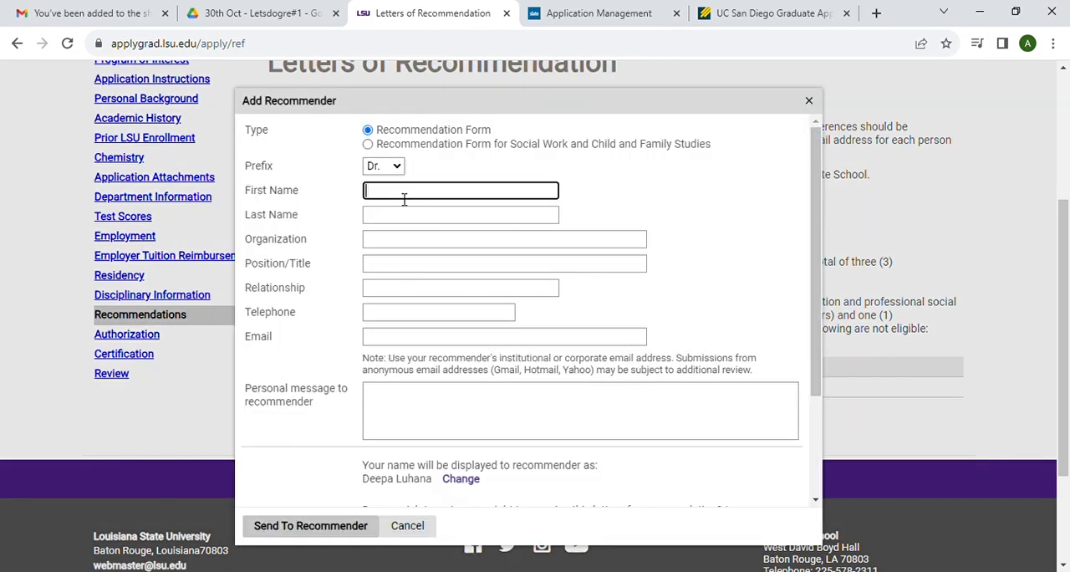
left_click(641, 314)
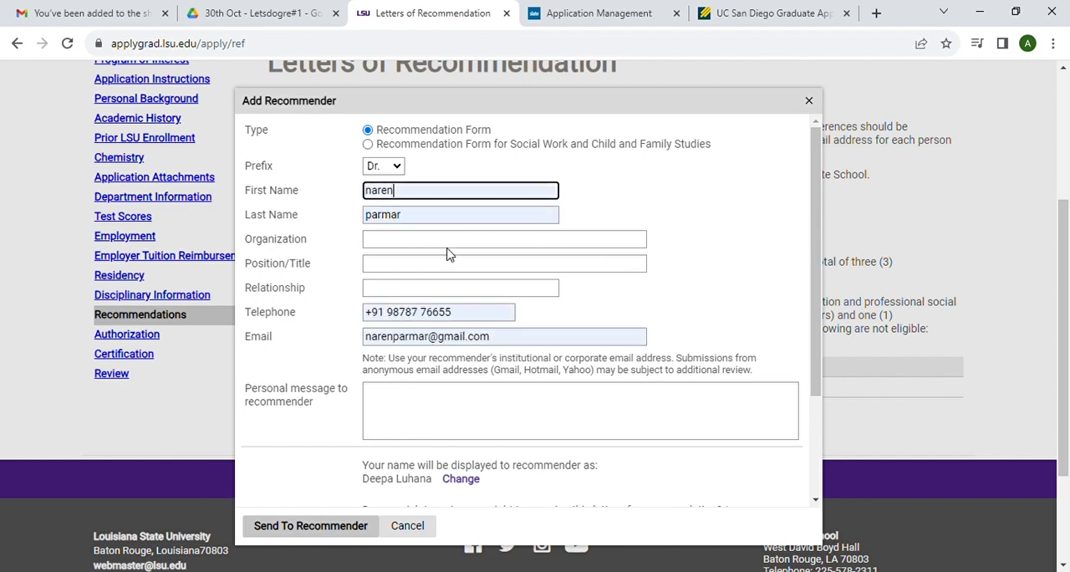
Step: Enter amity university as the first recommender's organization, professor as the position and professional as the relationship
left_click(401, 244)
type("amity uni")
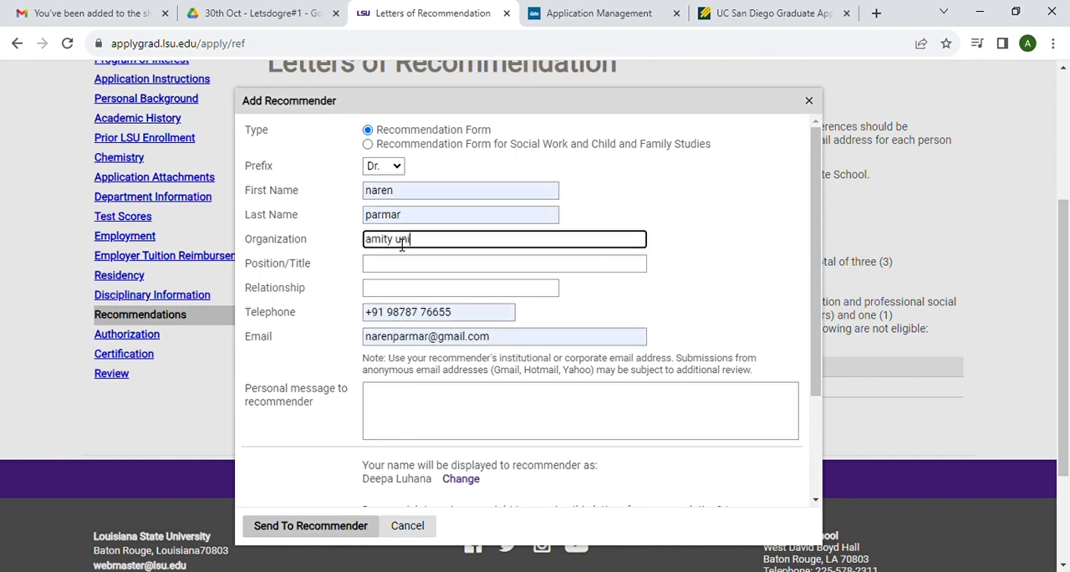
type("versity")
left_click(400, 268)
type("professor")
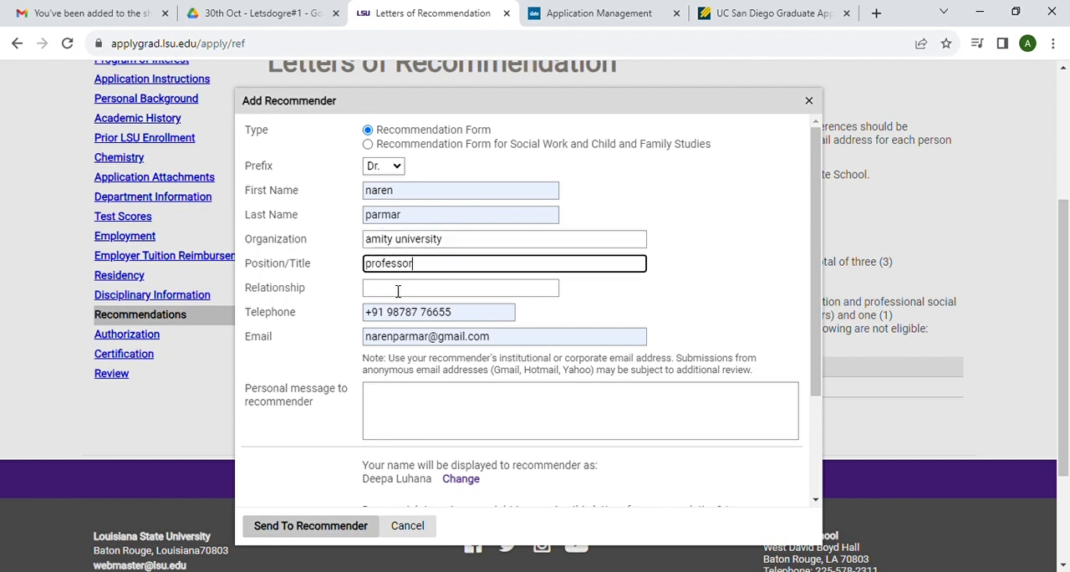
left_click(398, 289)
type("professional")
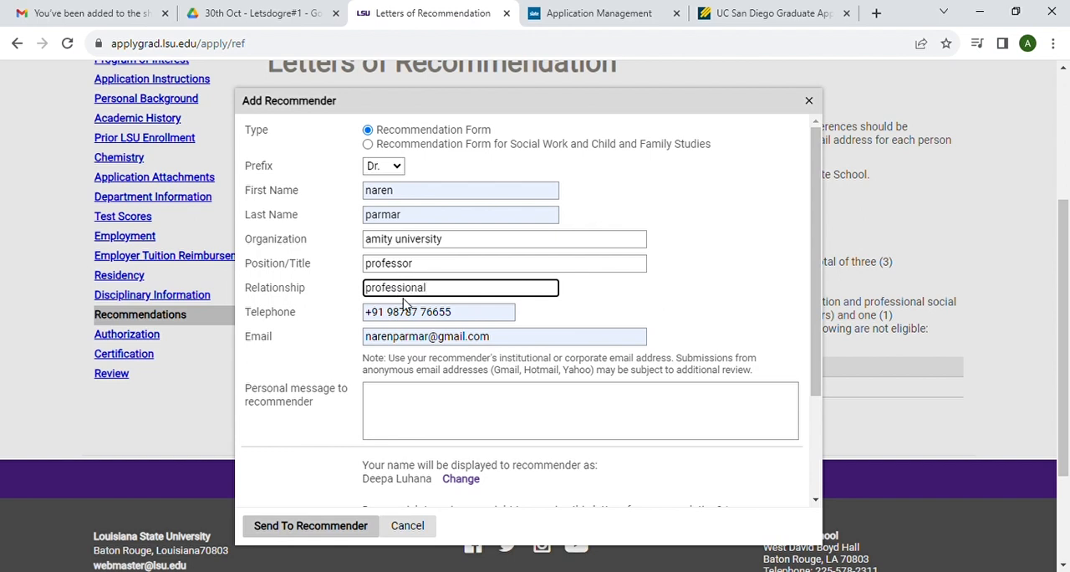
Step: Waive the right to access the first recommender's report, sign with the applicant's full legal name and send the request
scroll(399, 295, "down", 3)
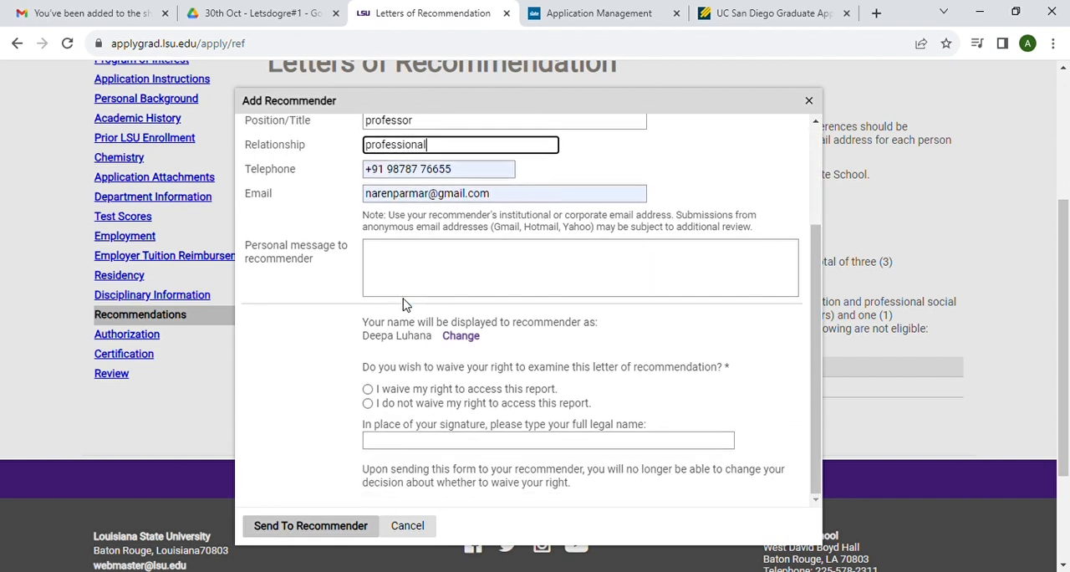
left_click(367, 389)
left_click(393, 447)
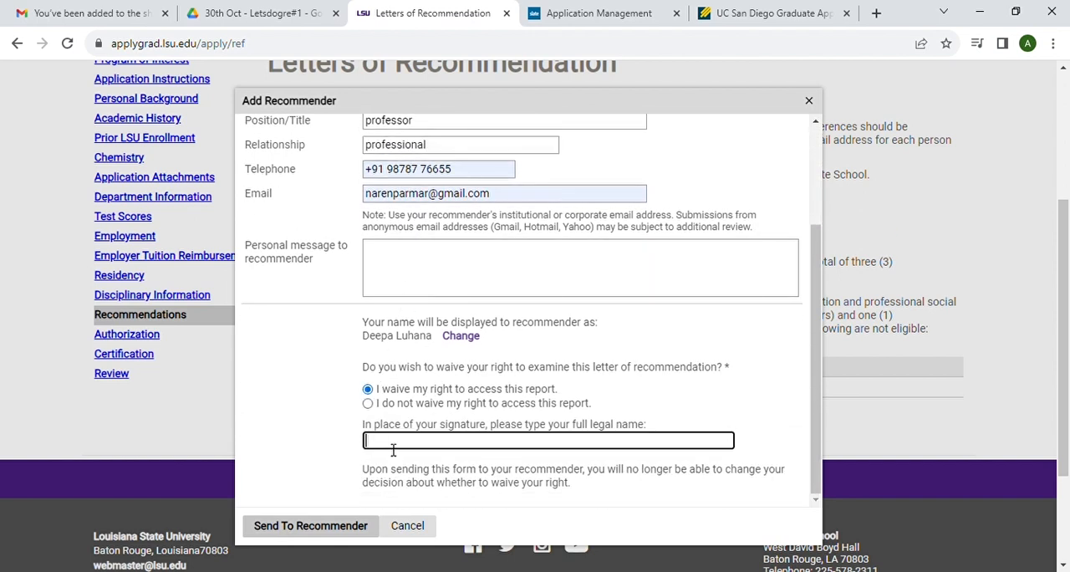
left_click(487, 480)
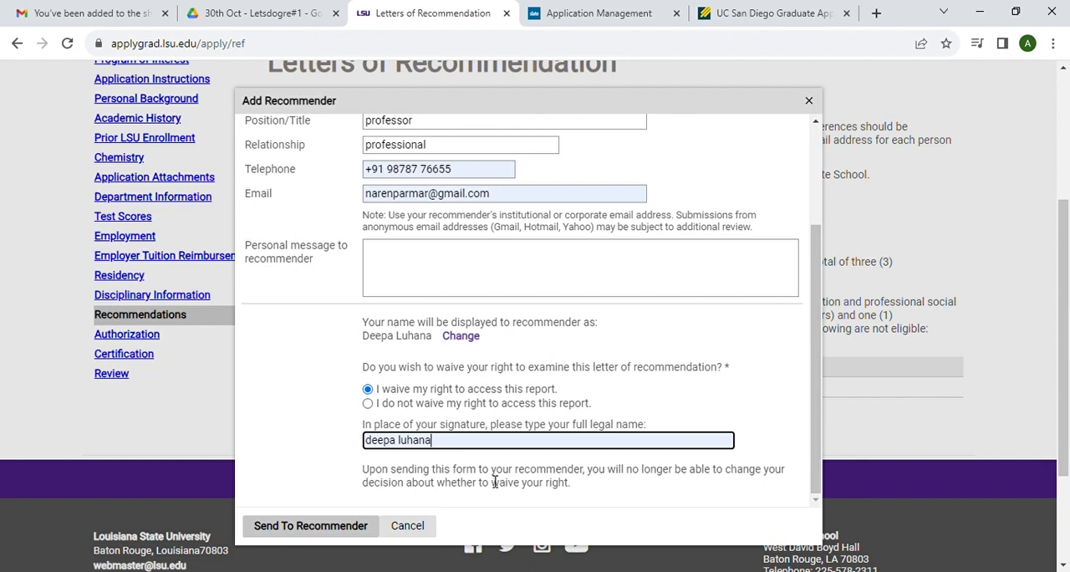
scroll(543, 474, "down", 2)
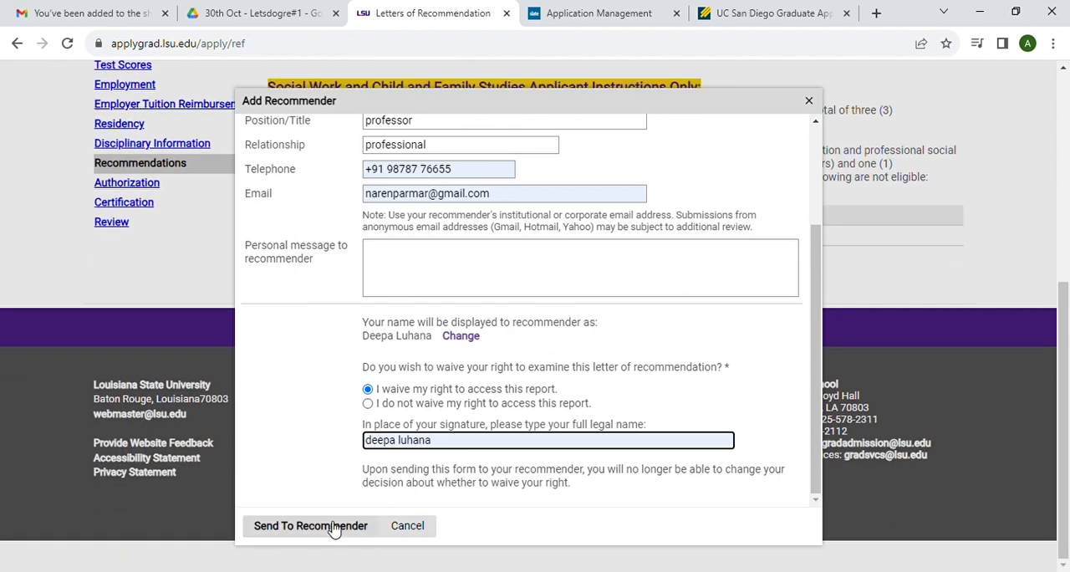
left_click(330, 527)
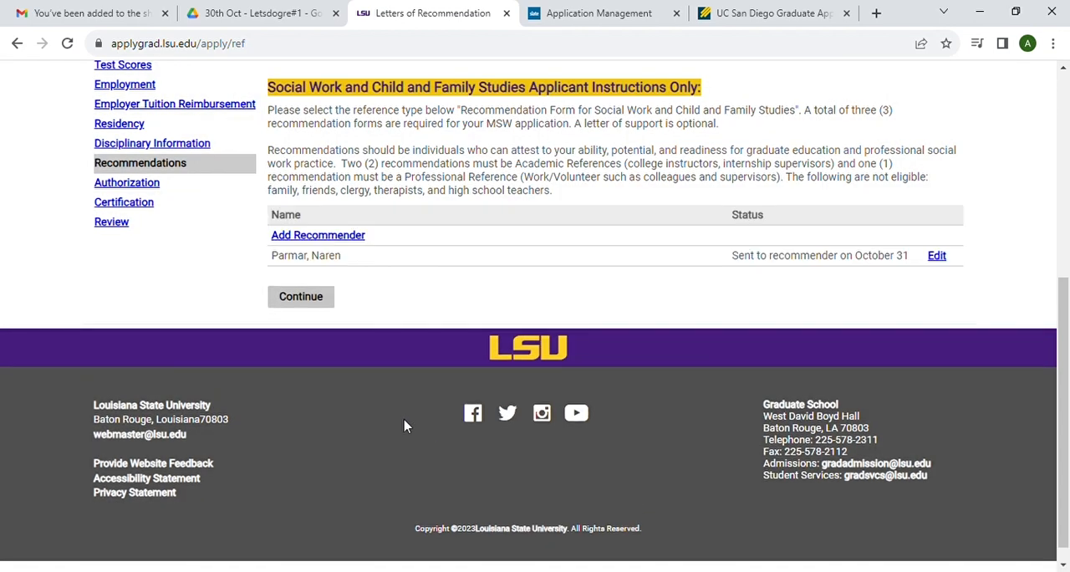
Step: Add a second recommender with the prefix Dr. and fill in a different saved name, telephone and email
left_click(296, 236)
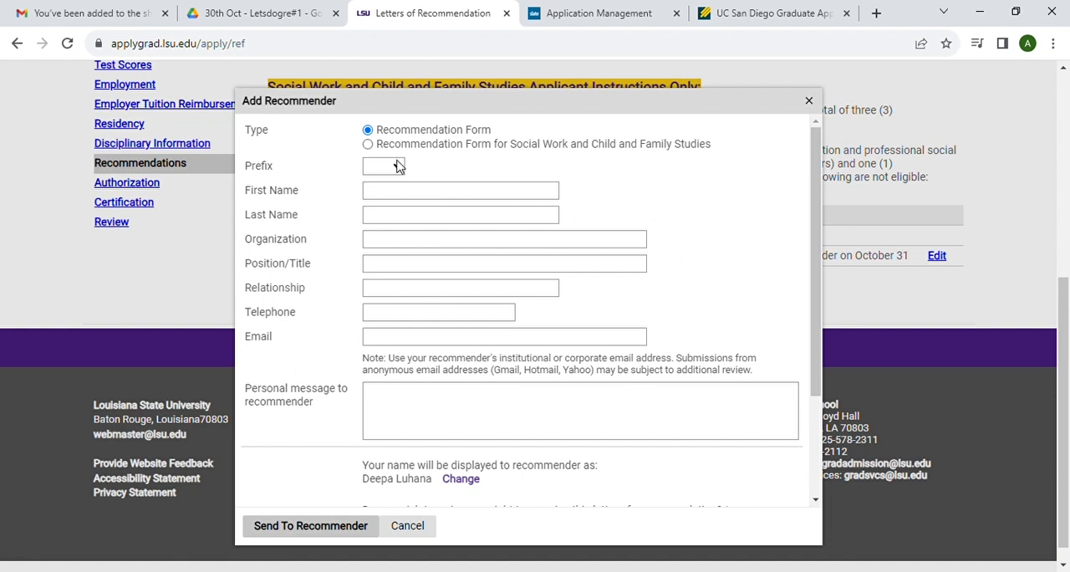
left_click(397, 166)
left_click(383, 197)
left_click(403, 197)
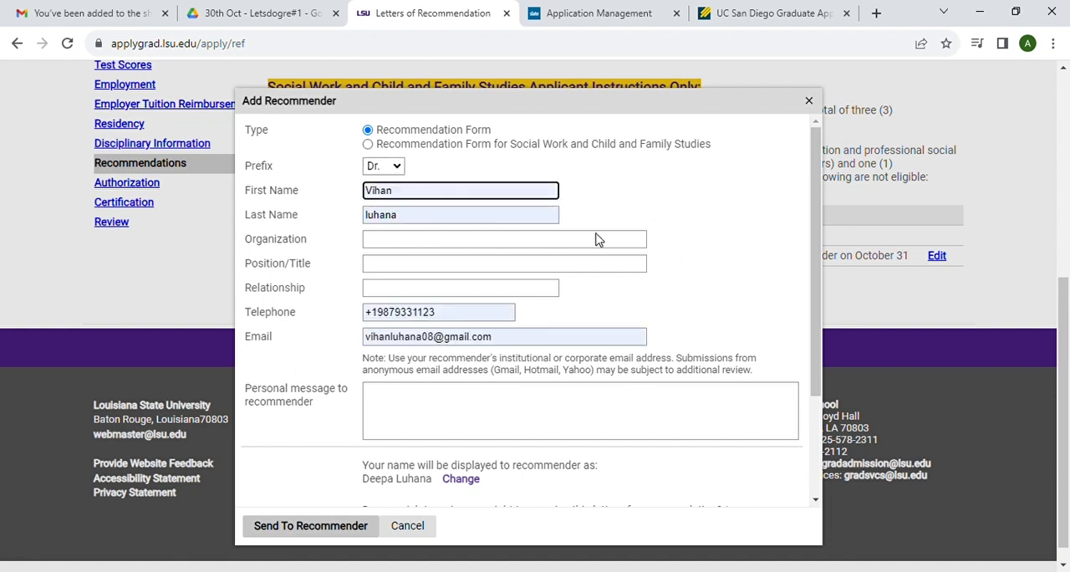
left_click(614, 198)
Step: Enter parul university as the second recommender's organization, professor as the position and professional as the relationship
left_click(412, 245)
type("p")
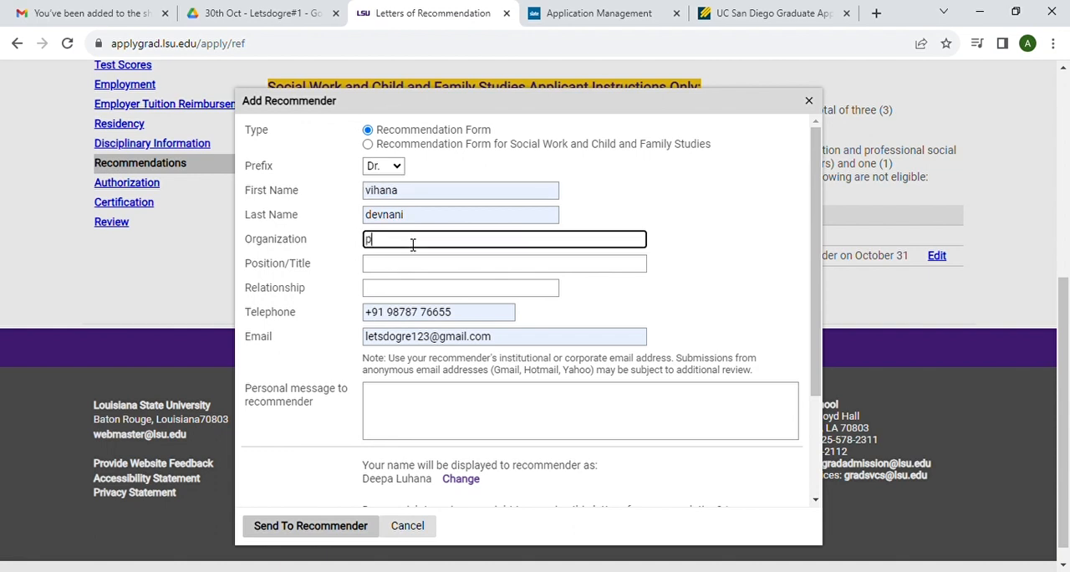
type("arul university")
left_click(410, 271)
type("professor")
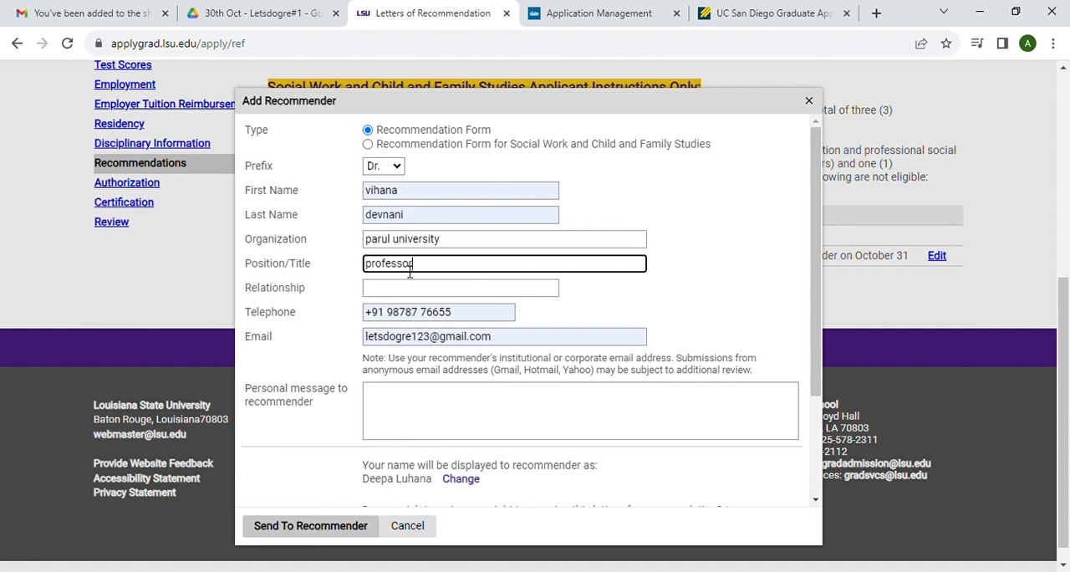
left_click(396, 294)
type("professional")
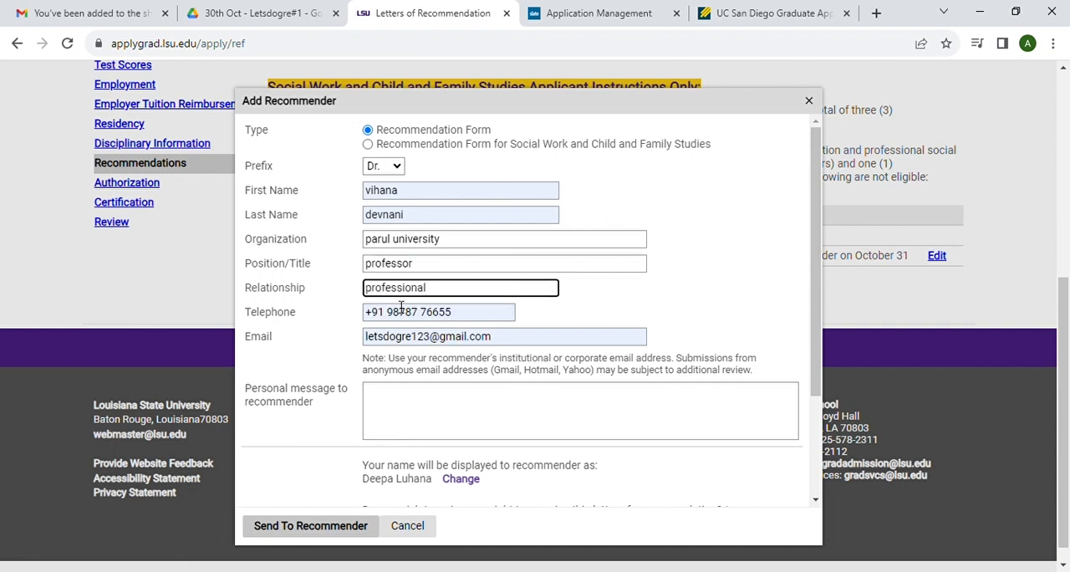
Step: Waive access to the second recommender's report, sign with the applicant's full legal name and send the request
scroll(401, 307, "down", 2)
left_click(367, 389)
left_click(378, 444)
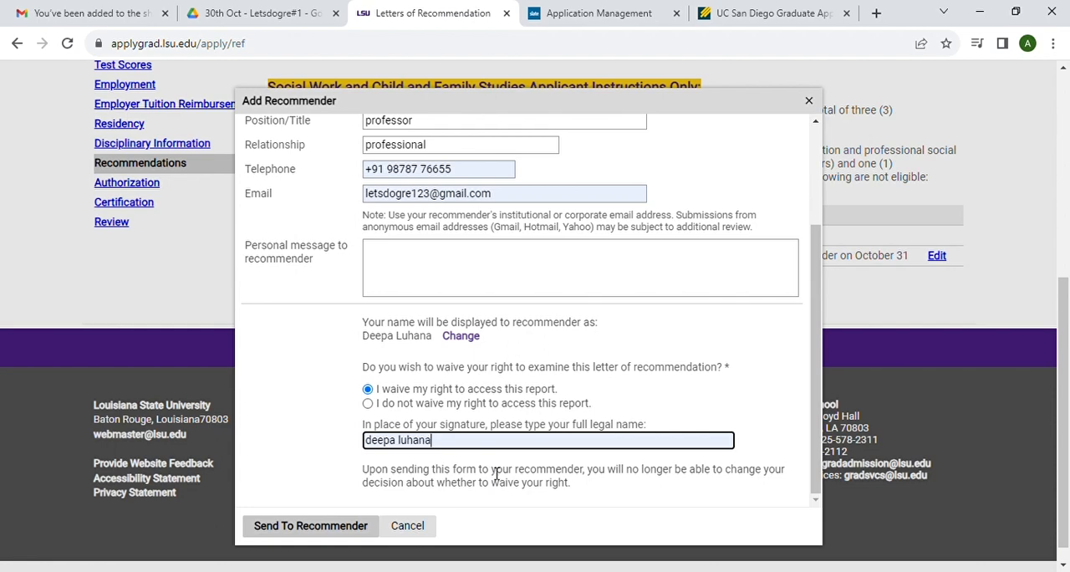
left_click(326, 528)
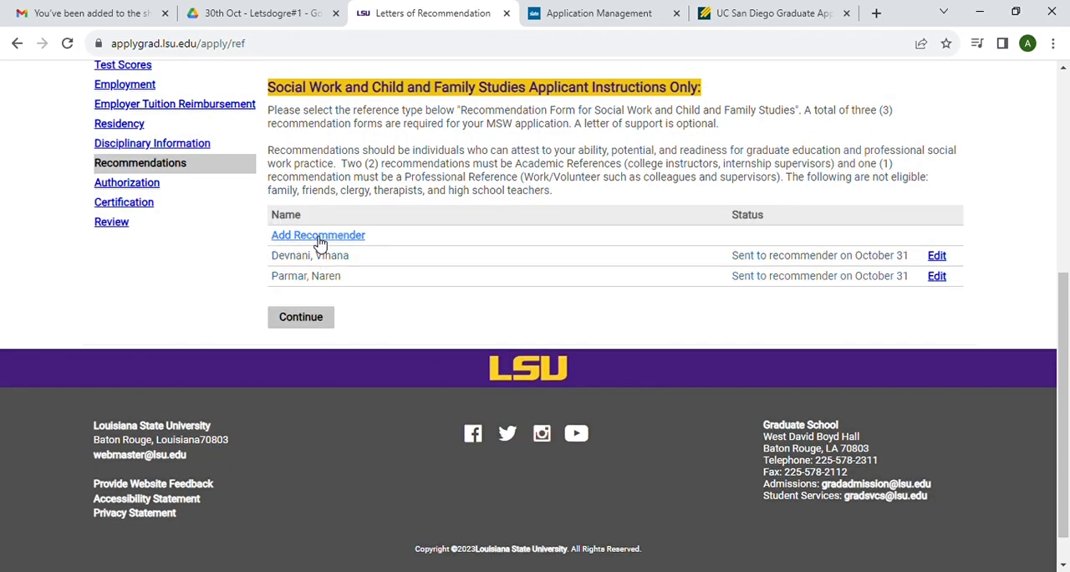
Step: Add a third recommender with the prefix Dr. and fill in the remaining saved name, telephone and email
left_click(316, 235)
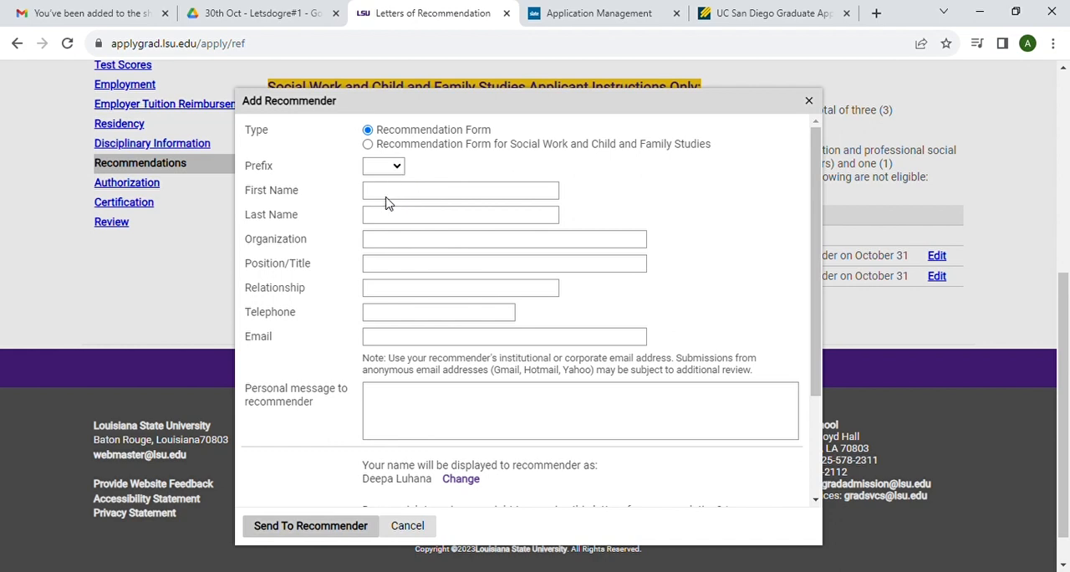
left_click(386, 199)
left_click(403, 199)
left_click(589, 256)
Step: Enter delhi university as the third recommender's organization, professor as the position and professional as the relationship
left_click(399, 244)
type("delhi university")
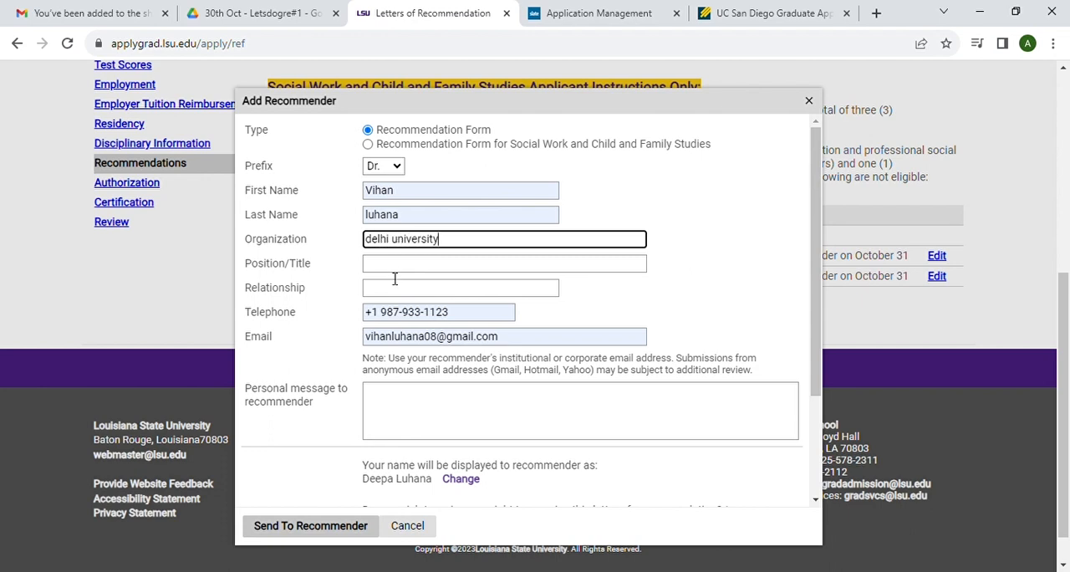
left_click(398, 264)
type("professor")
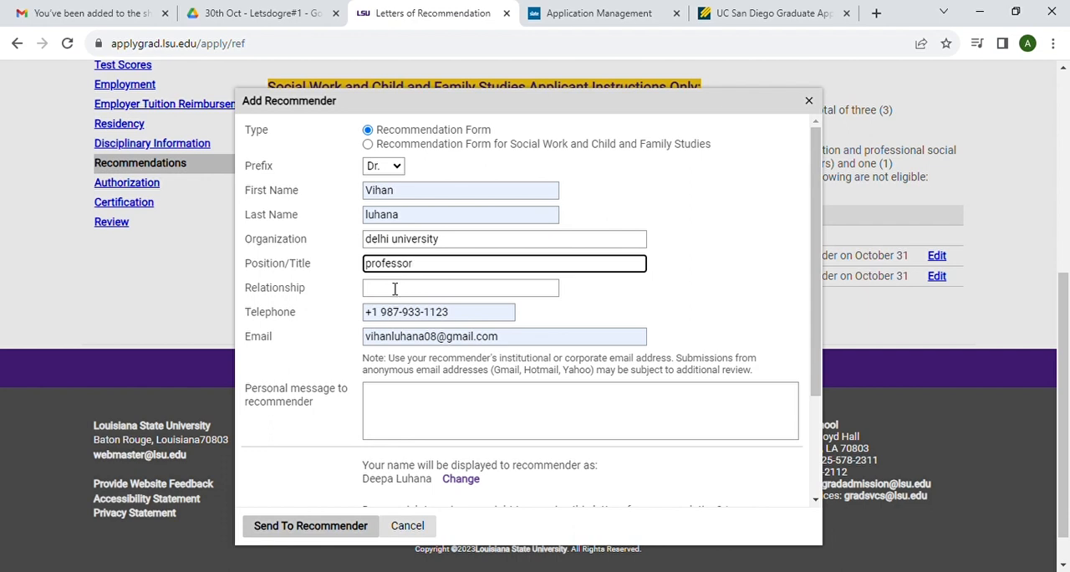
left_click(393, 292)
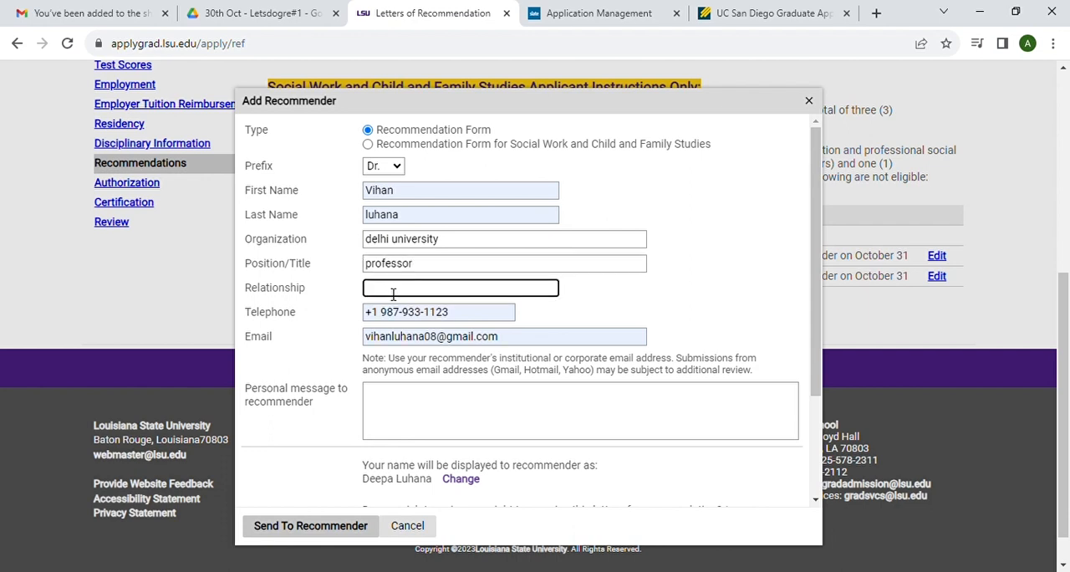
type("professional")
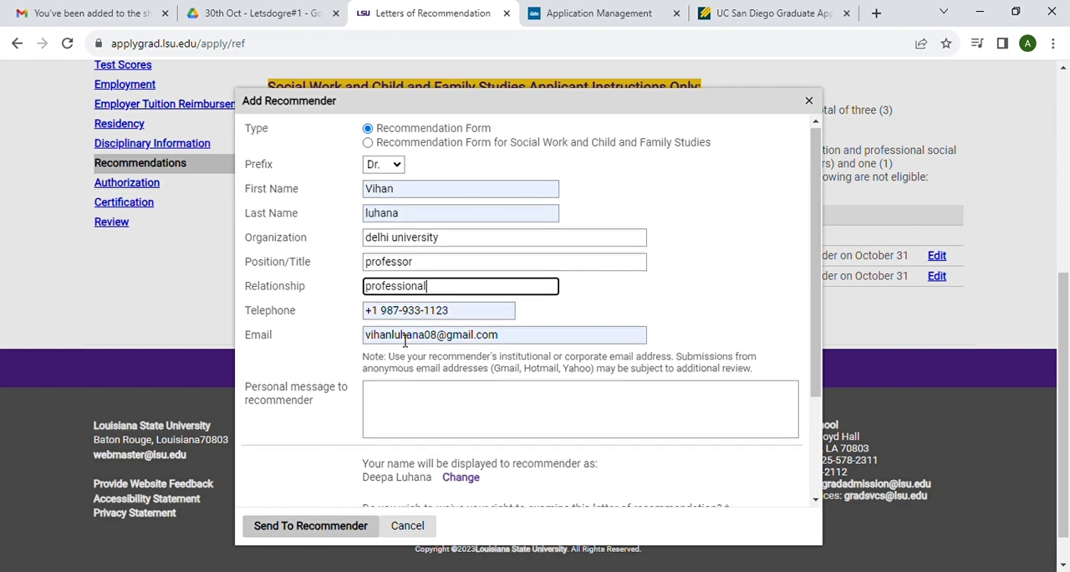
Step: Waive access to the third recommender's report, sign with the applicant's full legal name and send the request
scroll(401, 335, "down", 3)
left_click(368, 390)
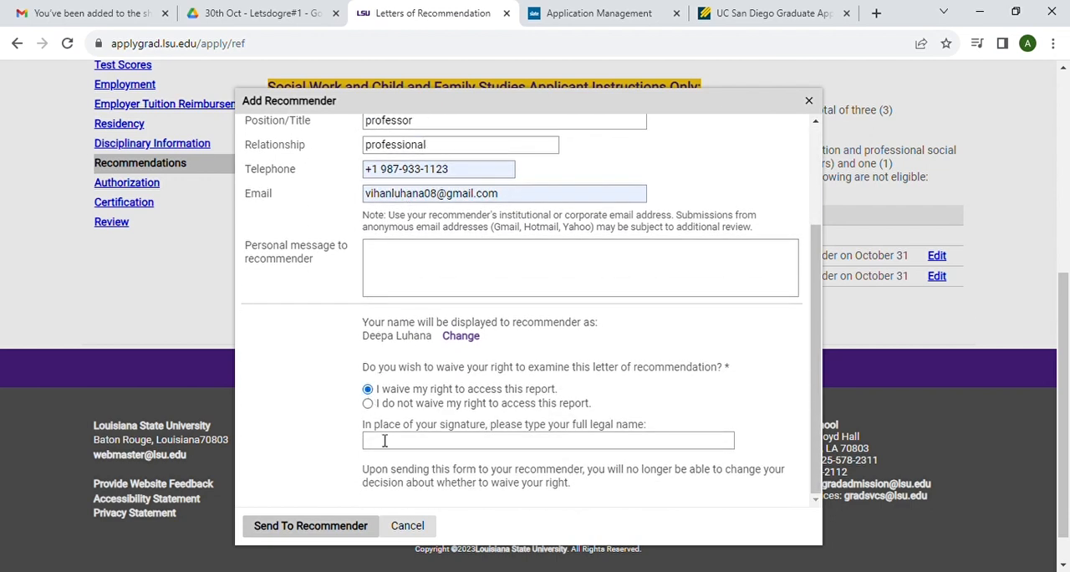
left_click(385, 441)
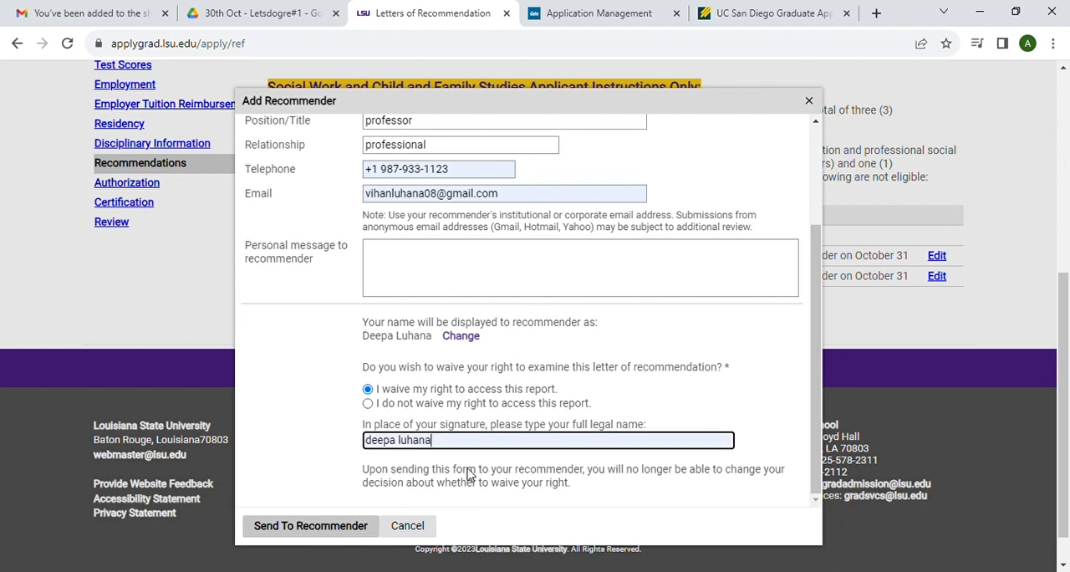
left_click(339, 529)
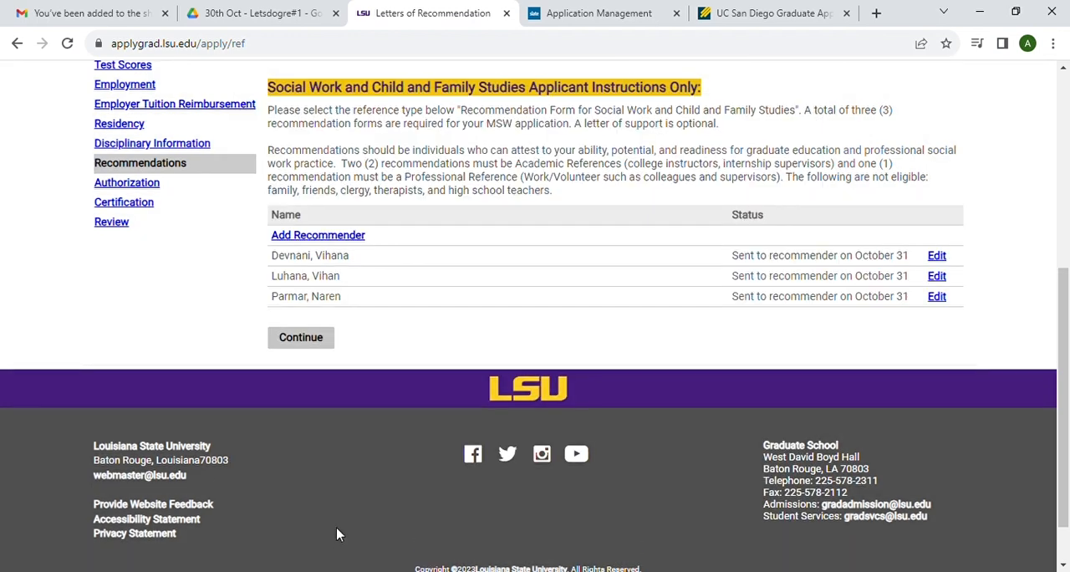
Step: Continue to Authorization, agree to the sharing of applicant data and proceed to Certification without a fee waiver code
left_click(318, 338)
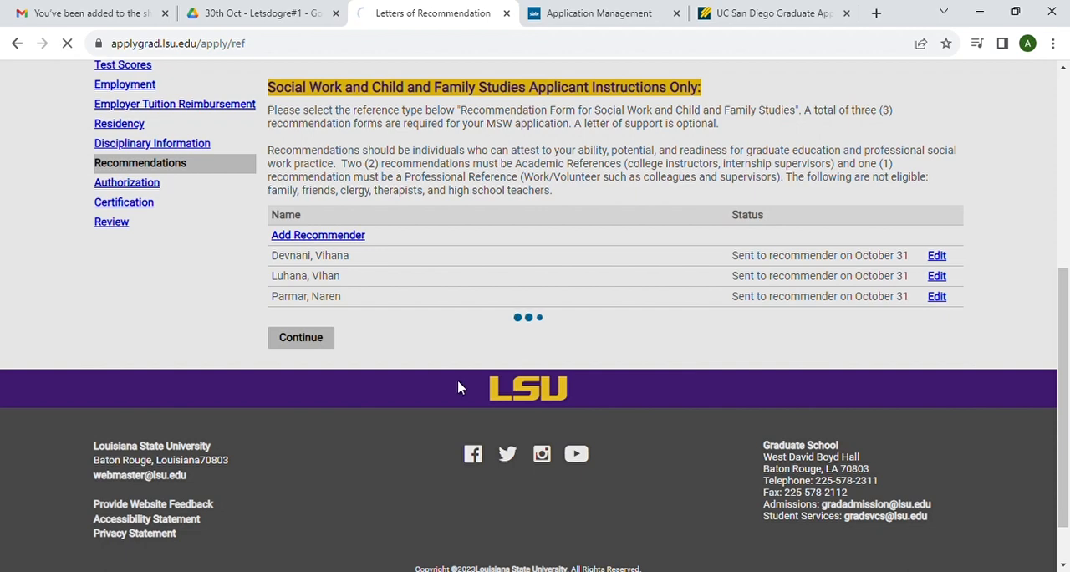
scroll(581, 407, "down", 1)
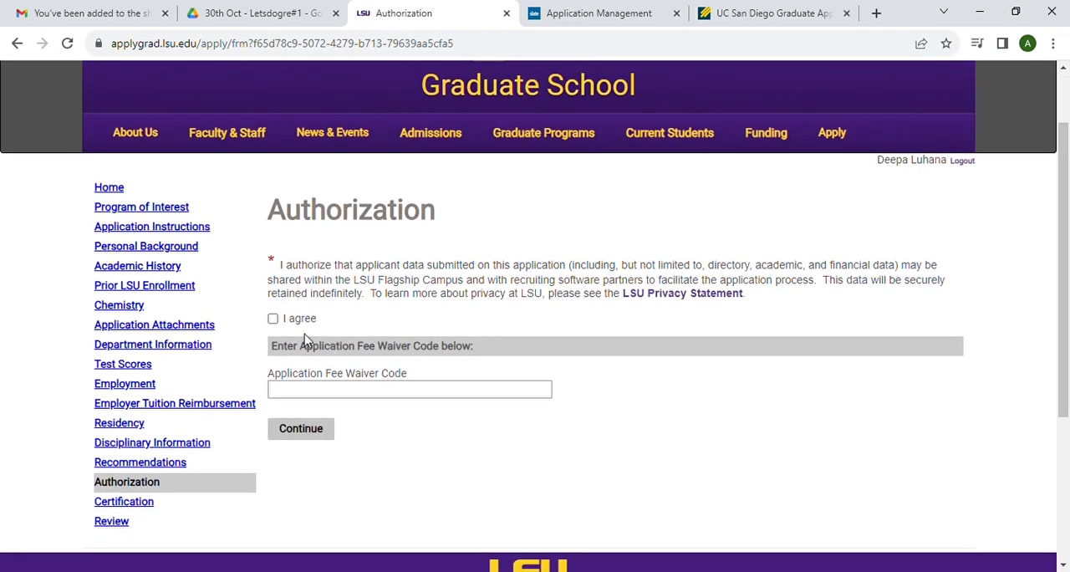
left_click(274, 320)
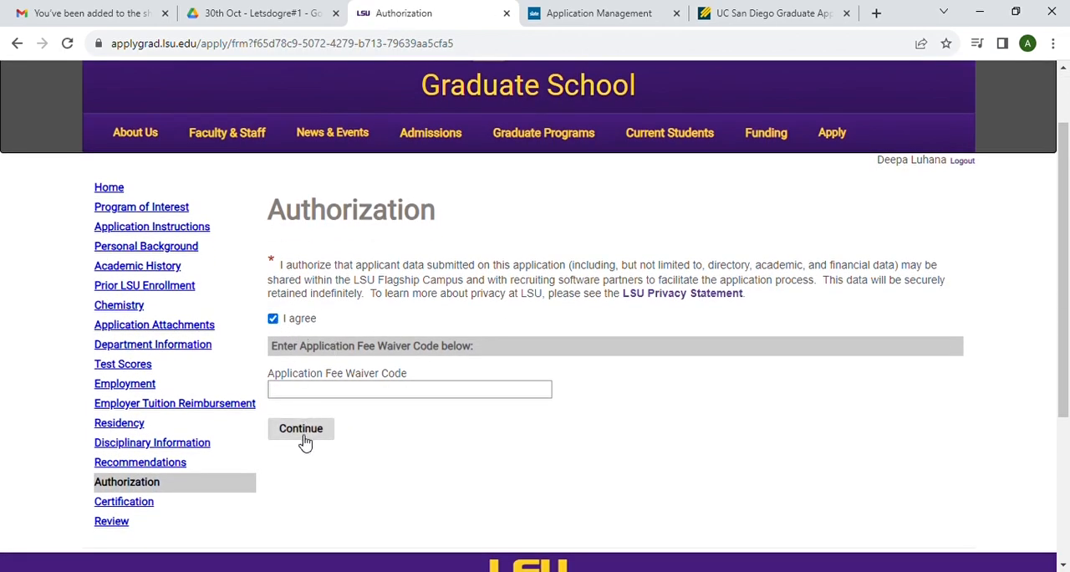
left_click(305, 438)
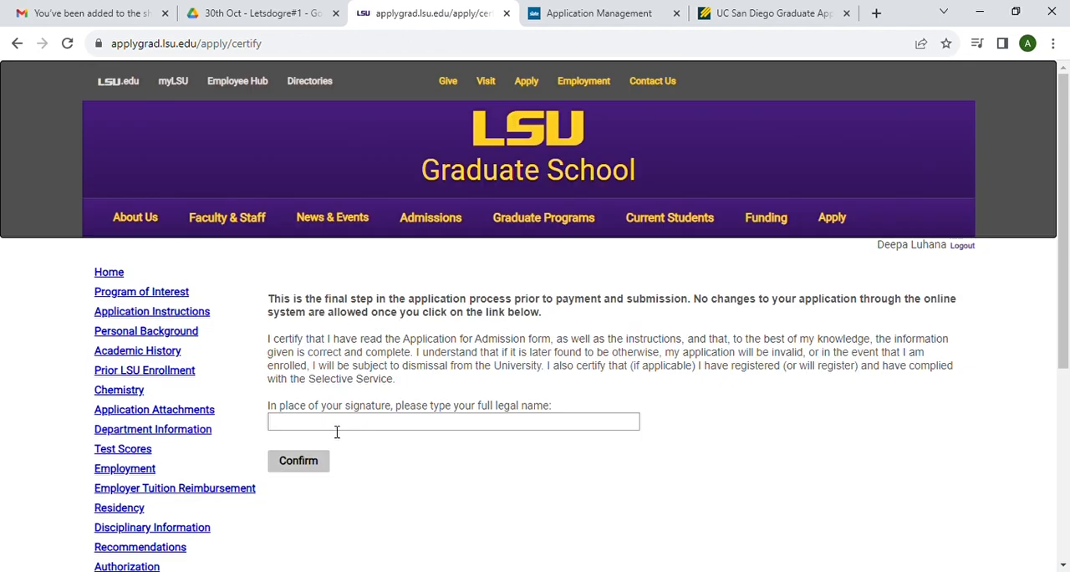
Step: Sign the certification statement with the applicant's full legal name and confirm it
left_click(337, 427)
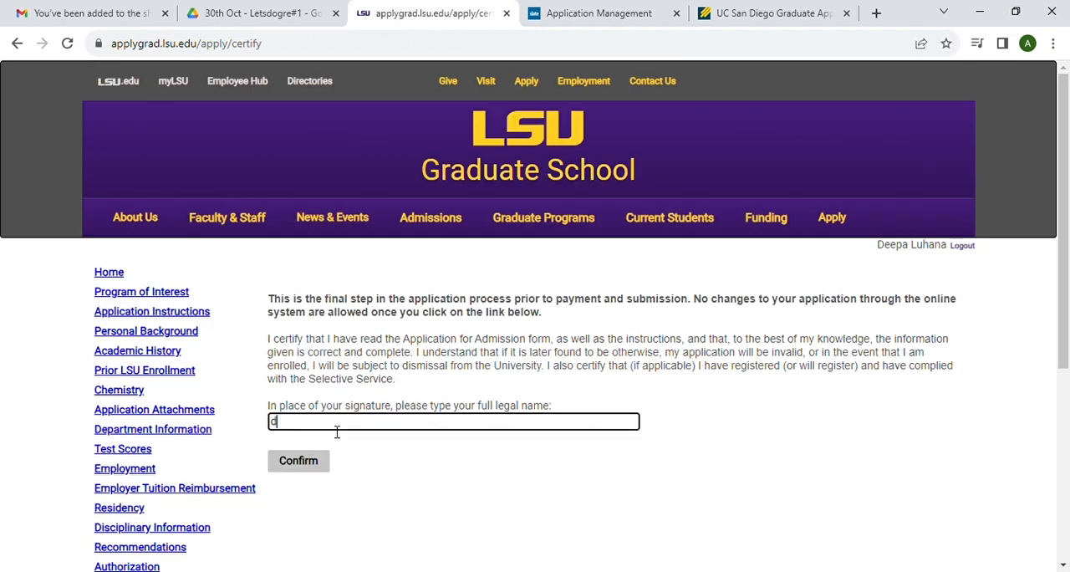
left_click(307, 461)
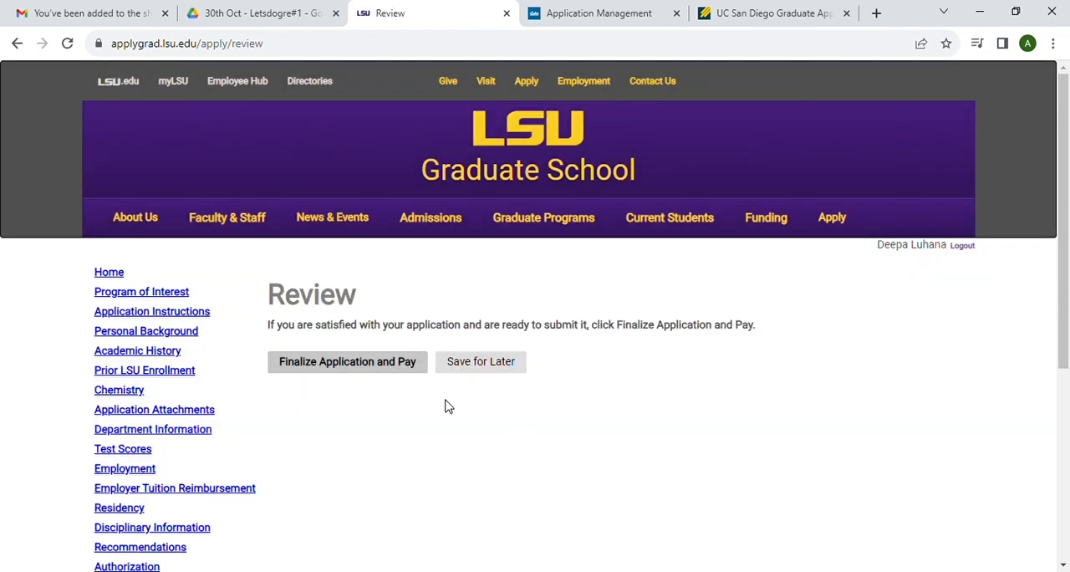
Step: Finalize the application and proceed to the card payment form for the application fee
left_click(382, 365)
left_click(609, 166)
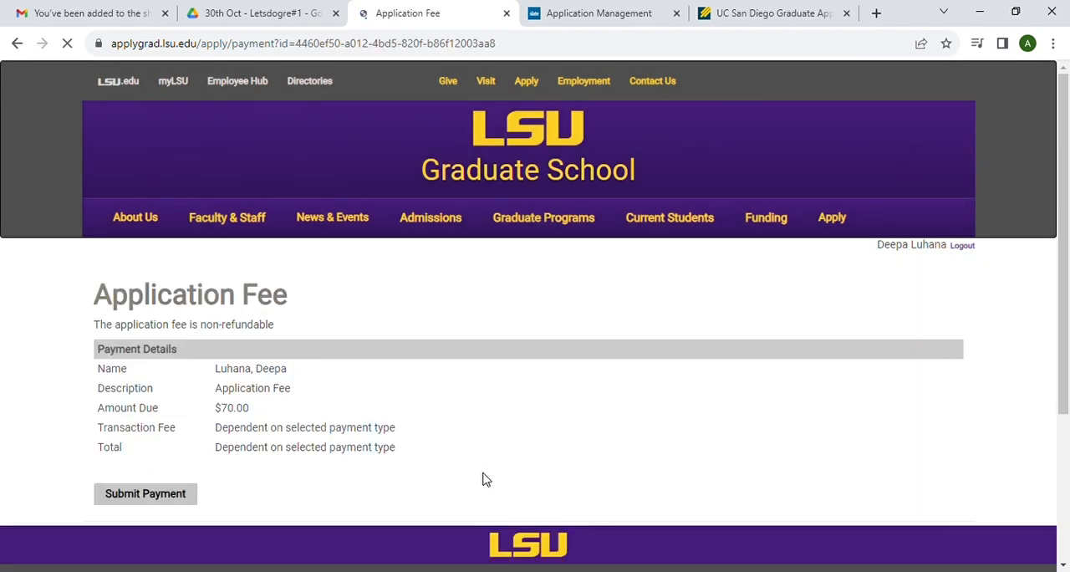
left_click(165, 495)
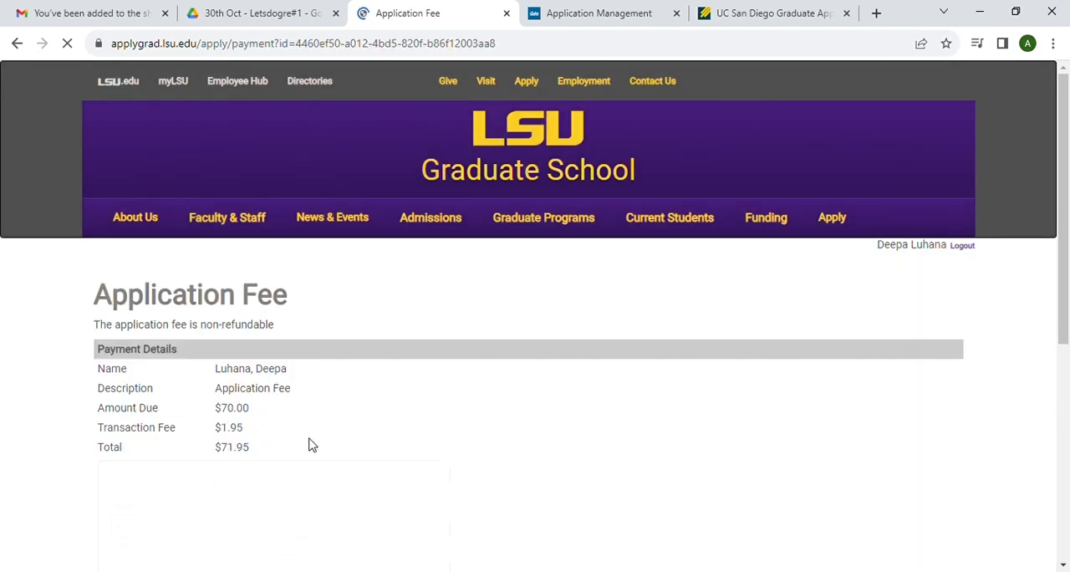
scroll(308, 443, "down", 3)
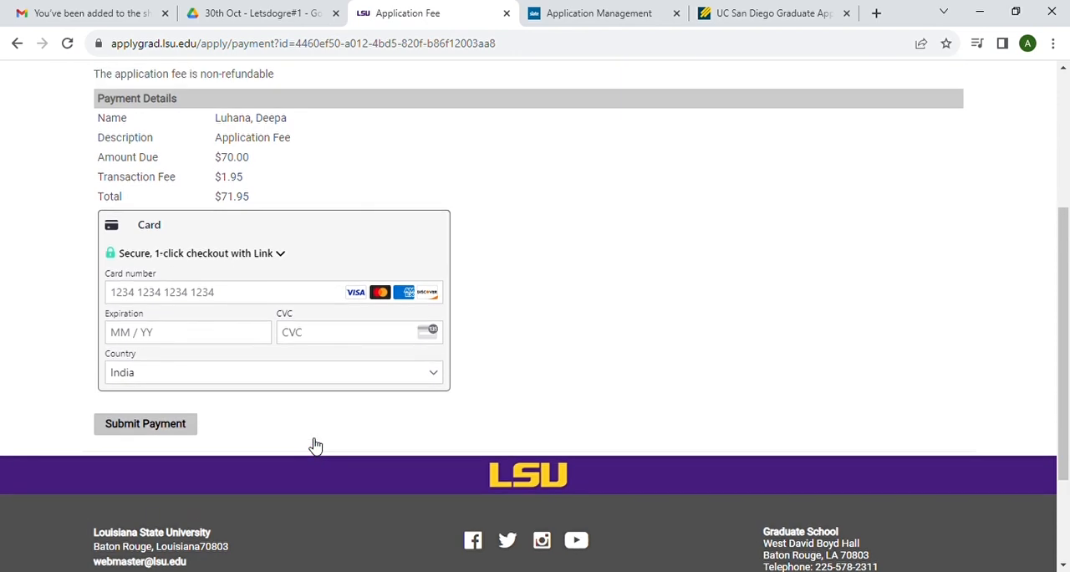